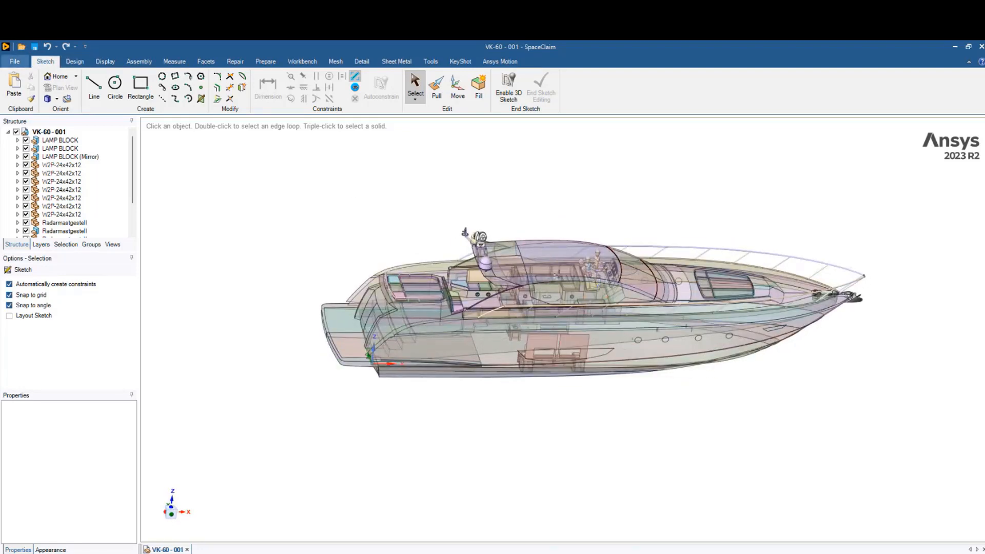
Select the two upper faces of the stern platform and examine that region on the full yacht model
mouse_move(393, 235)
middle_down()
mouse_move(285, 222)
mouse_move(424, 195)
mouse_move(440, 245)
mouse_move(407, 218)
mouse_move(387, 233)
mouse_move(303, 218)
mouse_move(345, 191)
mouse_move(413, 200)
mouse_move(389, 242)
mouse_move(365, 245)
mouse_move(397, 211)
mouse_move(376, 231)
middle_up()
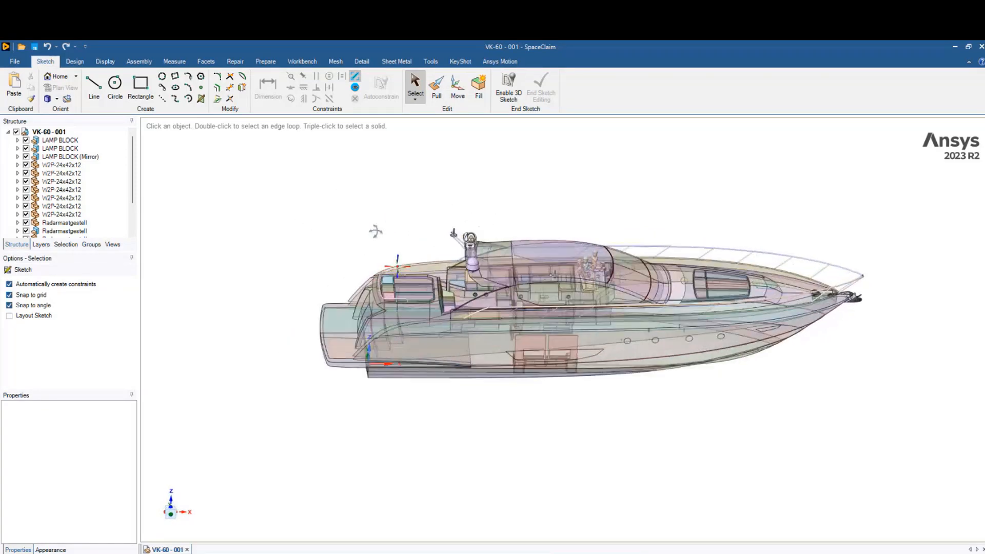
click(458, 348)
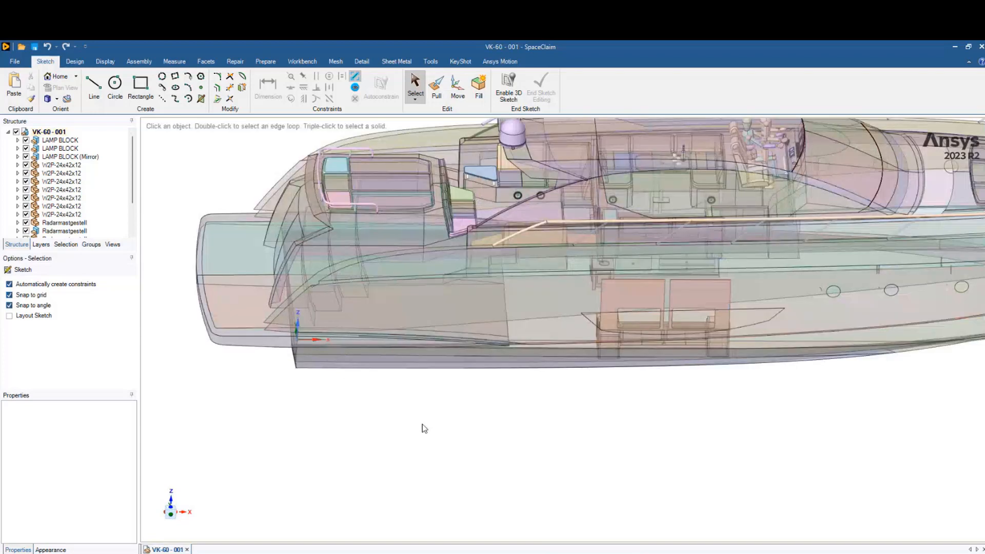
middle_drag(422, 429, 462, 462)
click(311, 311)
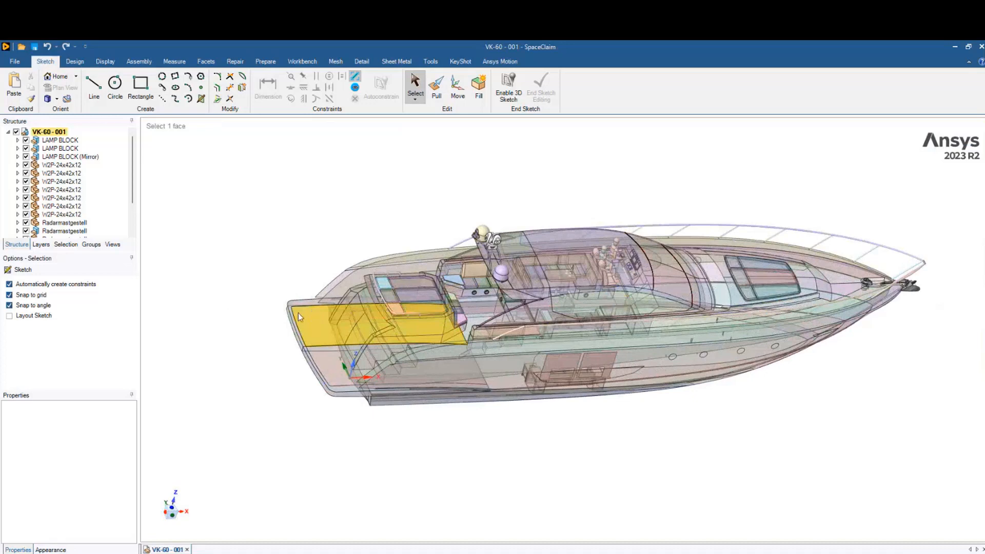
click(305, 313)
ctrl+click(321, 359)
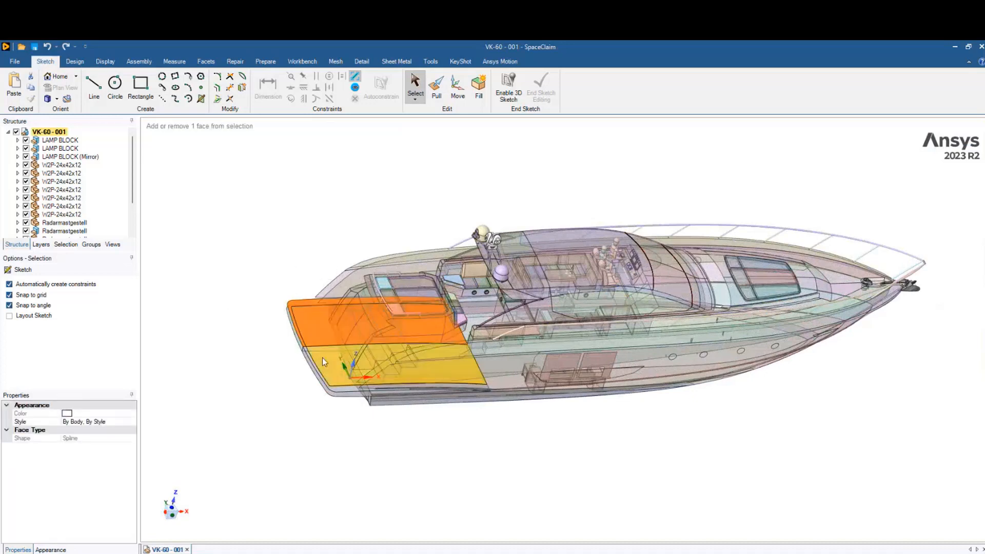
scroll(318, 361, up, 5)
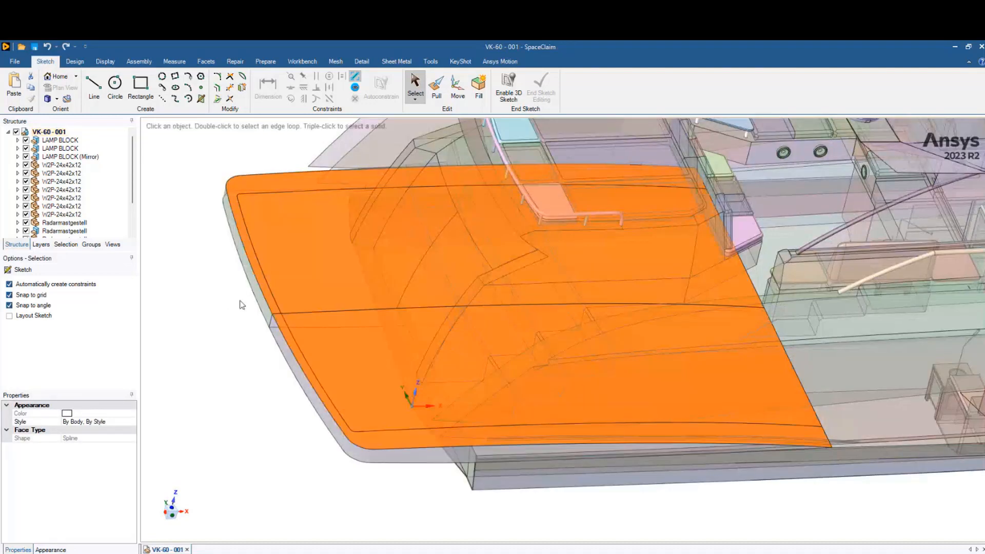
scroll(242, 305, down, 5)
middle_drag(386, 419, 359, 367)
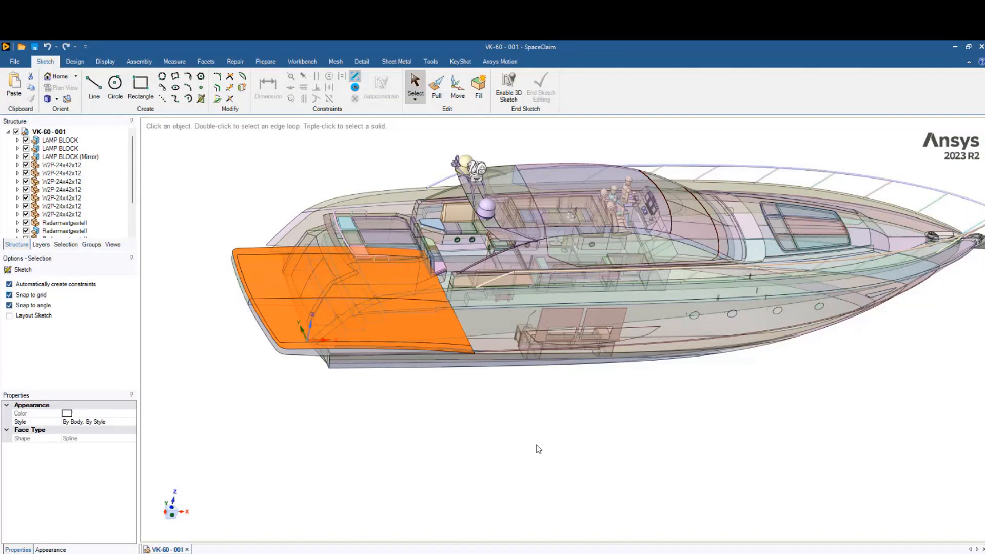
mouse_move(536, 446)
middle_down()
mouse_move(537, 385)
mouse_move(576, 369)
mouse_move(554, 424)
mouse_move(506, 416)
mouse_move(532, 405)
mouse_move(543, 447)
middle_up()
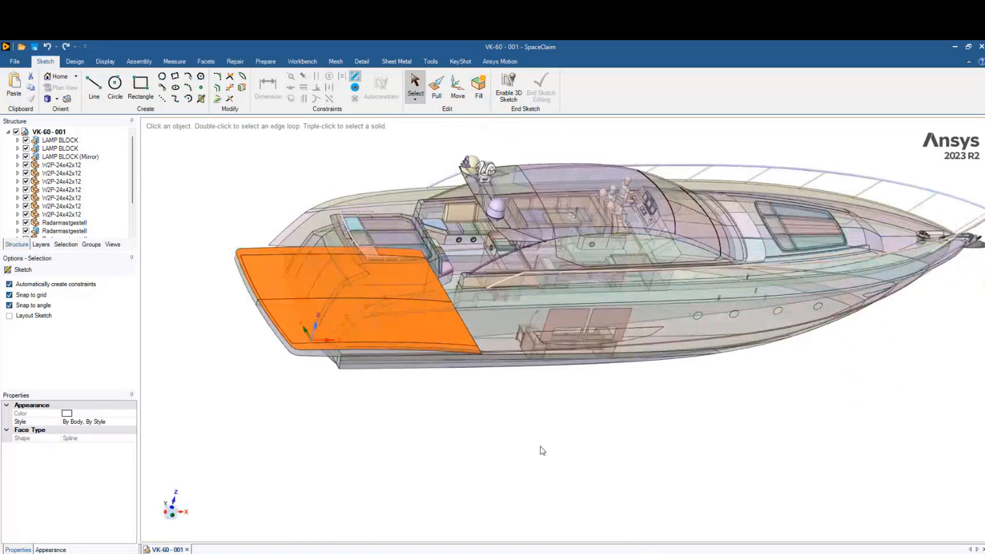
scroll(471, 432, down, 3)
scroll(471, 433, up, 2)
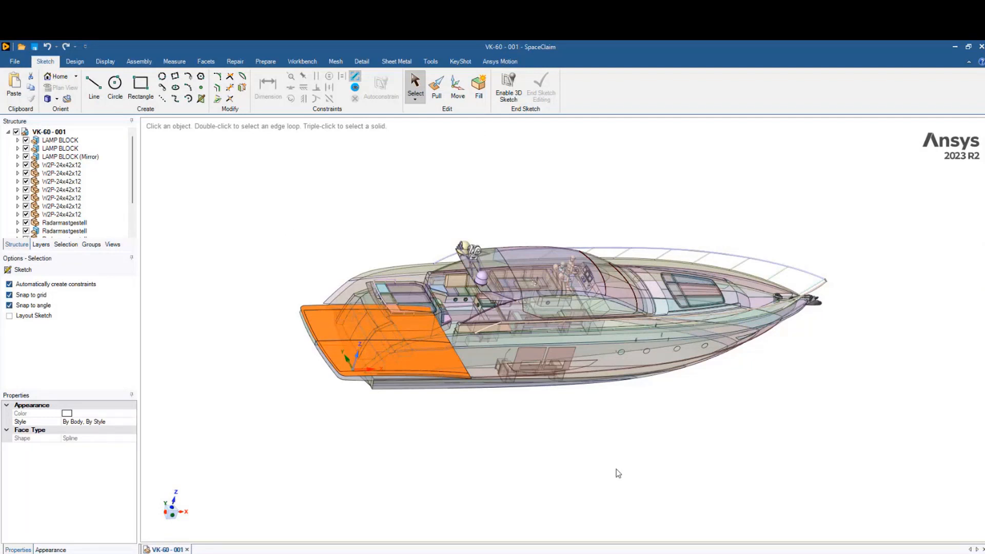
Switch to the ACP-Pre geometry window and examine the simplified stern surface model from several angles
mouse_move(621, 553)
click(570, 508)
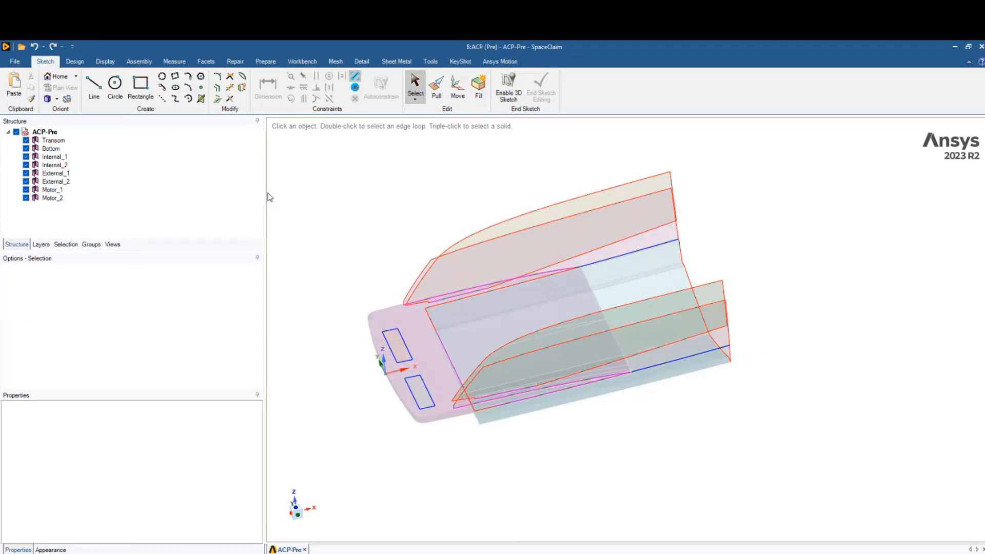
mouse_move(396, 204)
middle_down()
mouse_move(415, 152)
mouse_move(456, 191)
mouse_move(352, 183)
middle_up()
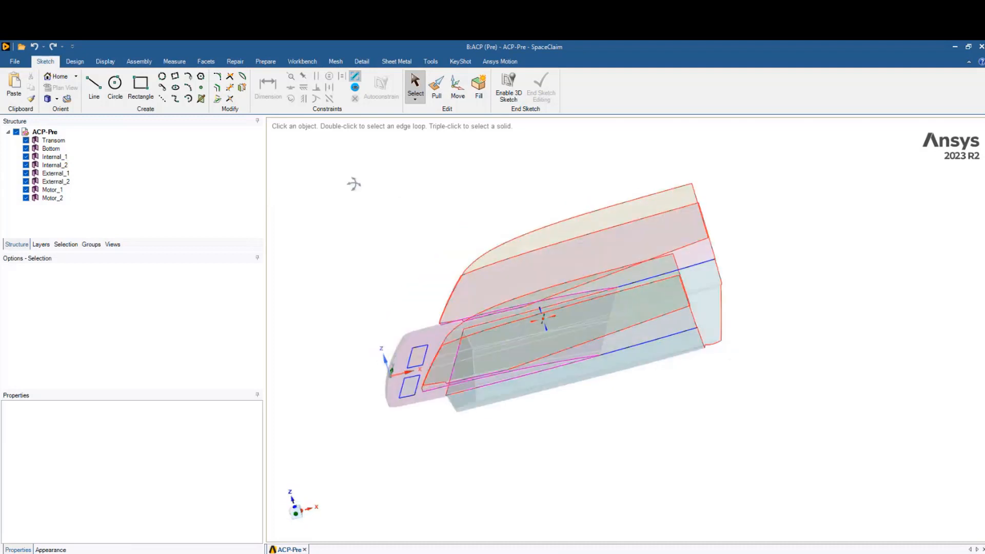
mouse_move(453, 222)
middle_down()
mouse_move(578, 191)
mouse_move(528, 220)
mouse_move(469, 222)
middle_up()
mouse_move(396, 246)
middle_down()
mouse_move(367, 227)
mouse_move(365, 255)
middle_up()
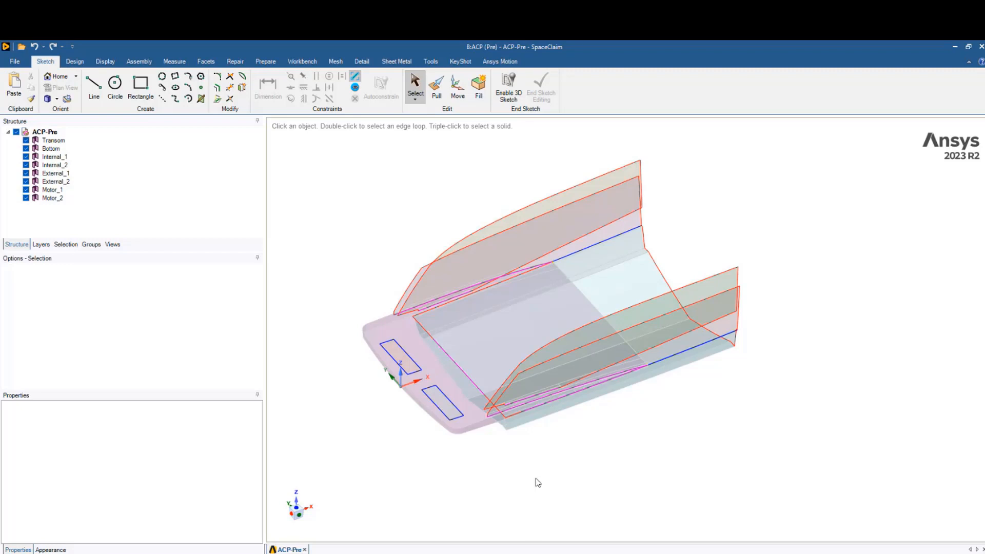
scroll(572, 467, down, 2)
scroll(564, 467, up, 3)
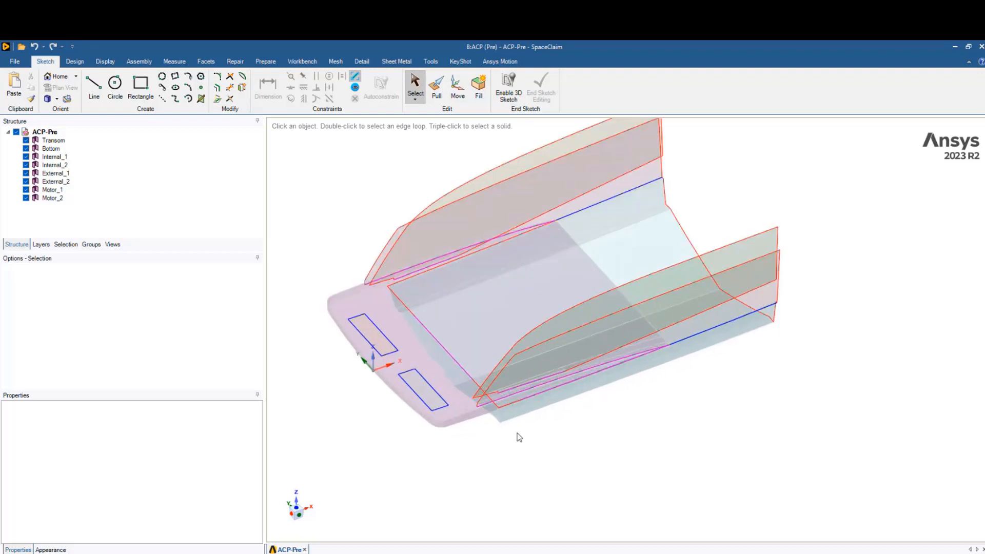
Inspect up close the stern corner where the transom, bottom and External_2 side surfaces meet
scroll(520, 438, up, 5)
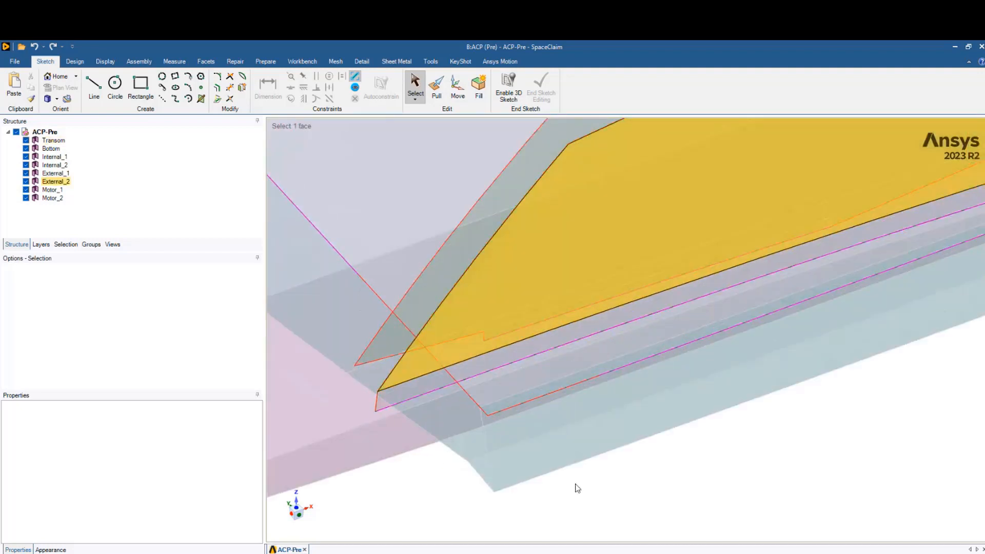
mouse_move(578, 488)
middle_down()
mouse_move(629, 492)
mouse_move(660, 451)
mouse_move(721, 488)
mouse_move(669, 464)
mouse_move(656, 476)
mouse_move(697, 398)
middle_up()
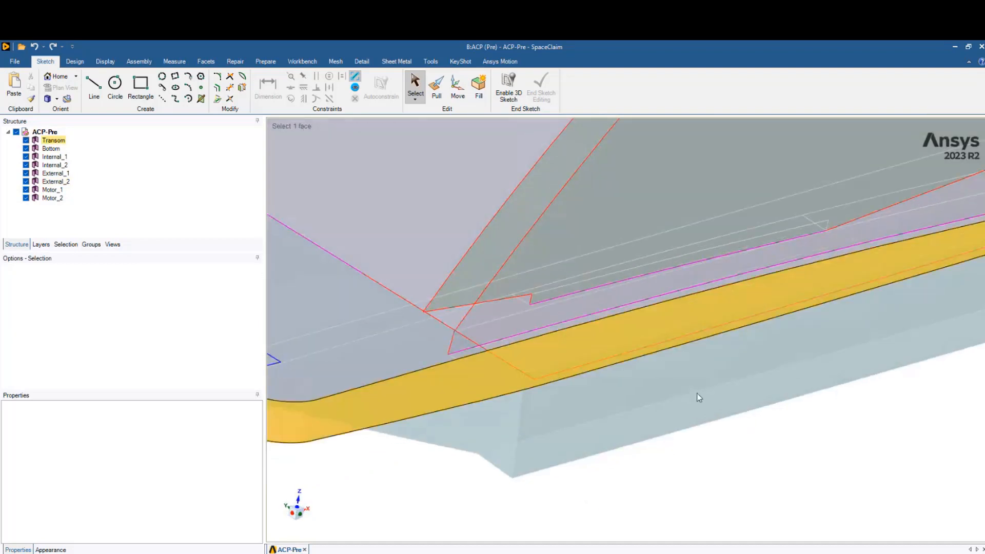
middle_drag(449, 355, 609, 383)
scroll(636, 395, down, 5)
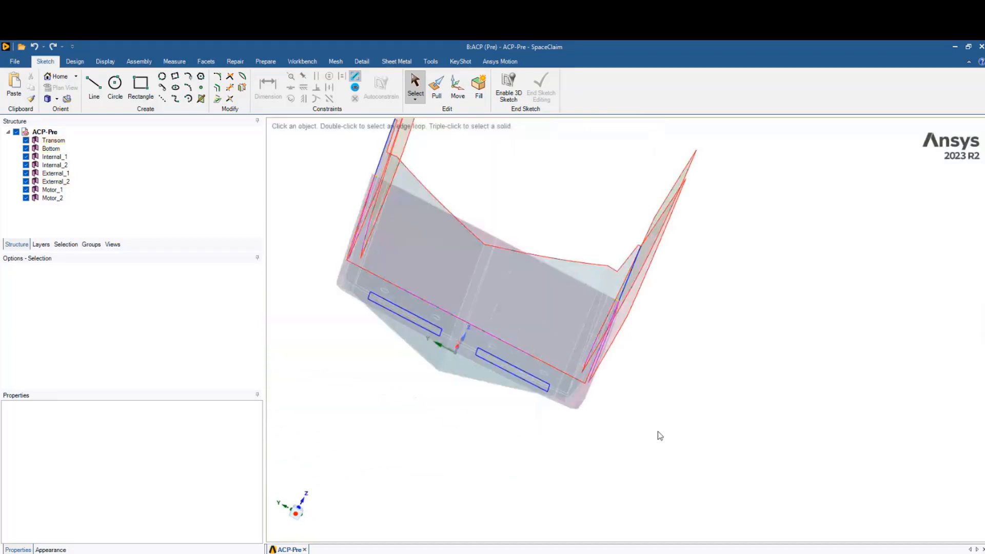
middle_drag(659, 435, 555, 363)
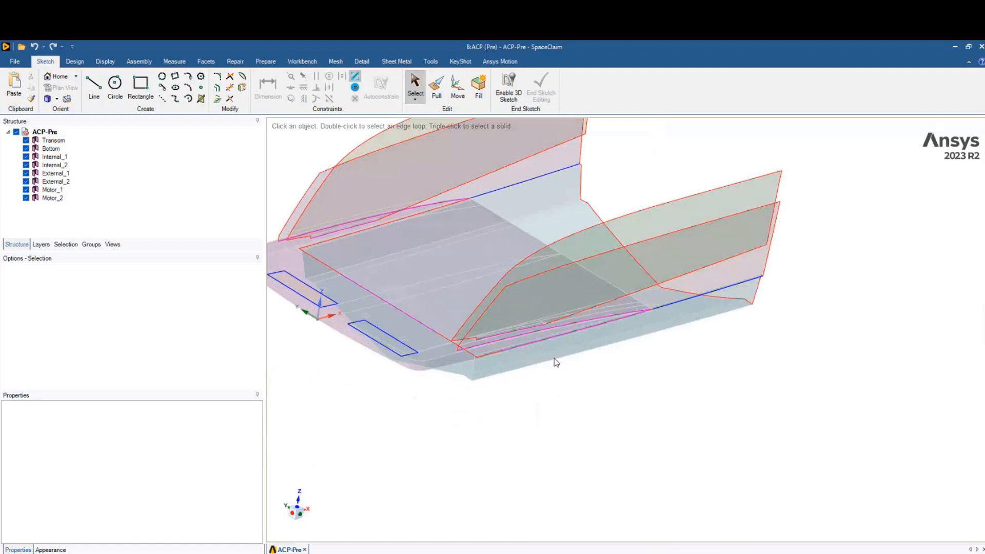
Select the far internal side panel face with the adjoining transom rim face and inspect where they meet
click(363, 194)
ctrl+middle_drag(392, 237, 546, 286)
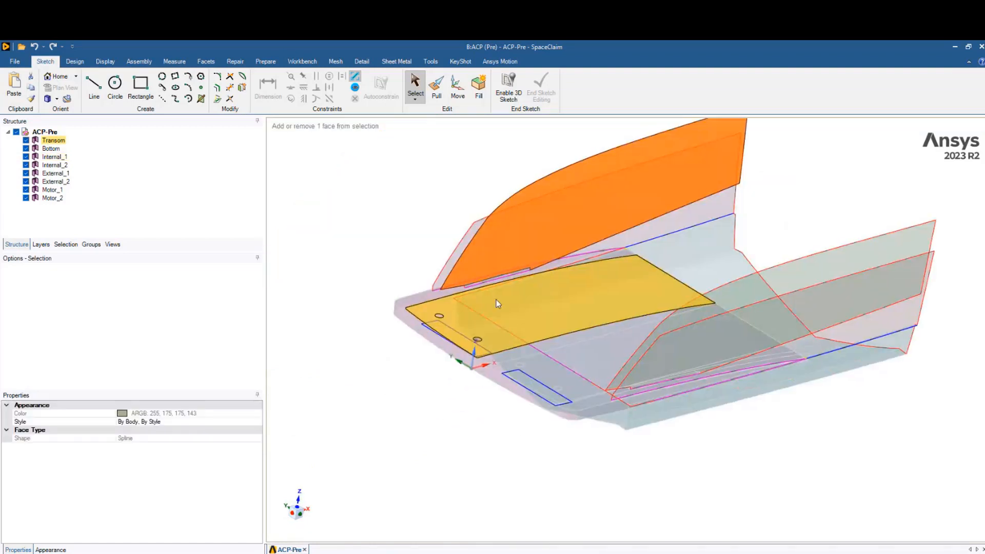
ctrl+click(420, 300)
middle_drag(368, 266, 342, 276)
scroll(499, 280, up, 8)
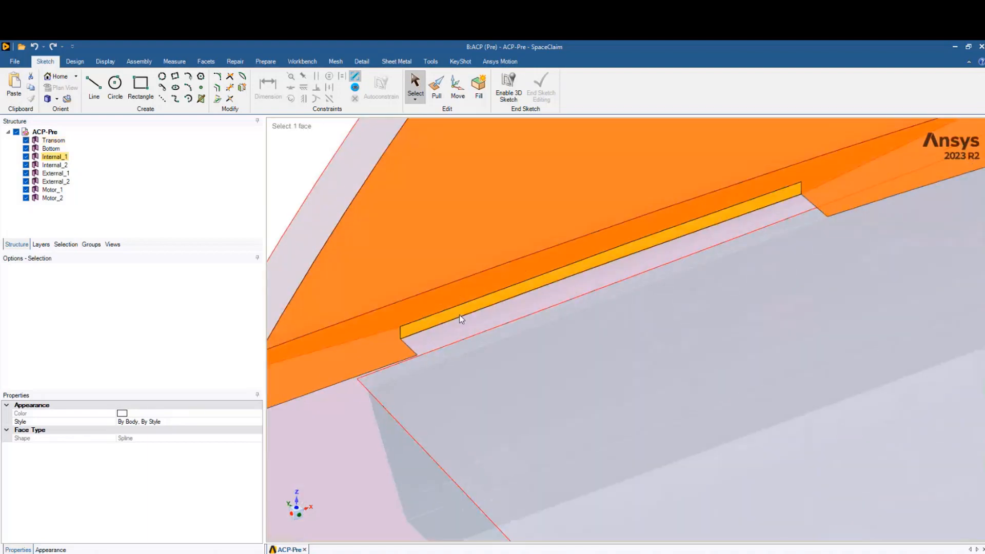
Select the narrow stepped faces in the side panel's lower cutout, inspect them, and clear the selection
click(459, 315)
middle_drag(414, 327, 569, 306)
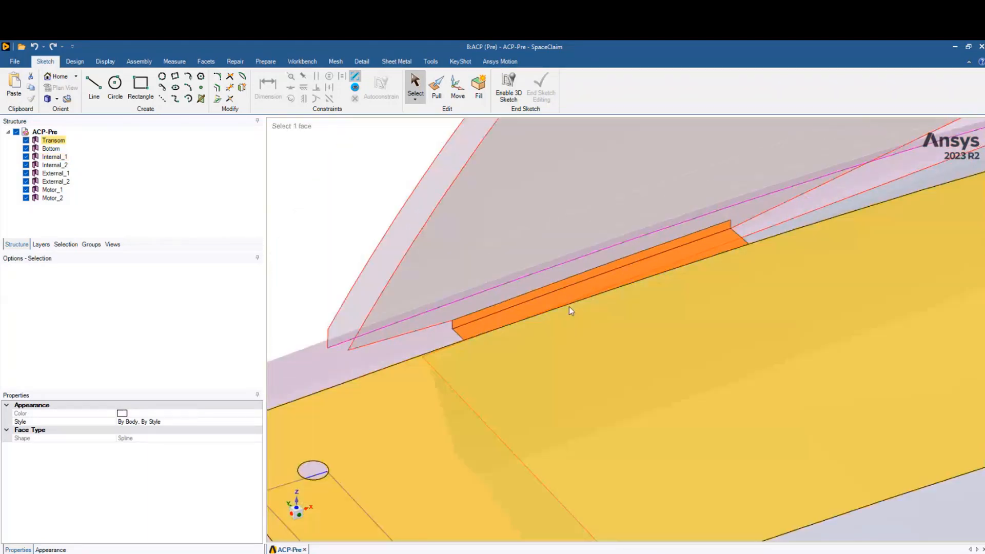
scroll(348, 275, down, 5)
middle_drag(347, 275, 370, 262)
scroll(368, 260, down, 2)
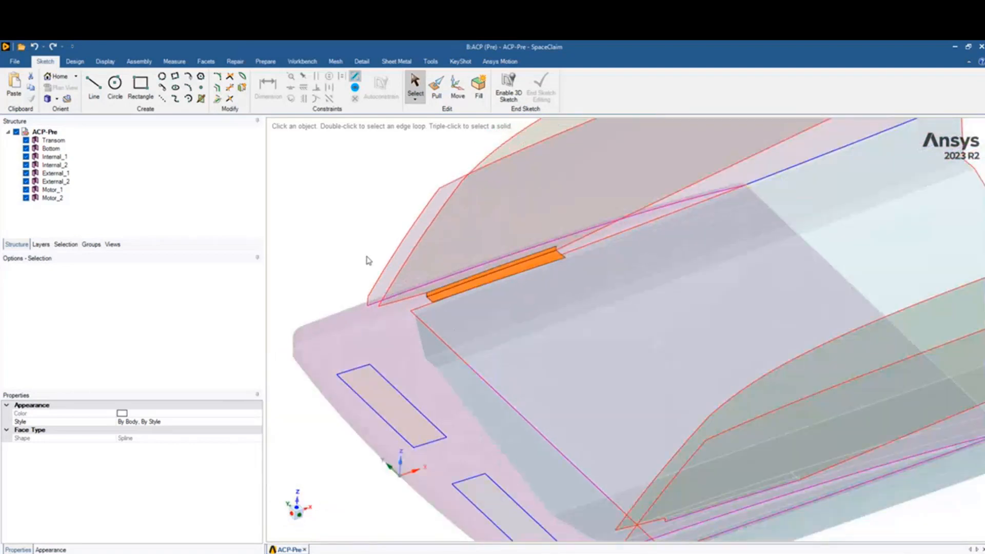
scroll(368, 261, down, 1)
click(348, 244)
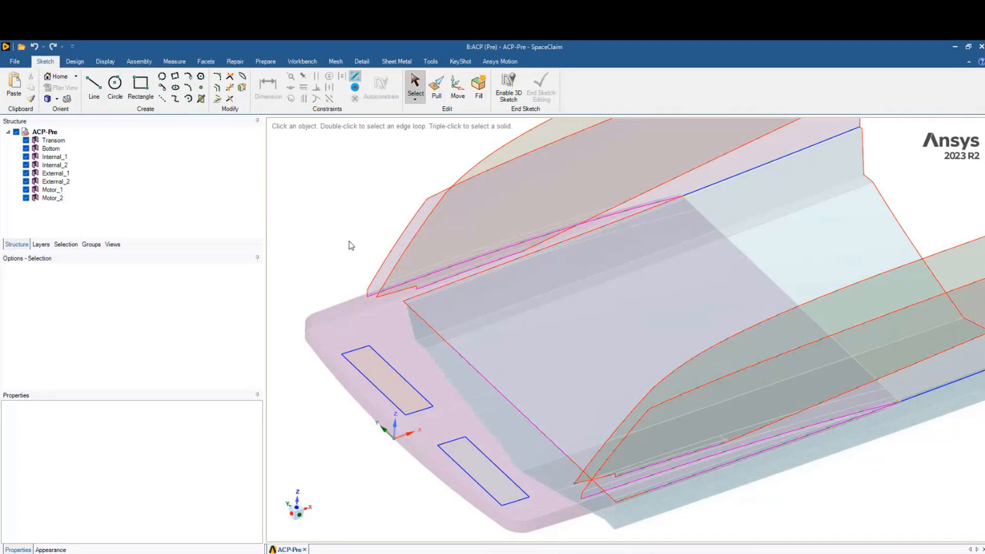
Select the transom's outer rim face, followed by its large upper face, to inspect them
mouse_move(351, 245)
middle_down()
mouse_move(336, 242)
mouse_move(395, 202)
mouse_move(347, 211)
mouse_move(339, 243)
middle_up()
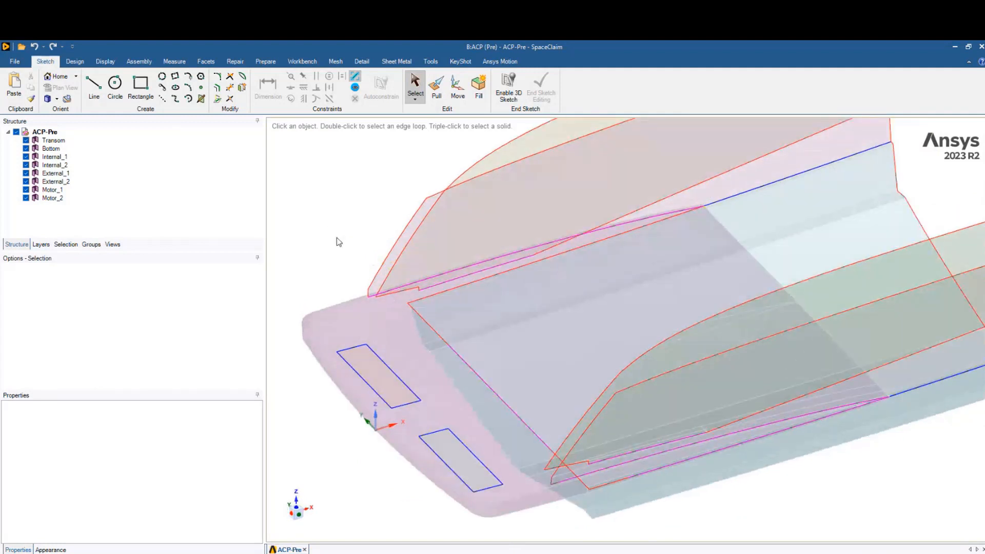
scroll(354, 229, down, 3)
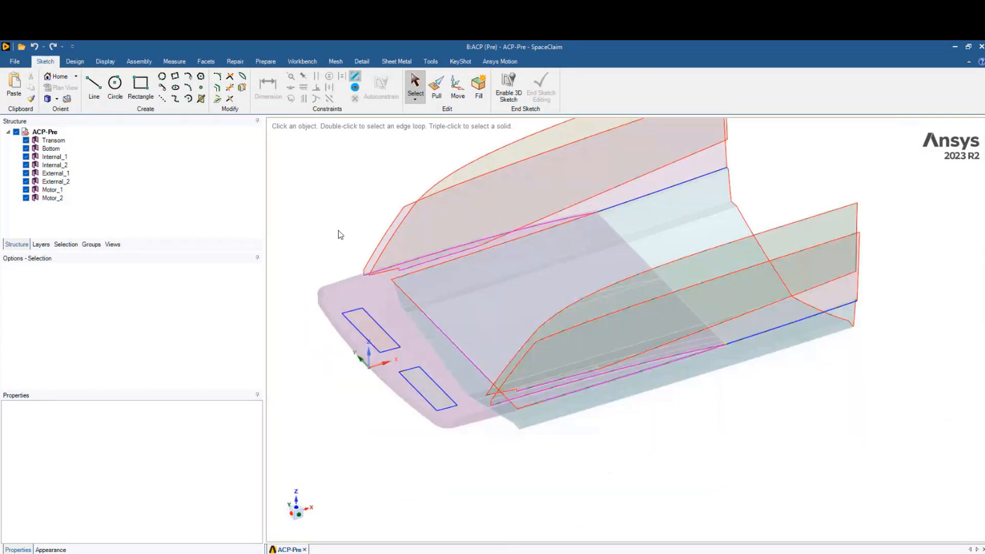
scroll(340, 234, up, 1)
scroll(339, 233, down, 1)
middle_drag(336, 225, 325, 237)
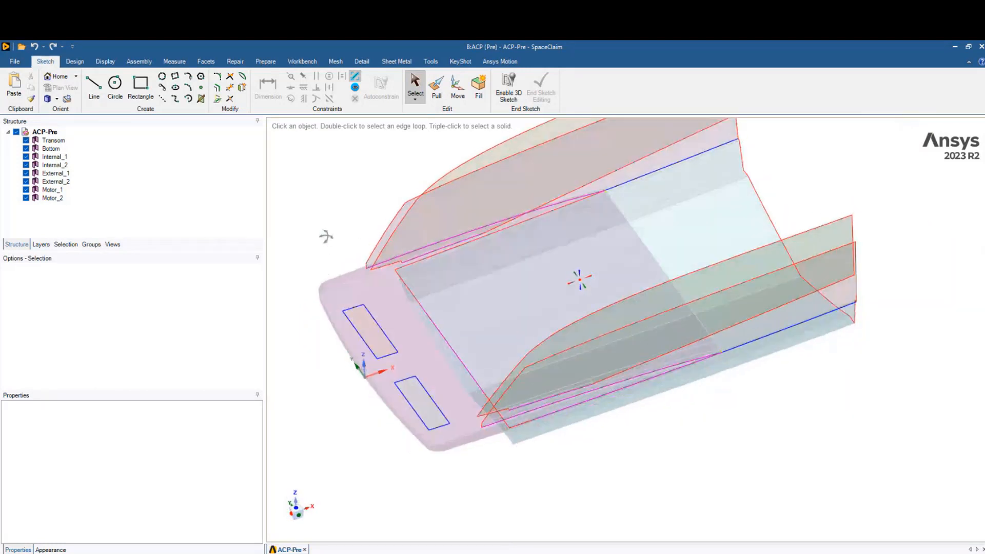
click(357, 279)
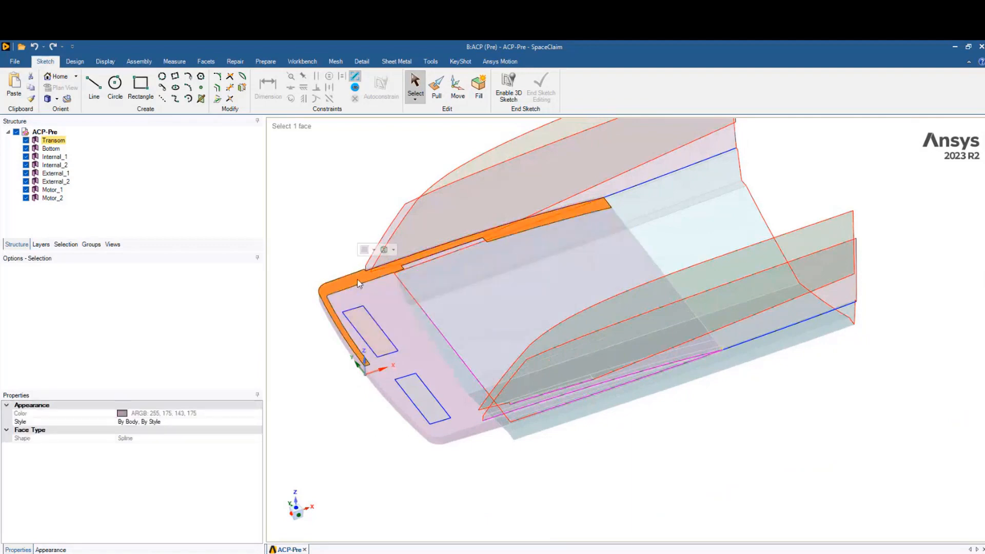
click(373, 302)
scroll(361, 312, up, 3)
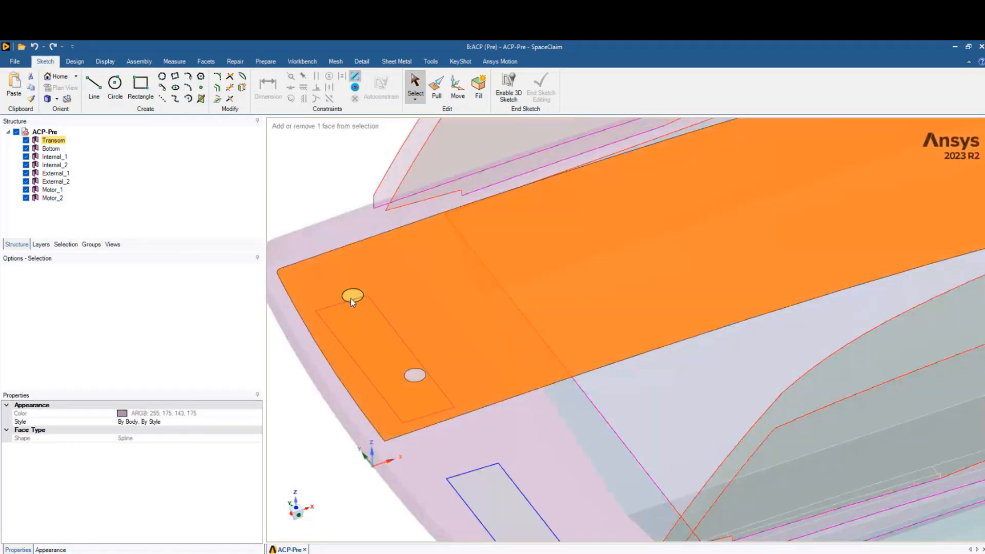
Add the two circular faces within the transom's upper face to the selection, and clear the selection
click(352, 298)
mouse_move(430, 321)
middle_down()
mouse_move(440, 283)
mouse_move(444, 310)
middle_up()
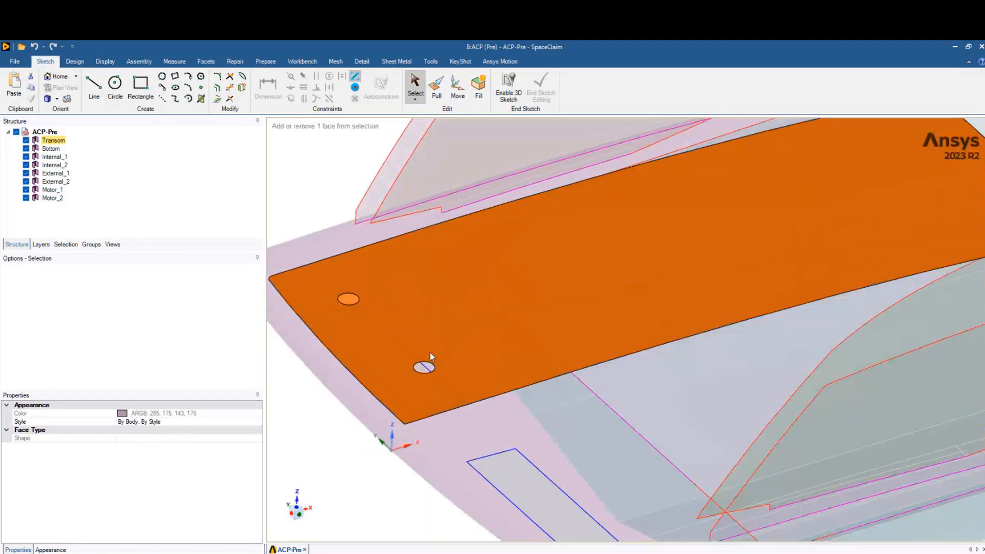
ctrl+click(426, 367)
scroll(441, 312, down, 3)
click(315, 225)
middle_drag(314, 224, 316, 233)
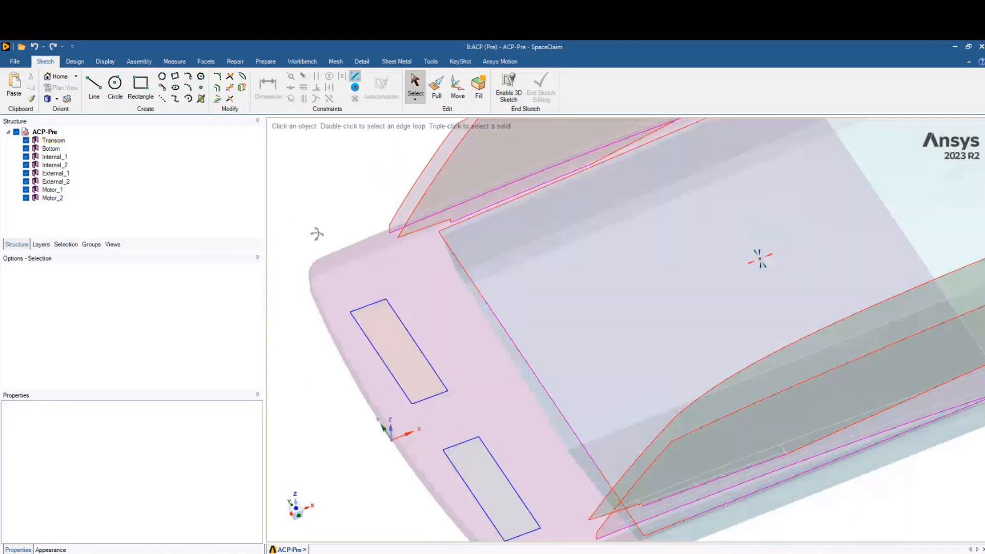
Select only the two circular transom faces above the Motor_1 surface and inspect their position from the side
click(377, 305)
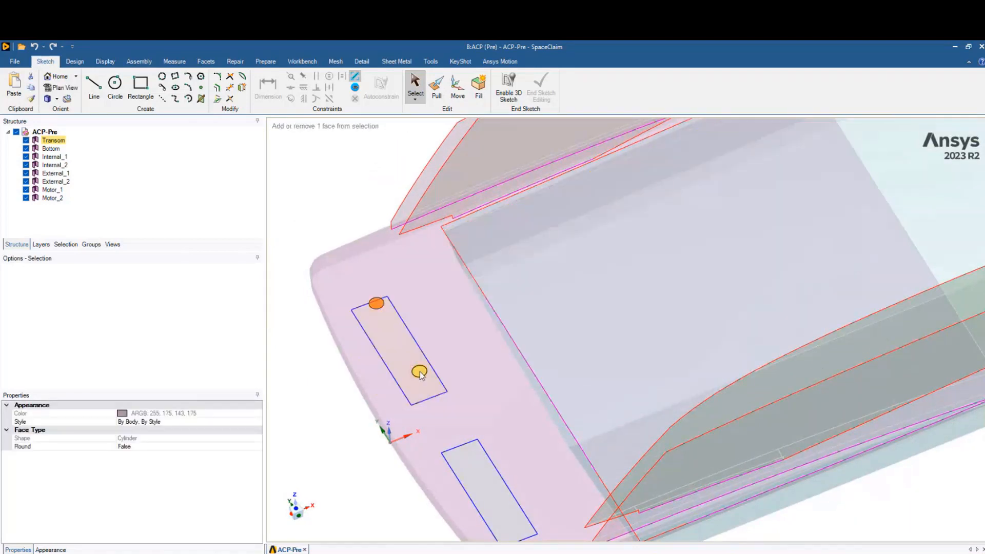
ctrl+click(419, 371)
middle_drag(319, 221, 333, 118)
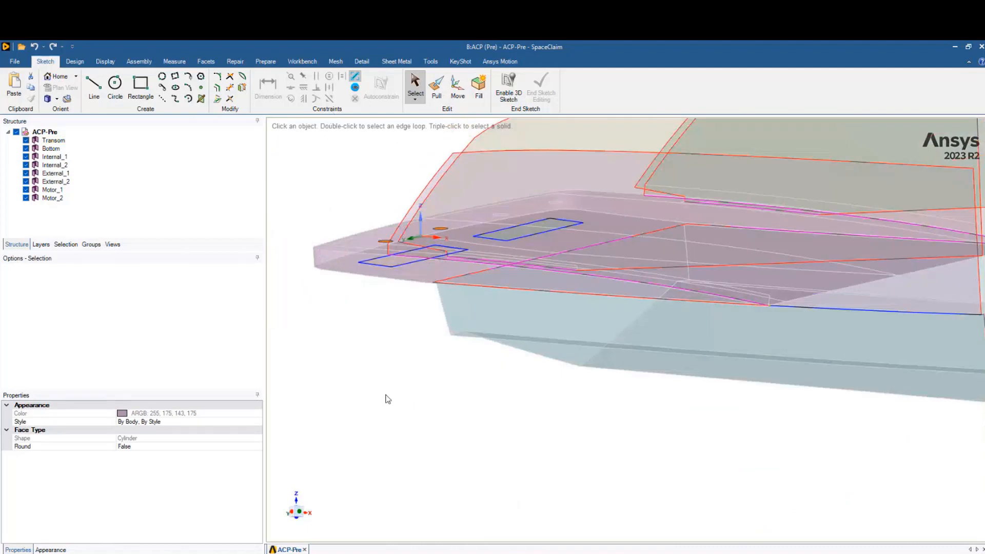
middle_drag(385, 397, 370, 311)
Select the rectangular Motor_1 surface to inspect its location on the transom, and clear the selection
click(392, 212)
scroll(387, 410, down, 3)
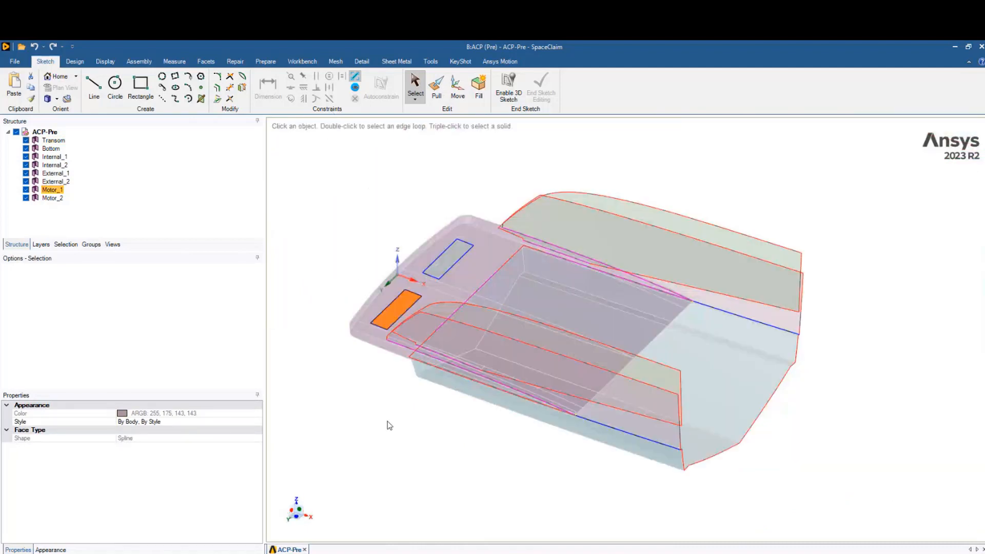
scroll(396, 422, up, 1)
mouse_move(390, 399)
middle_down()
mouse_move(416, 339)
mouse_move(396, 374)
mouse_move(389, 425)
mouse_move(370, 425)
mouse_move(399, 395)
mouse_move(402, 429)
mouse_move(381, 453)
mouse_move(495, 398)
mouse_move(580, 424)
mouse_move(454, 400)
mouse_move(530, 422)
mouse_move(593, 414)
mouse_move(567, 455)
mouse_move(528, 411)
mouse_move(575, 397)
mouse_move(565, 446)
mouse_move(524, 409)
middle_up()
click(440, 451)
scroll(410, 211, up, 5)
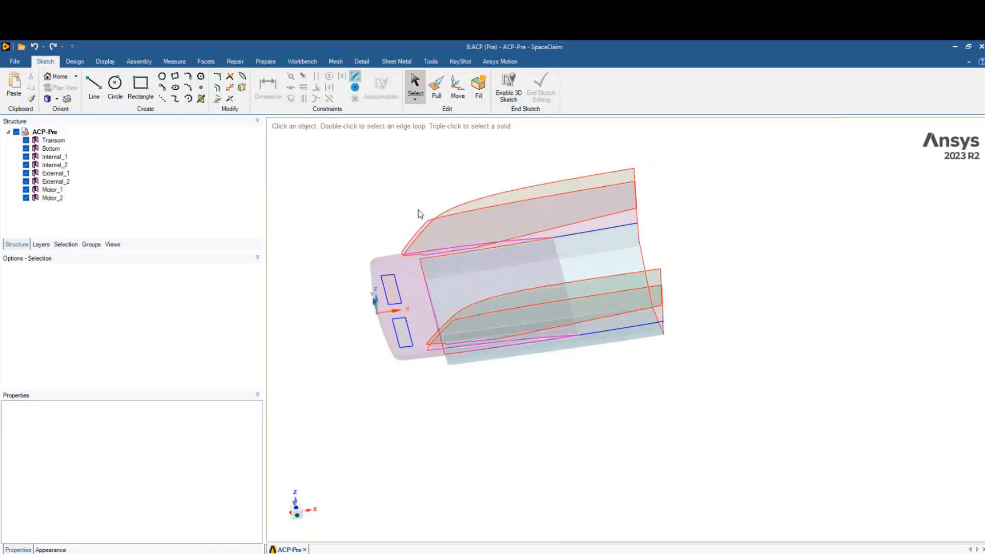
scroll(411, 209, down, 3)
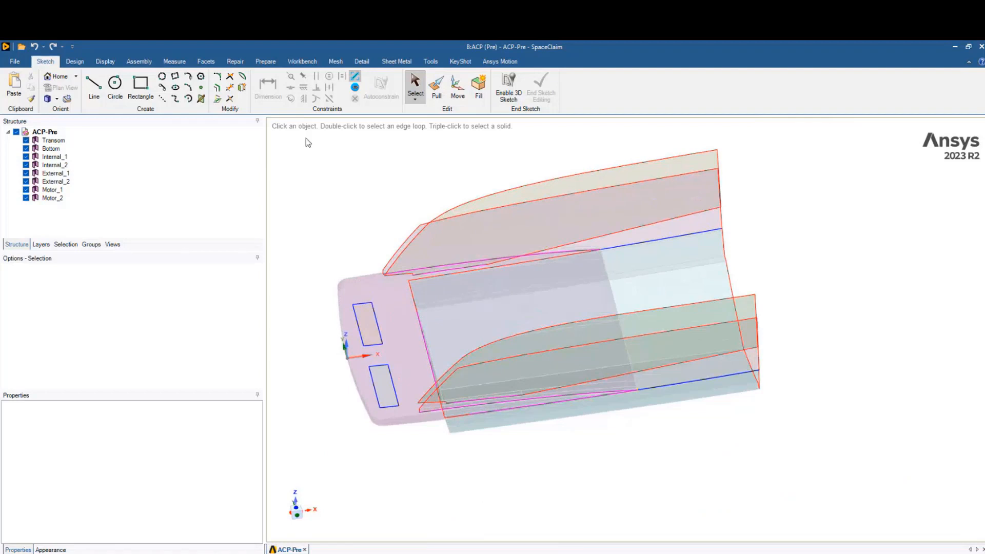
scroll(422, 278, up, 5)
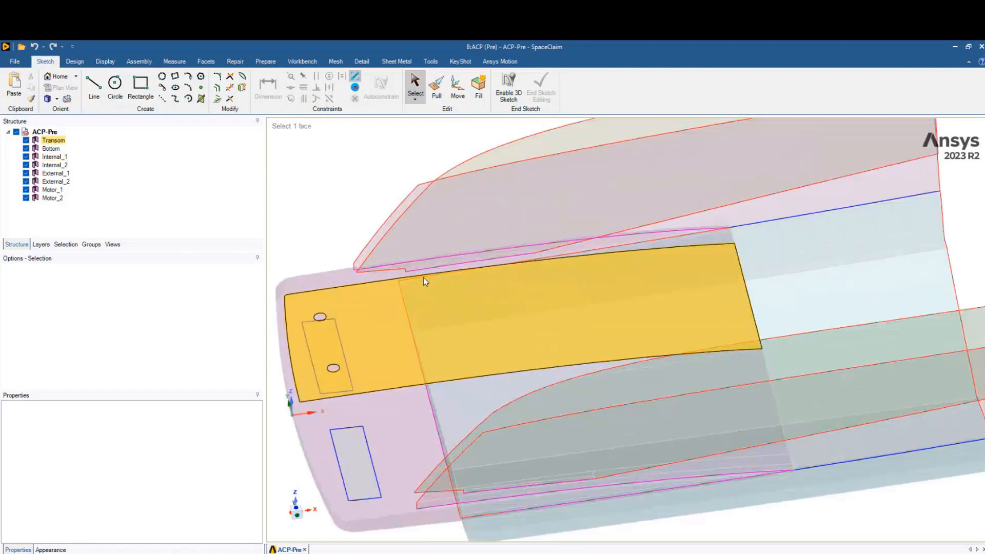
middle_drag(330, 204, 332, 188)
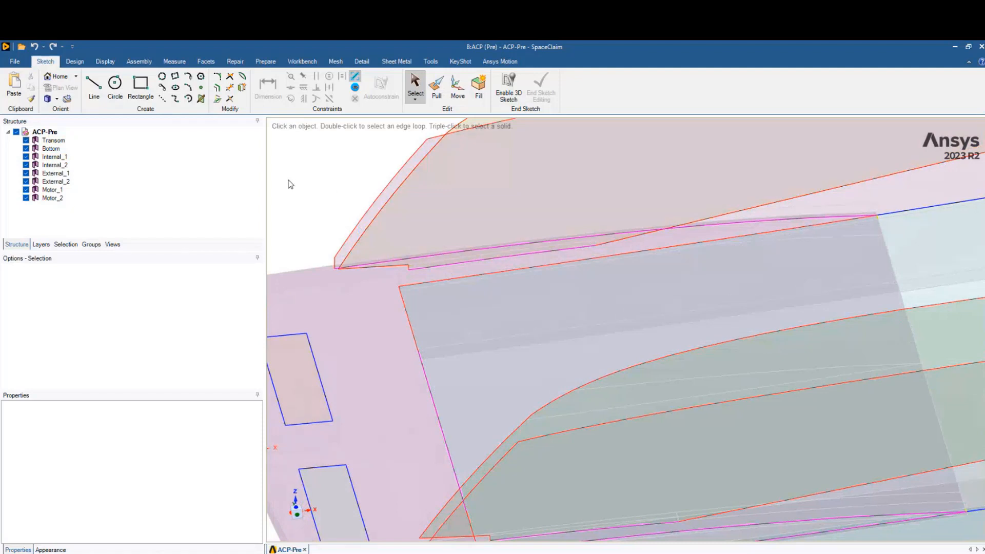
Switch to the ACP (Pre) model in Ansys Composite PrepPost and view the meshed stern's thickness plot
scroll(532, 237, up, 3)
scroll(538, 246, down, 6)
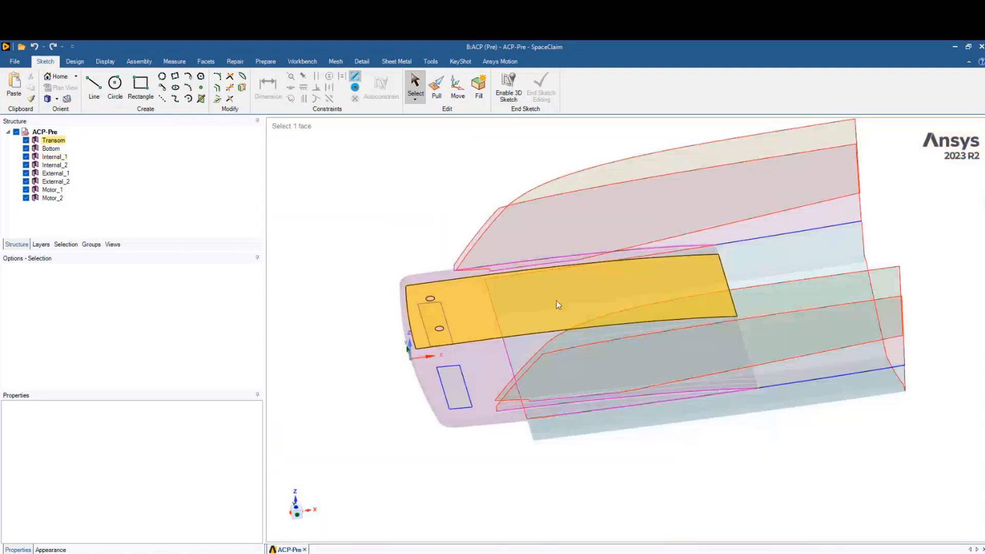
mouse_move(643, 553)
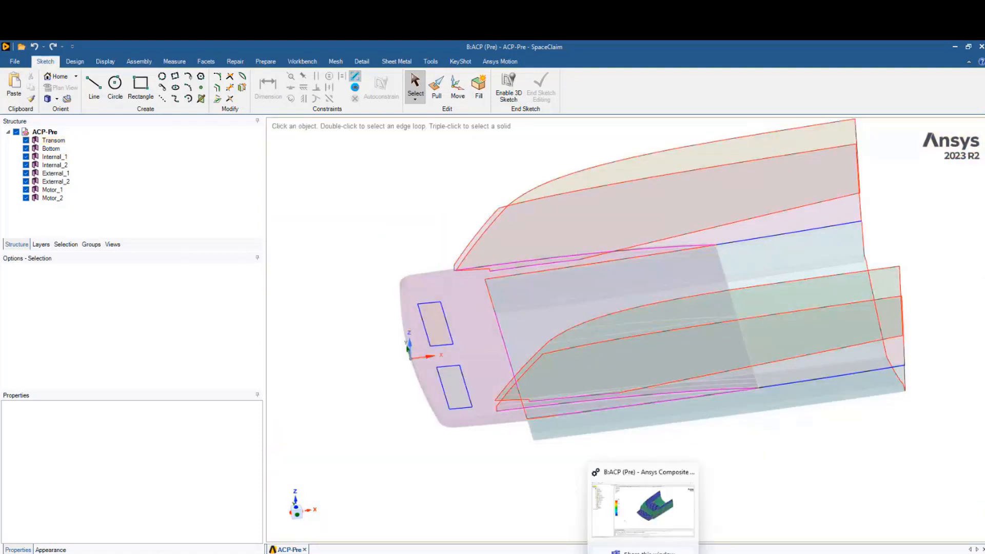
click(643, 508)
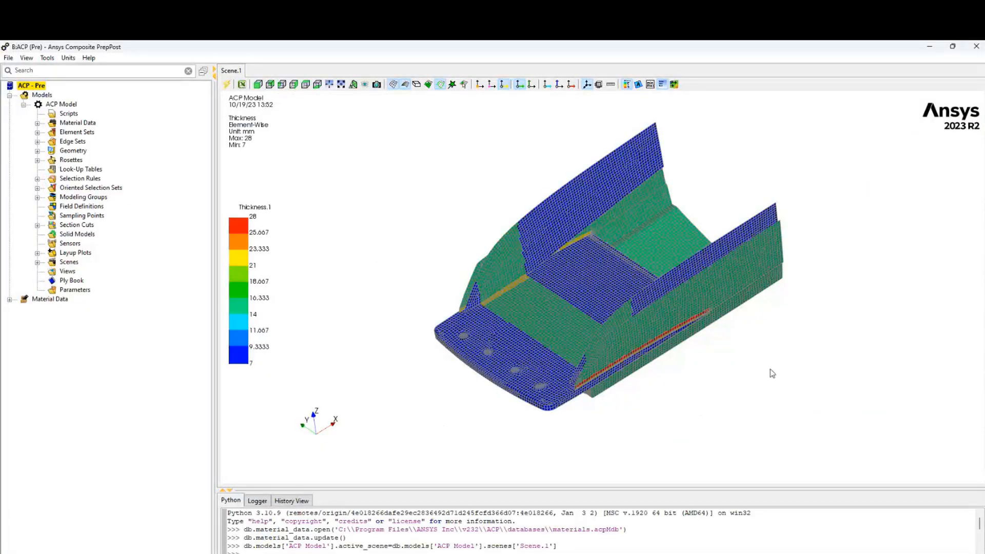
mouse_move(770, 369)
middle_down()
mouse_move(628, 271)
mouse_move(538, 239)
mouse_move(737, 337)
mouse_move(873, 292)
mouse_move(771, 262)
mouse_move(807, 286)
mouse_move(810, 329)
mouse_move(780, 366)
middle_up()
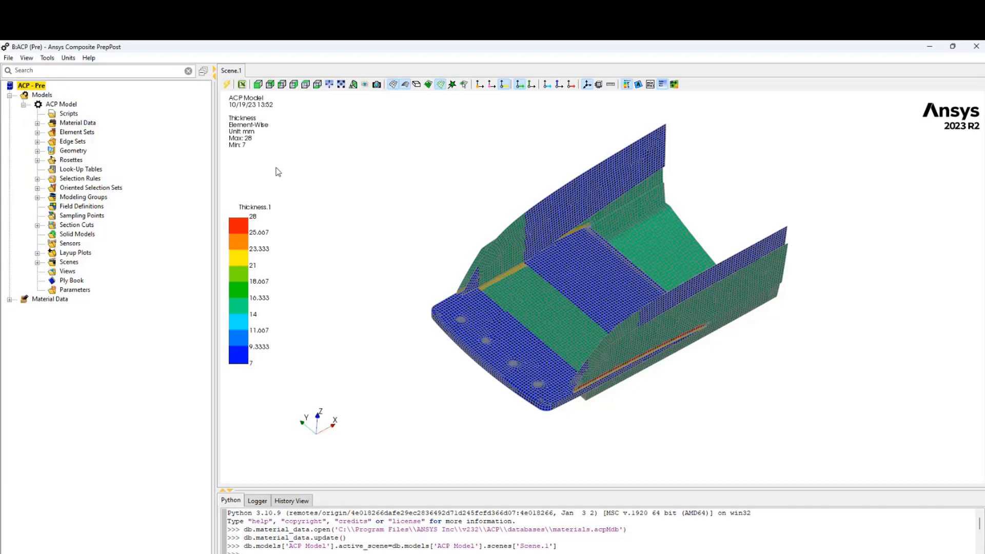
Review the engineering constants of the Epoxy Carbon UD (230 GPa) Prepreg material, and close its properties
click(37, 123)
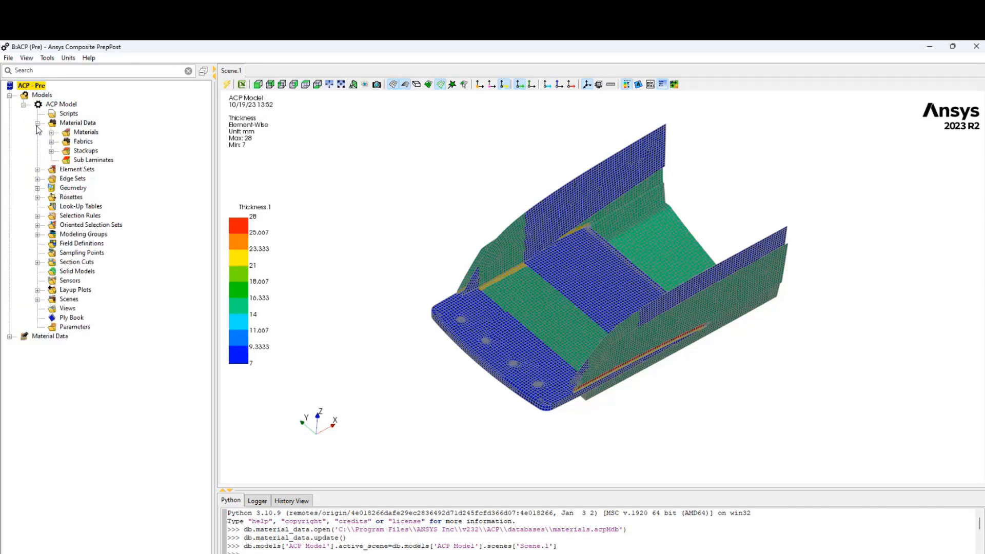
click(51, 132)
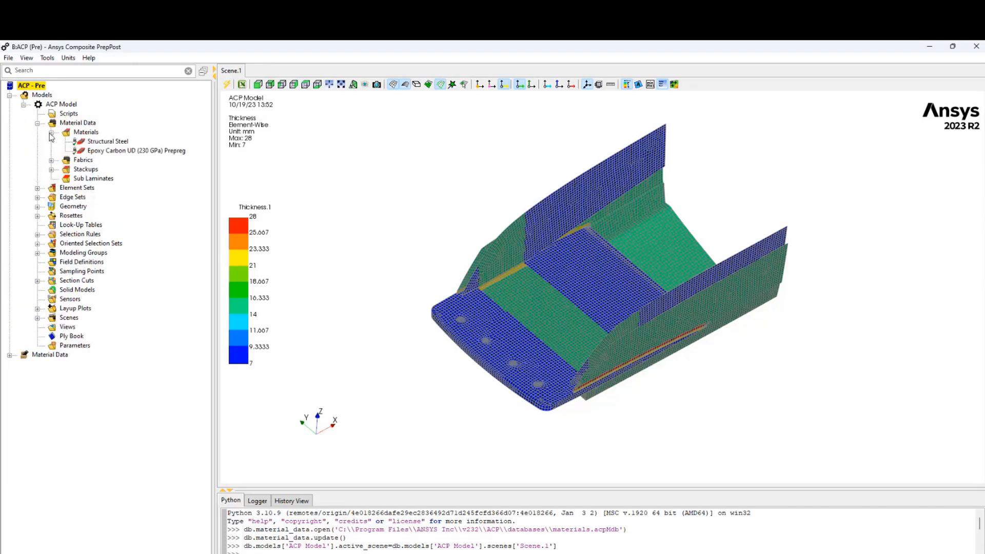
click(108, 150)
double_click(120, 153)
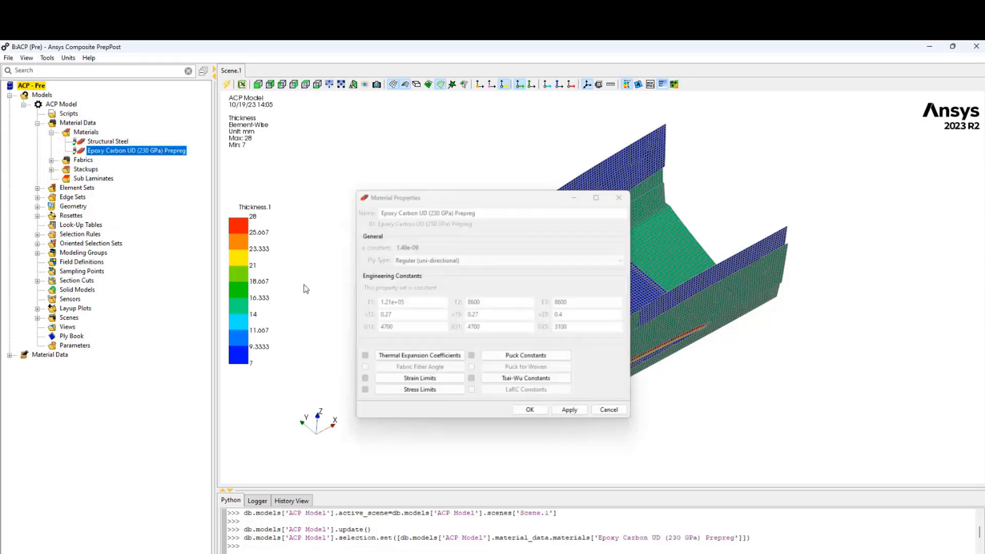
drag(420, 193, 304, 133)
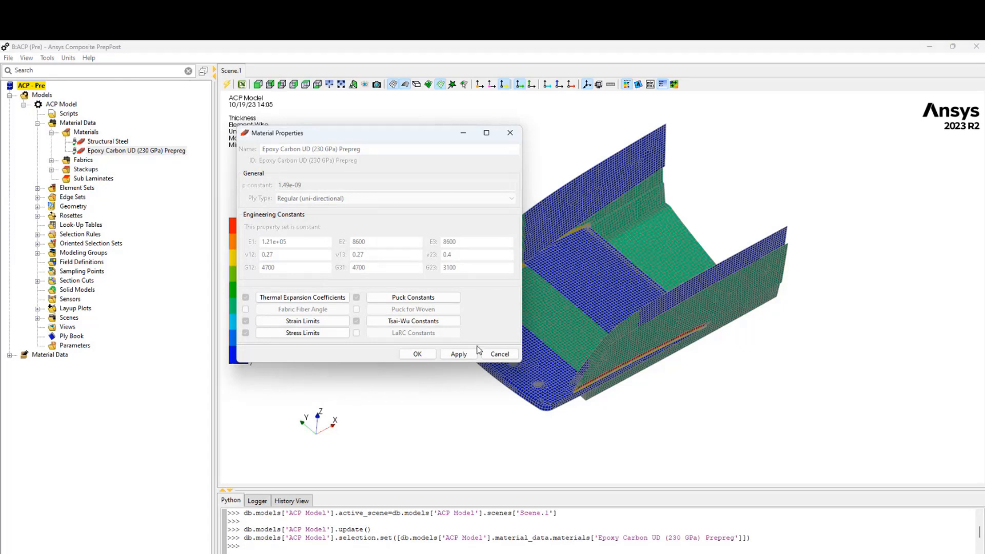
click(419, 354)
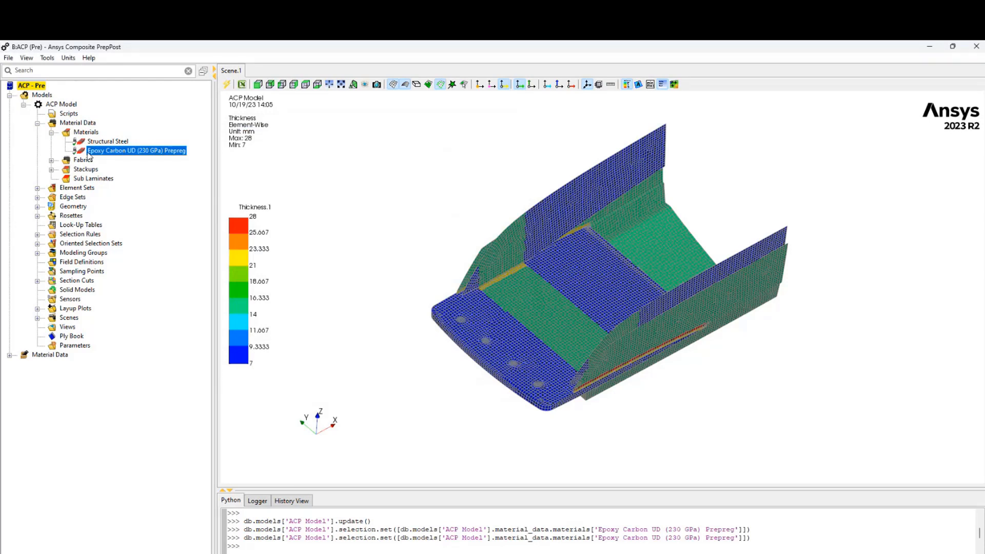
click(81, 134)
click(100, 152)
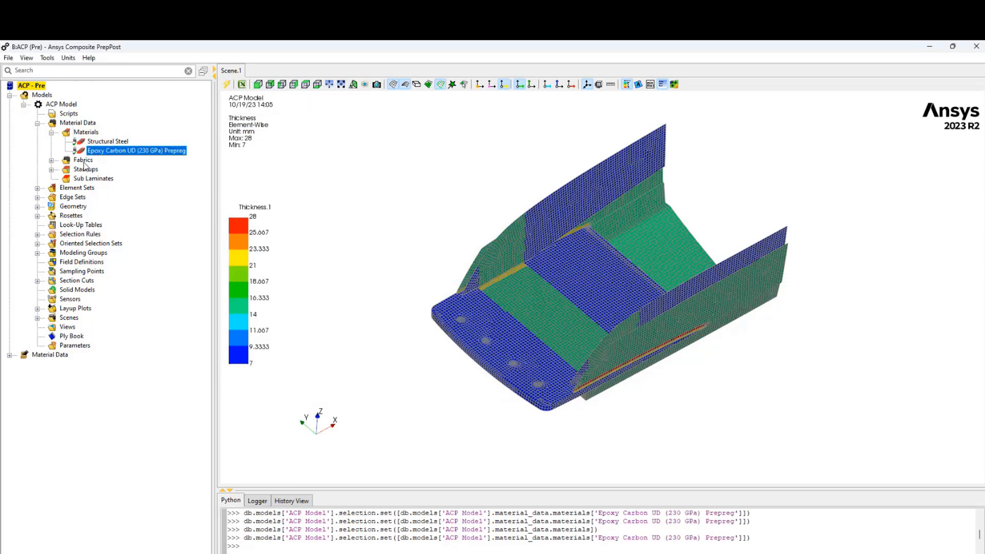
Review the material and thickness assigned to Fabric.1, and close its properties without changes
click(52, 161)
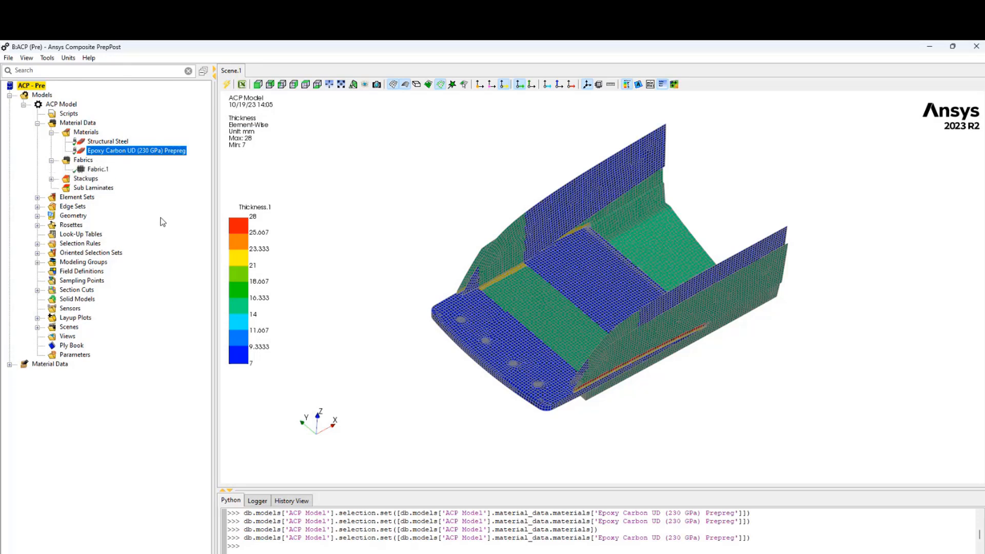
click(98, 170)
double_click(98, 169)
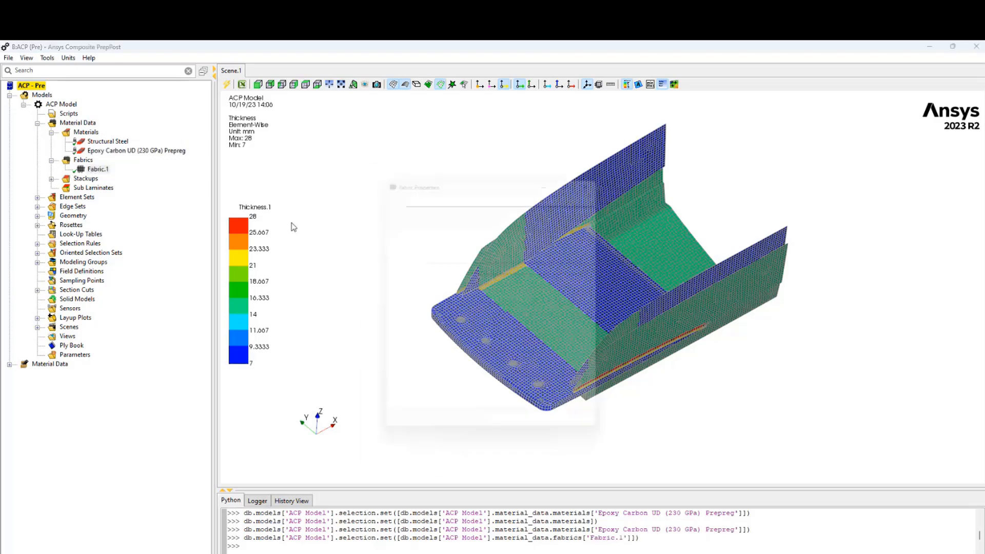
drag(360, 166, 340, 167)
click(307, 242)
double_click(307, 241)
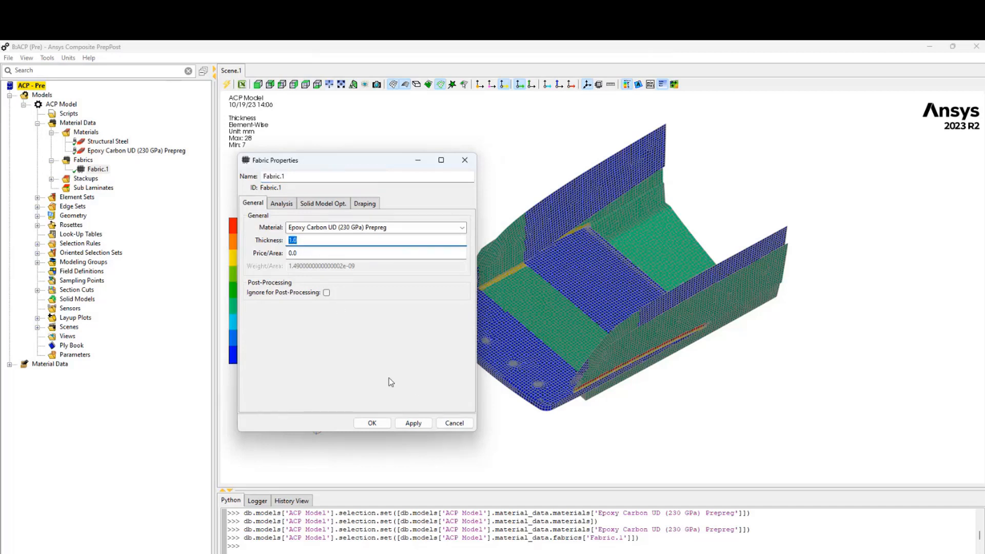
mouse_move(341, 161)
mouse_down()
mouse_move(342, 145)
mouse_move(309, 145)
mouse_move(340, 162)
mouse_up()
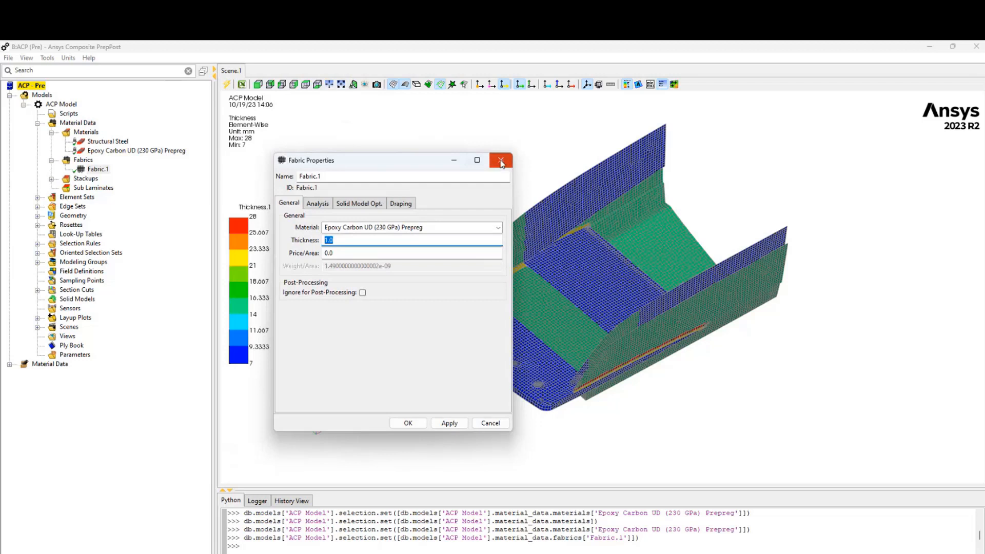
click(501, 161)
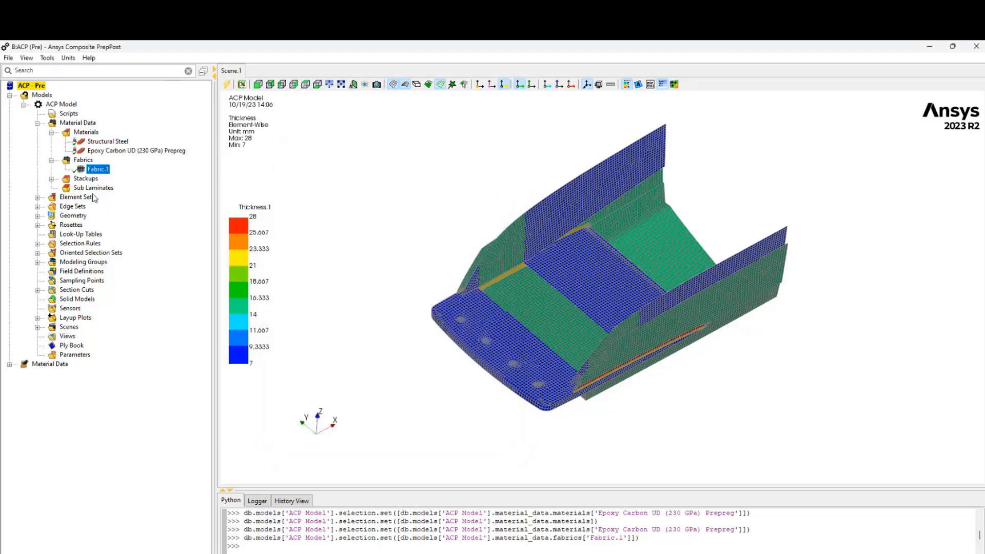
Open the properties of Stackup.1 and examine its fabric layup sequence
click(52, 179)
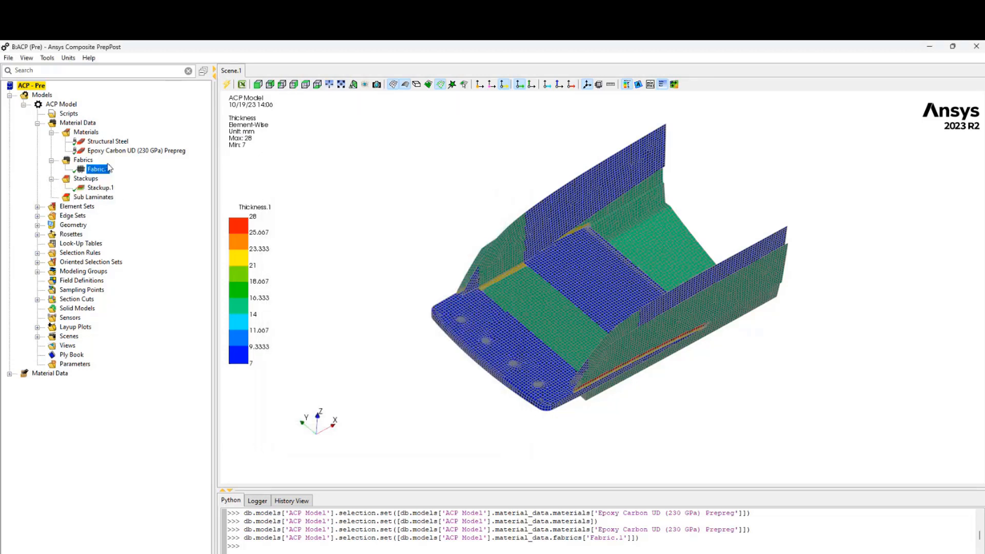
click(102, 188)
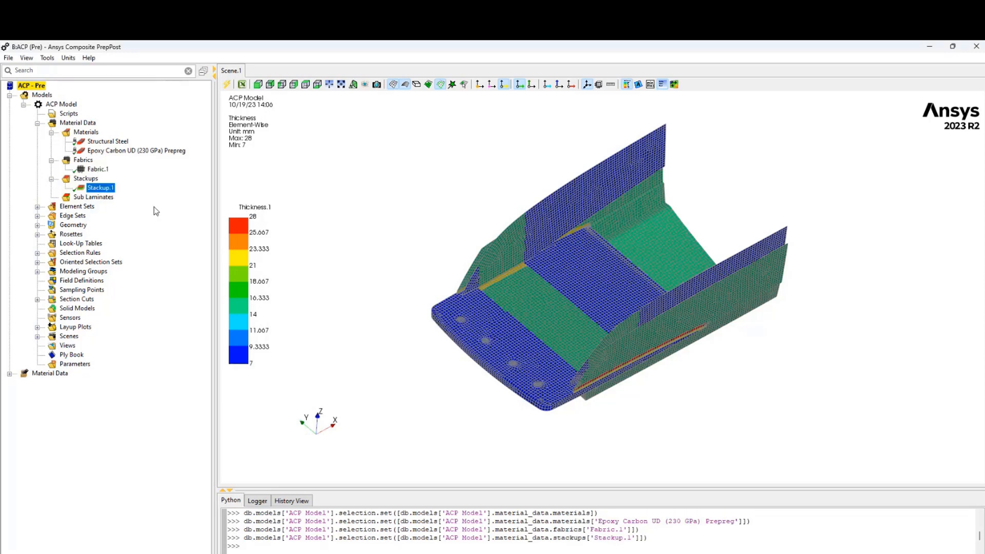
double_click(100, 188)
drag(446, 168, 300, 124)
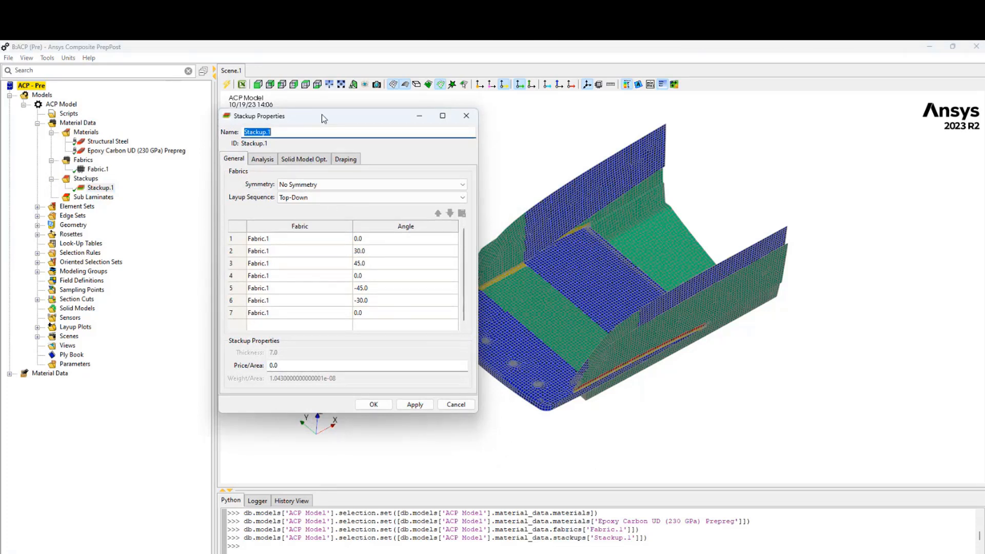
drag(321, 115, 304, 113)
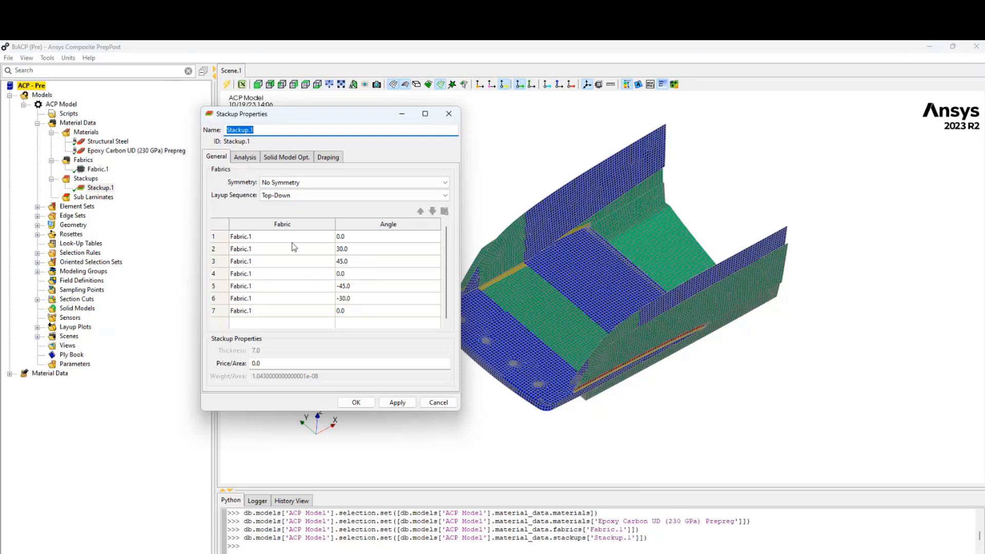
Inspect the orientation angles of the first four plies in Stackup.1, and close its properties without changes
click(270, 238)
double_click(354, 239)
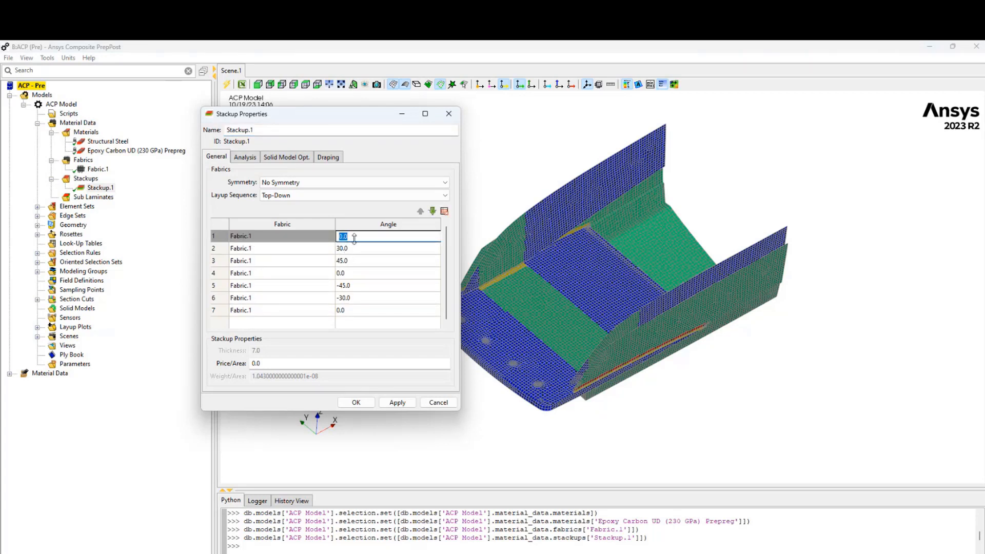
double_click(358, 251)
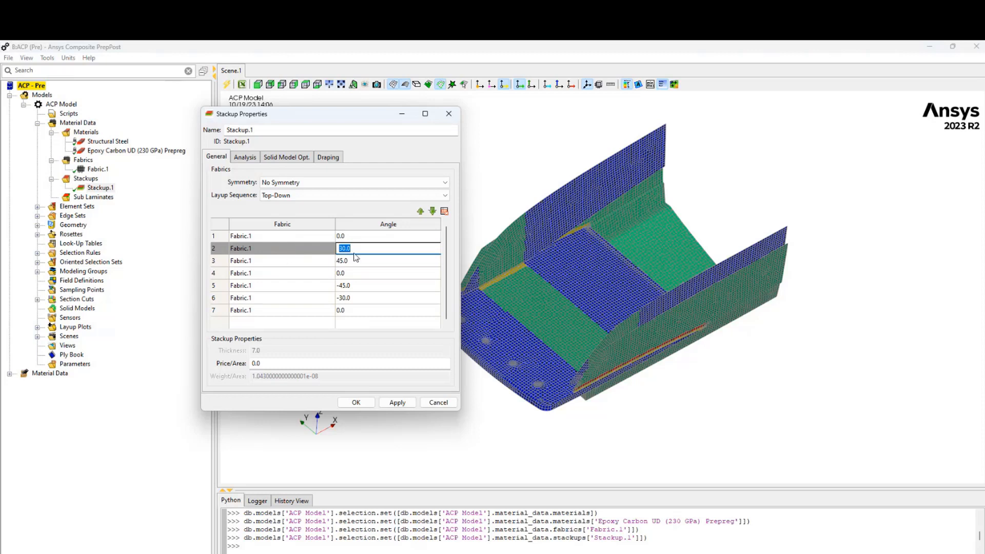
double_click(357, 263)
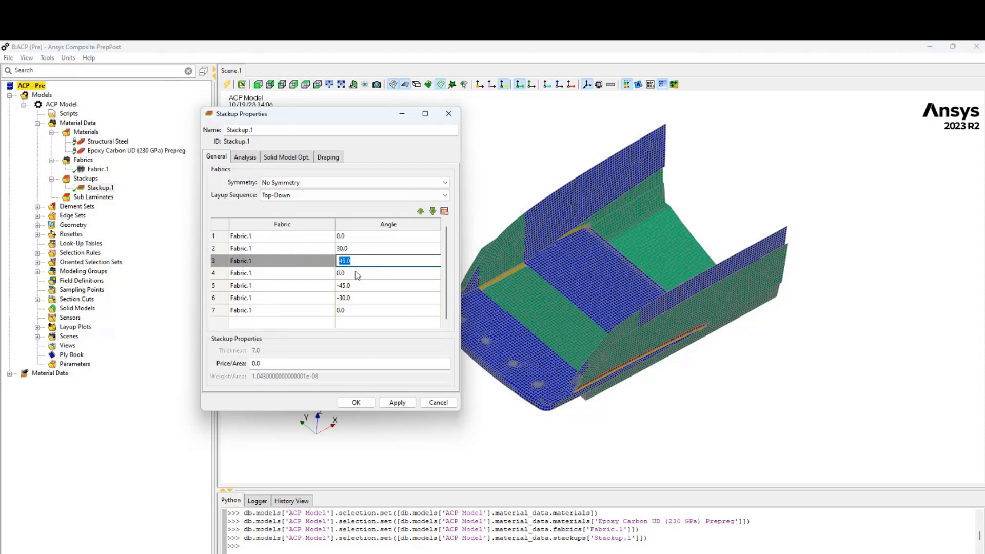
double_click(356, 274)
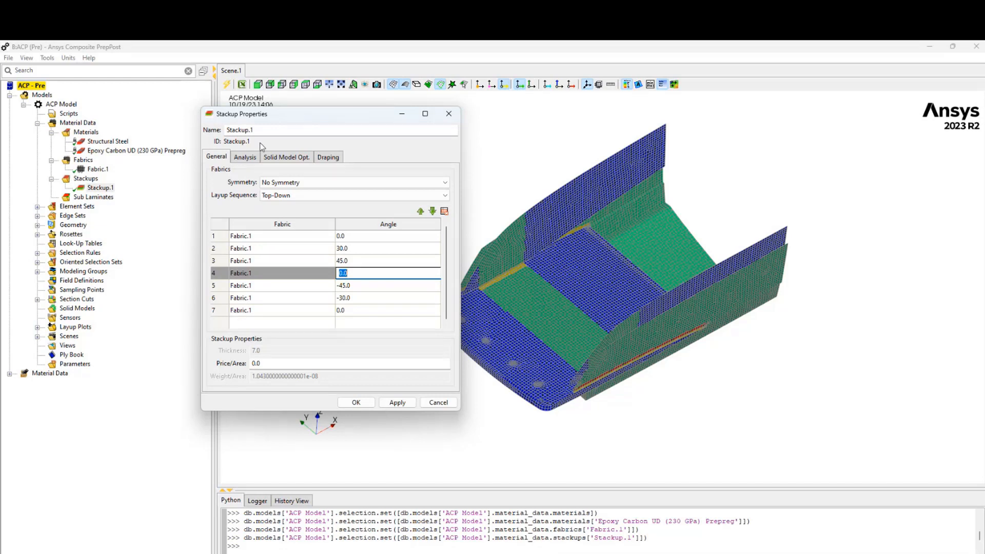
drag(294, 117, 301, 172)
click(455, 170)
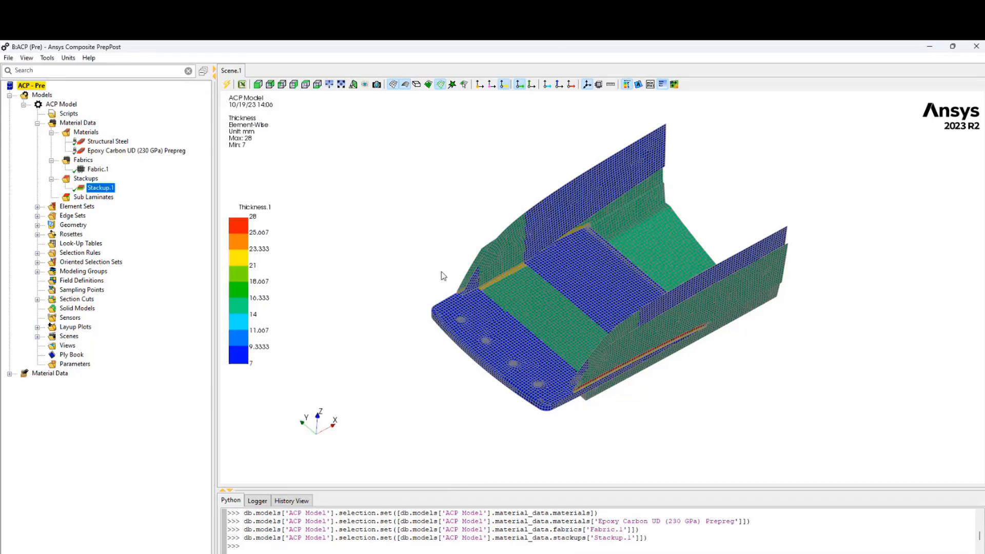
Examine the thickness distribution across the stern's transom, bottom and side panels
mouse_move(443, 230)
middle_down()
mouse_move(387, 185)
mouse_move(432, 233)
middle_up()
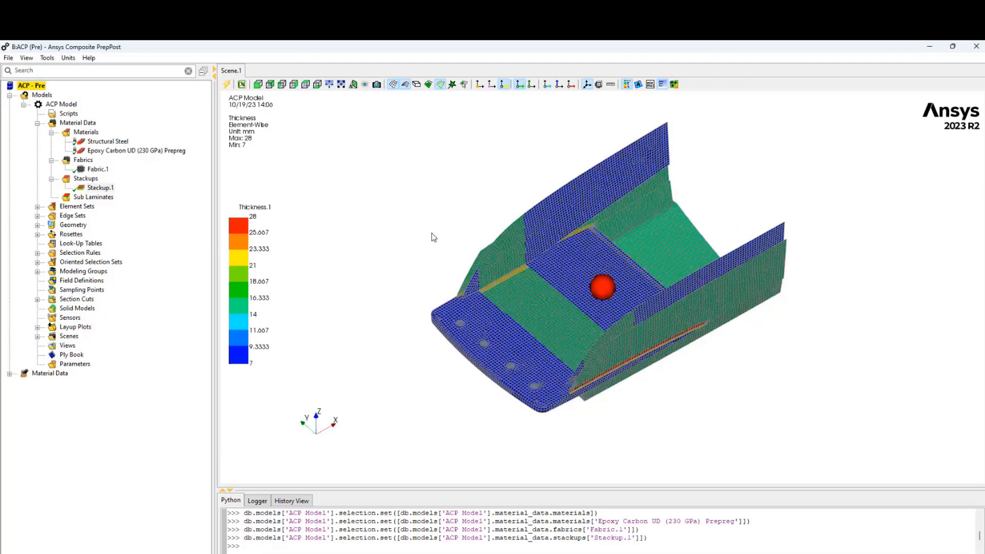
scroll(621, 368, down, 3)
scroll(623, 373, up, 4)
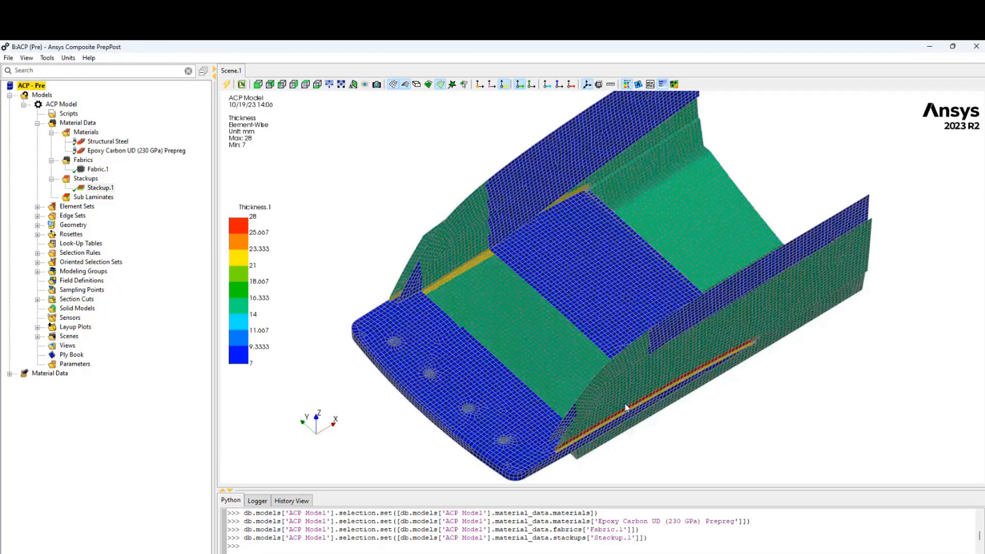
scroll(625, 403, down, 2)
scroll(657, 441, up, 2)
scroll(533, 290, down, 2)
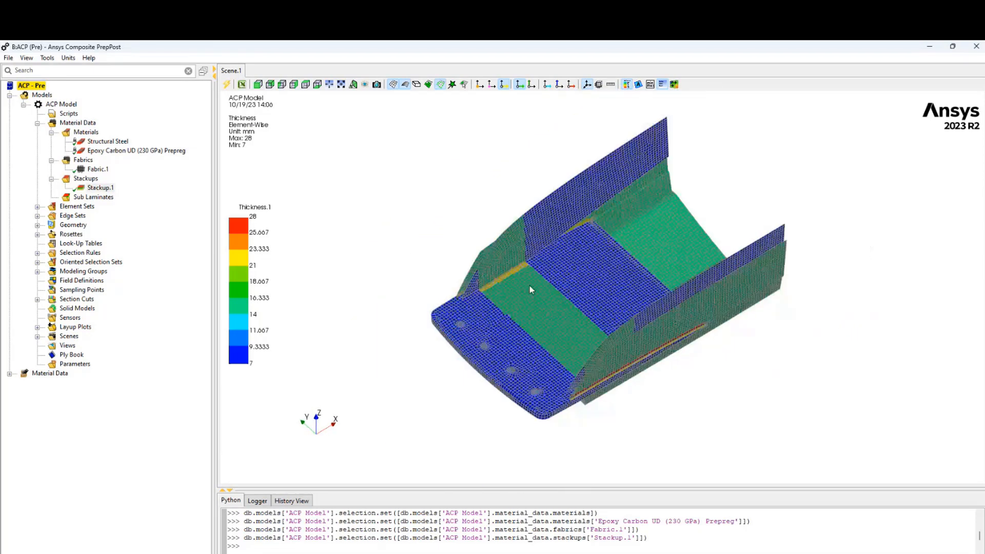
mouse_move(529, 284)
middle_down()
mouse_move(493, 241)
mouse_move(532, 281)
middle_up()
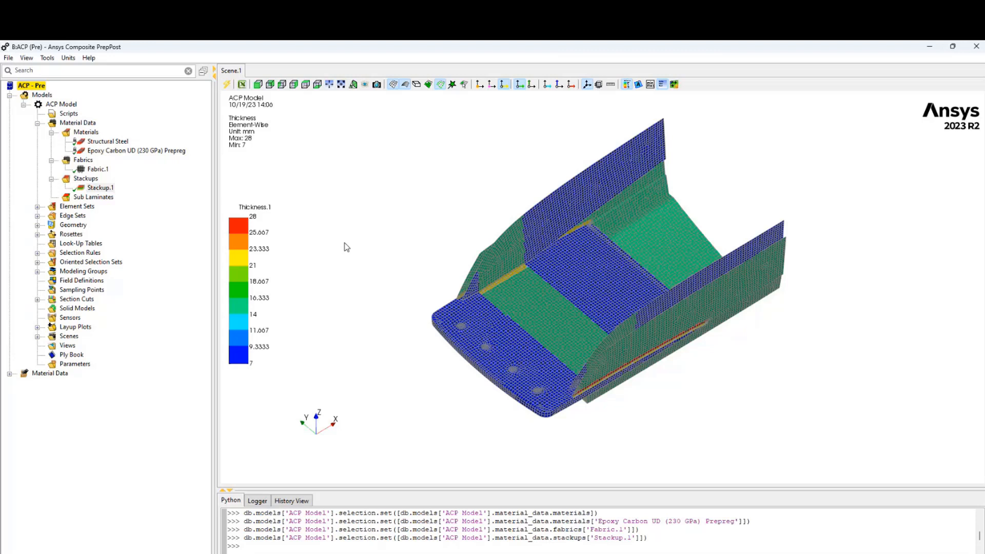
Select Fabric.1 and Stackup.1 in turn to point out the two layup building blocks
click(94, 169)
click(97, 188)
click(98, 171)
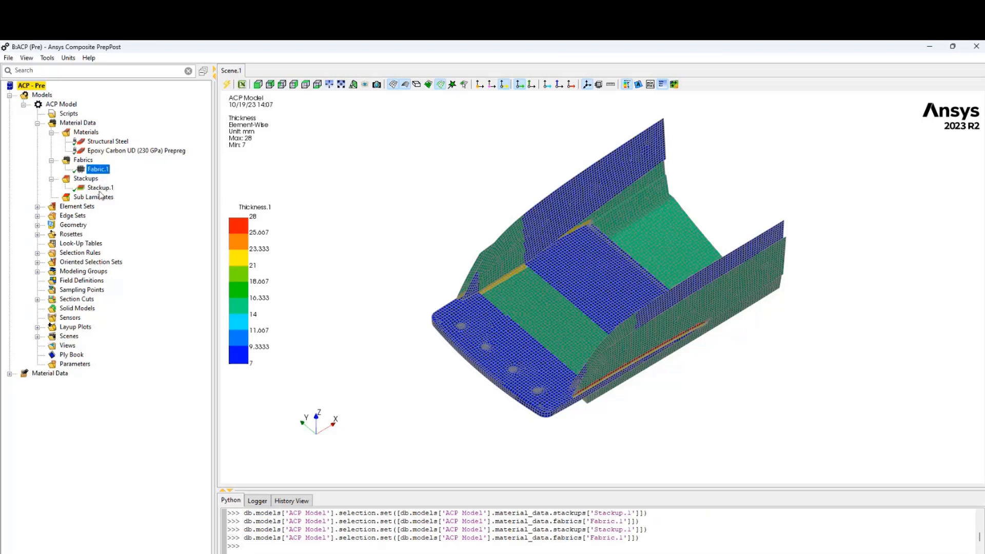
click(100, 190)
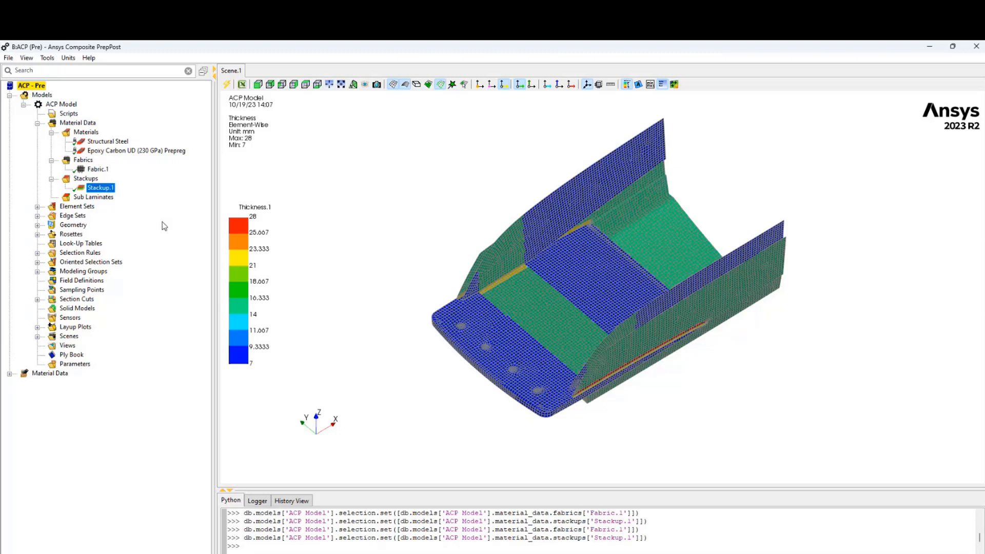
Collapse the material data branches and list the model's element sets alongside the stern mesh
click(52, 132)
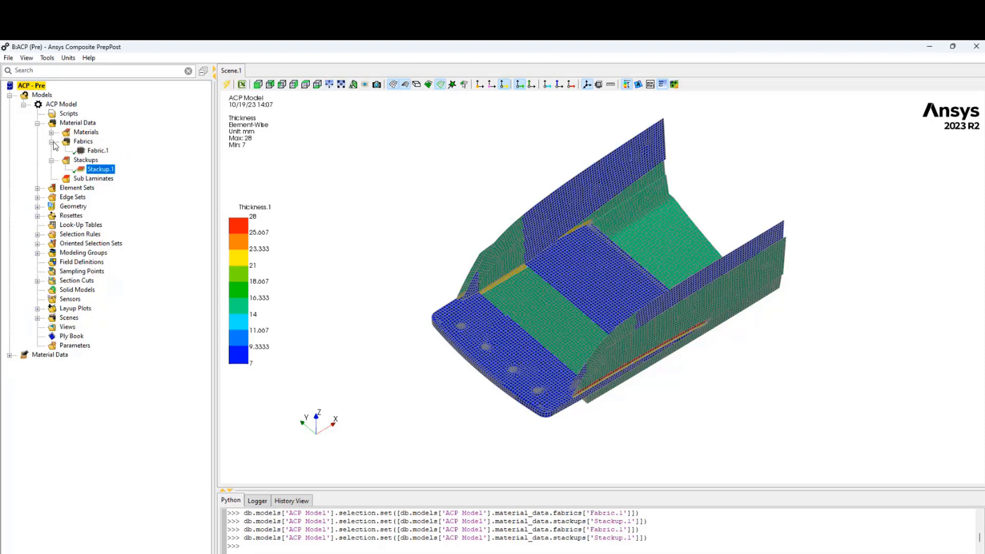
click(52, 141)
click(51, 151)
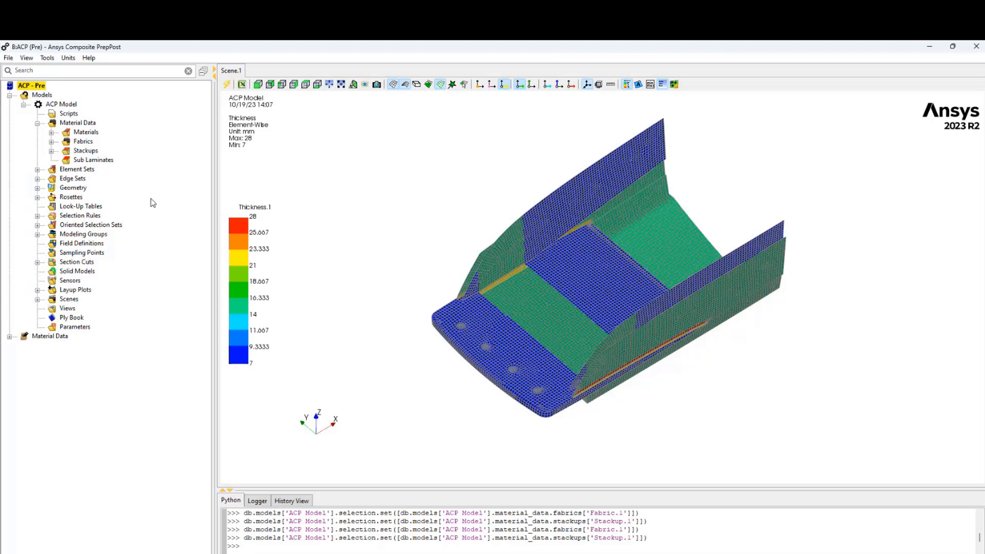
click(38, 123)
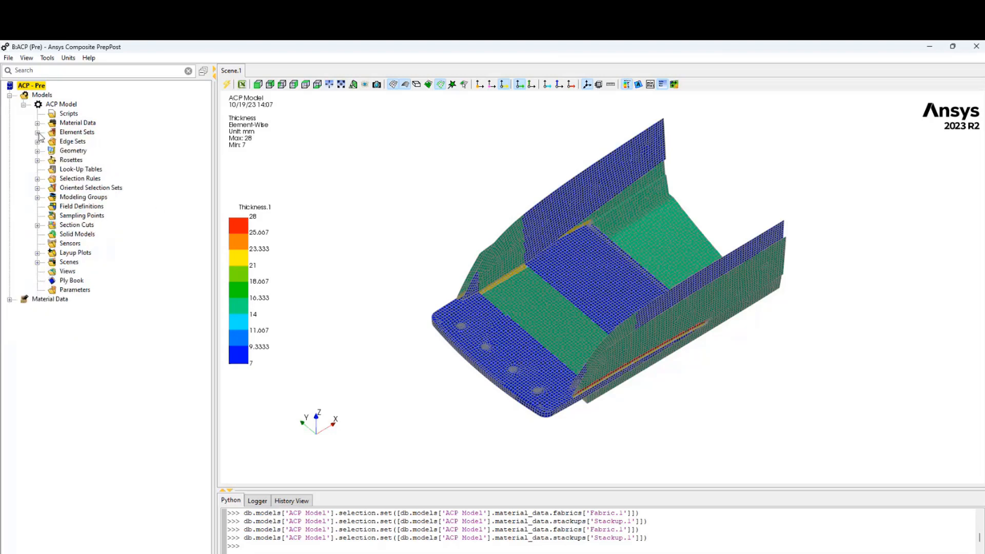
click(38, 133)
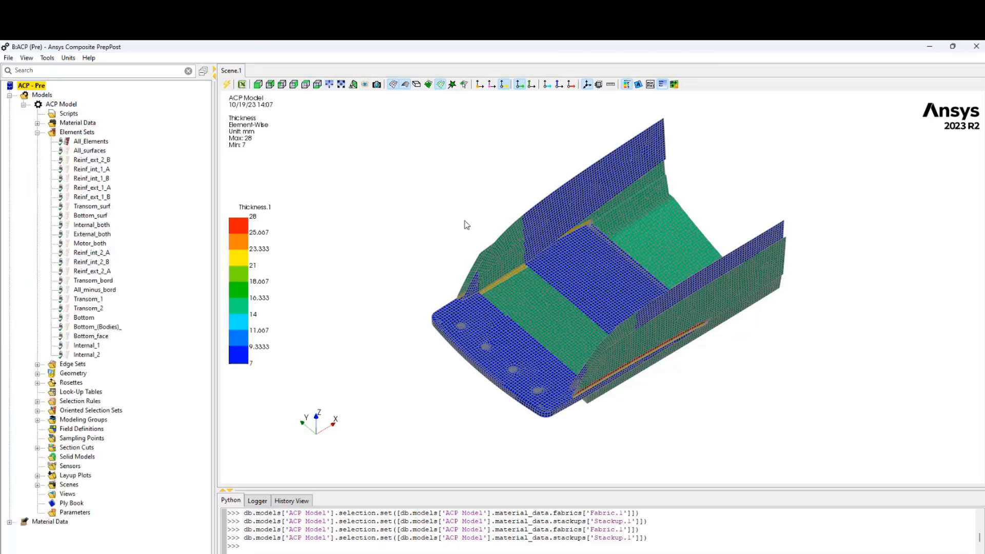
middle_drag(464, 222, 401, 205)
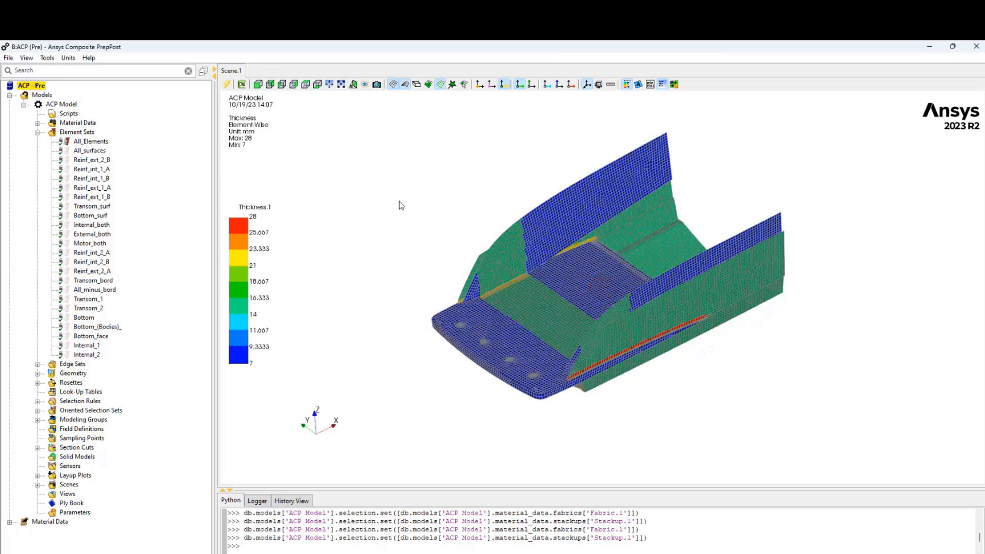
Highlight the All_Elements element set on the stern mesh and view its outline
click(76, 132)
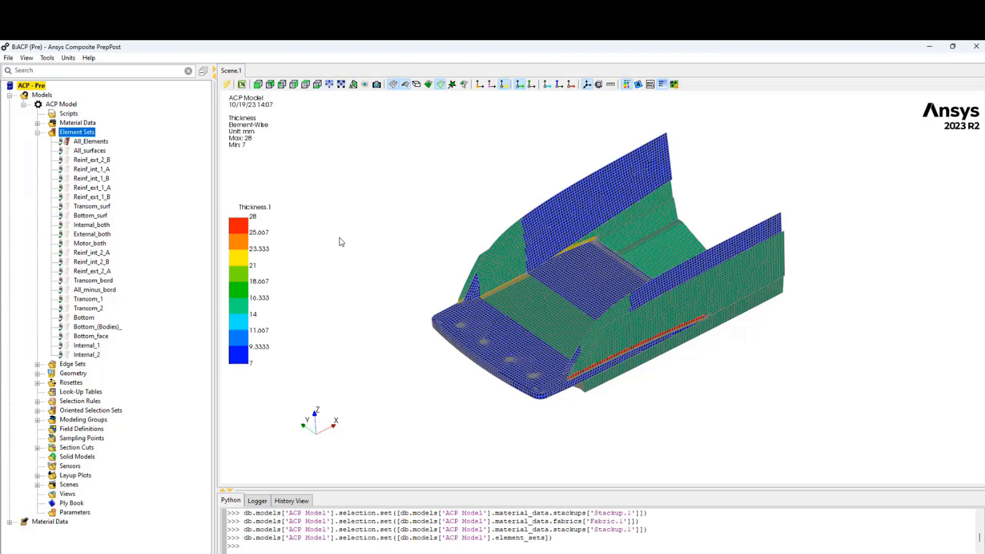
click(87, 141)
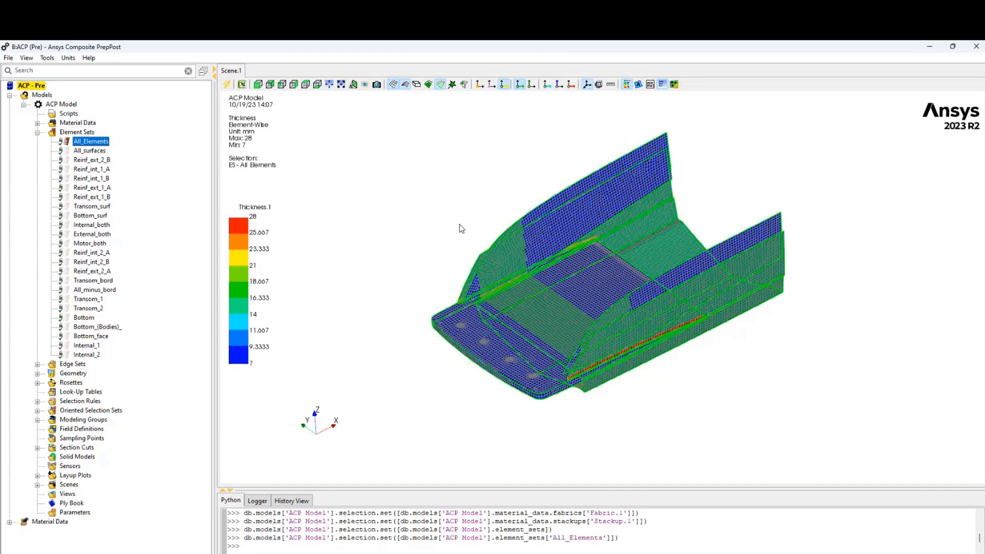
mouse_move(497, 202)
mouse_down()
mouse_move(410, 158)
mouse_move(525, 200)
mouse_move(482, 218)
mouse_up()
Highlight the Reinf_ext_2_B element set and examine its narrow reinforcement strip along the hull side up close
click(91, 160)
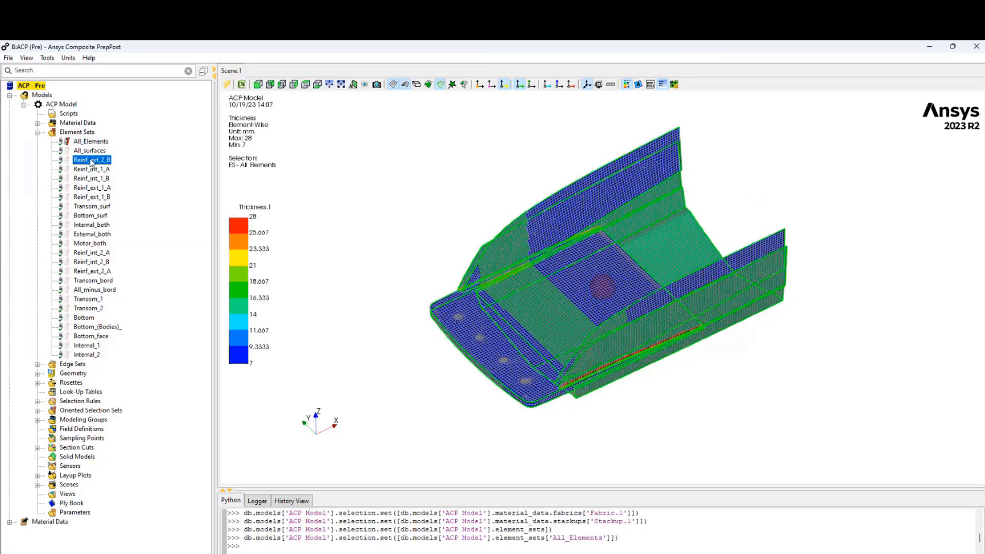
scroll(630, 442, down, 1)
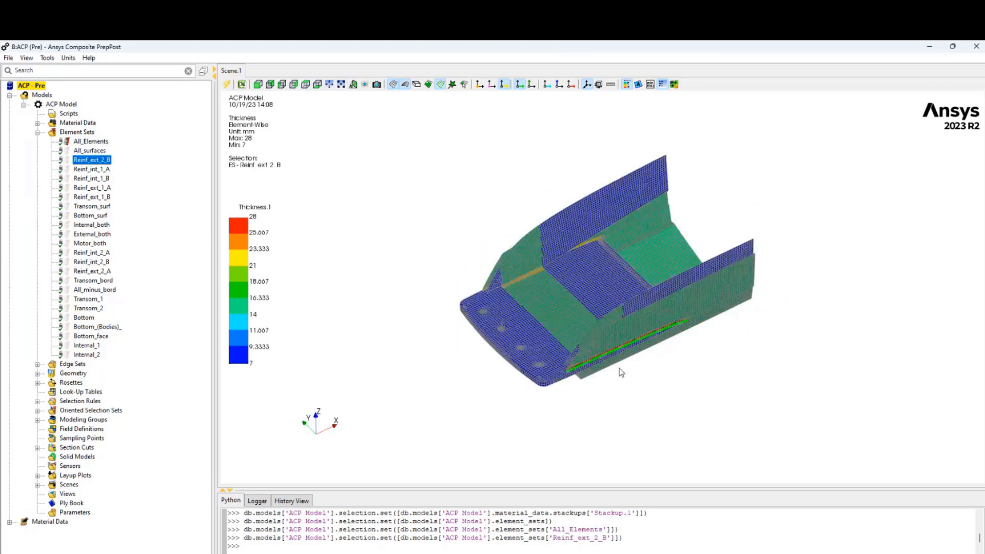
scroll(621, 372, up, 8)
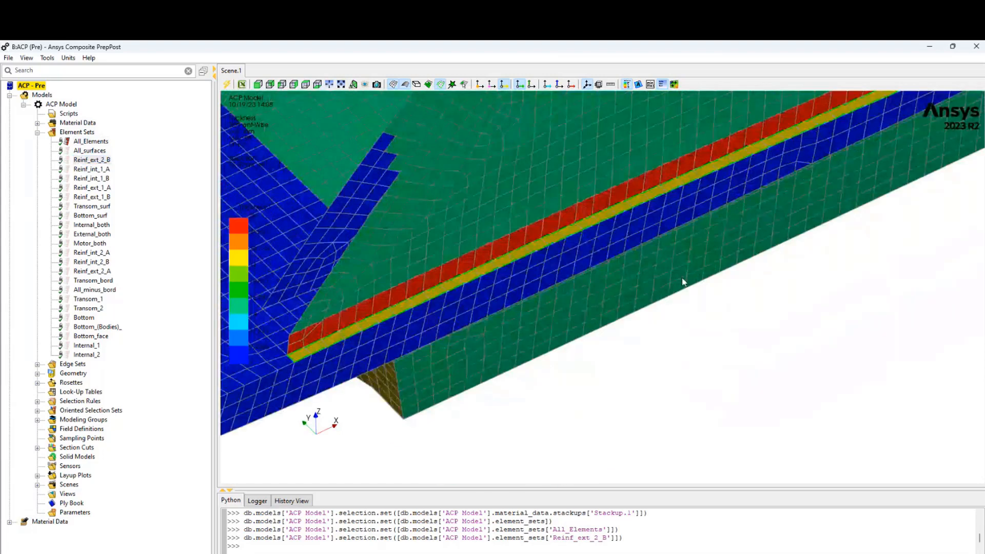
scroll(347, 366, up, 3)
scroll(482, 336, down, 1)
middle_drag(453, 333, 640, 304)
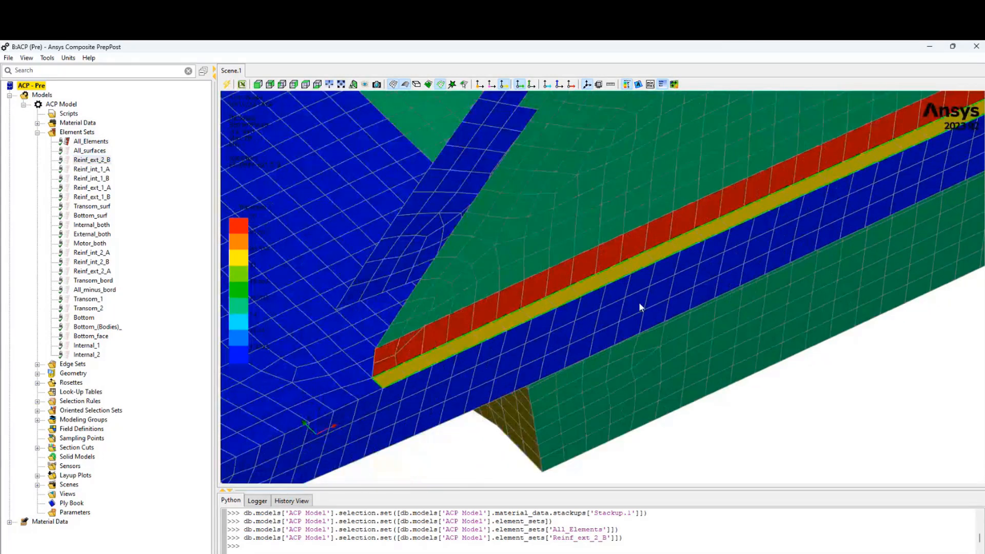
Select Reinf_ext_2_B, Reinf_int_1_B and Reinf_ext_1_B together and view the highlighted reinforcements on the whole stern
click(98, 161)
click(92, 160)
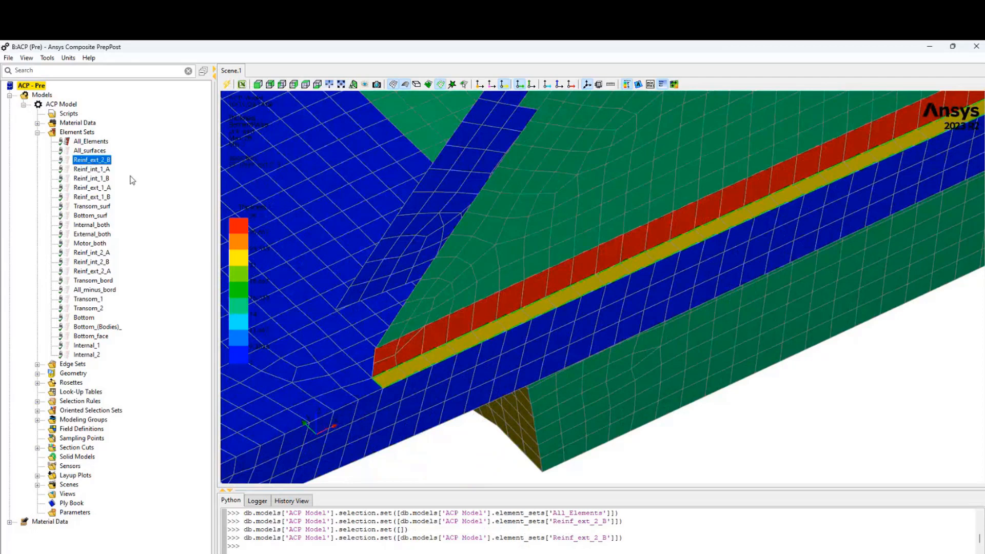
ctrl+click(98, 179)
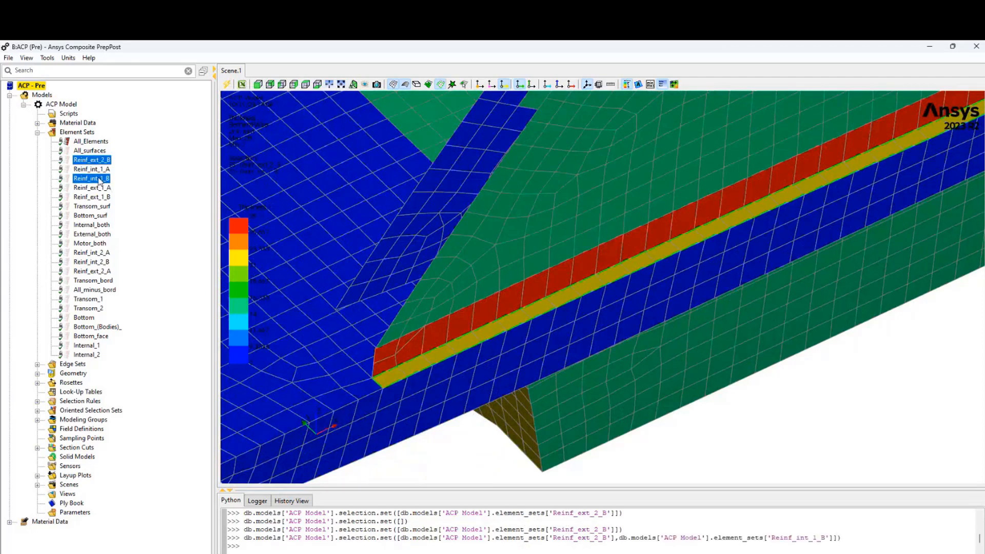
ctrl+click(92, 197)
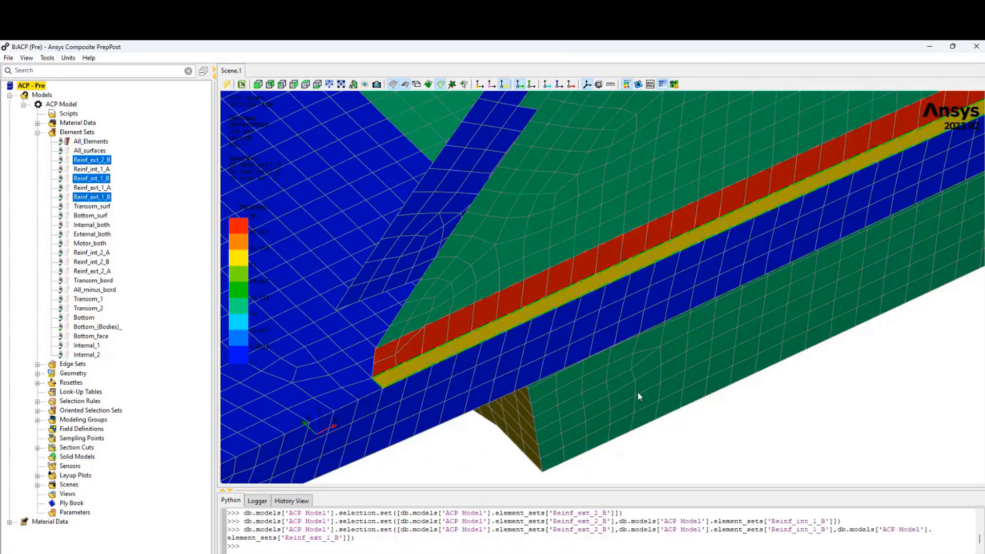
scroll(511, 315, down, 1)
scroll(627, 388, down, 10)
middle_drag(519, 220, 455, 197)
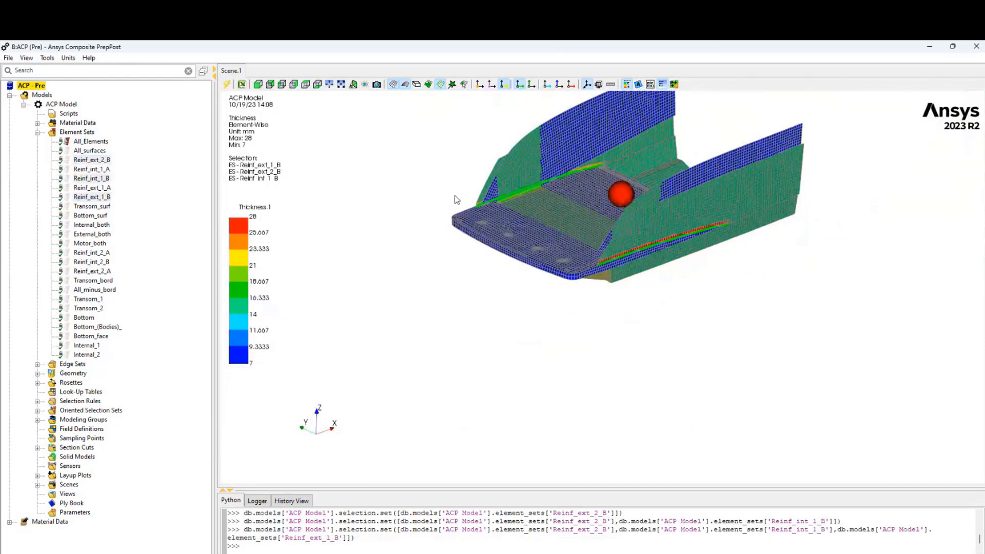
Collapse the element sets, then list the model's edge sets briefly and collapse them again
click(37, 132)
click(37, 142)
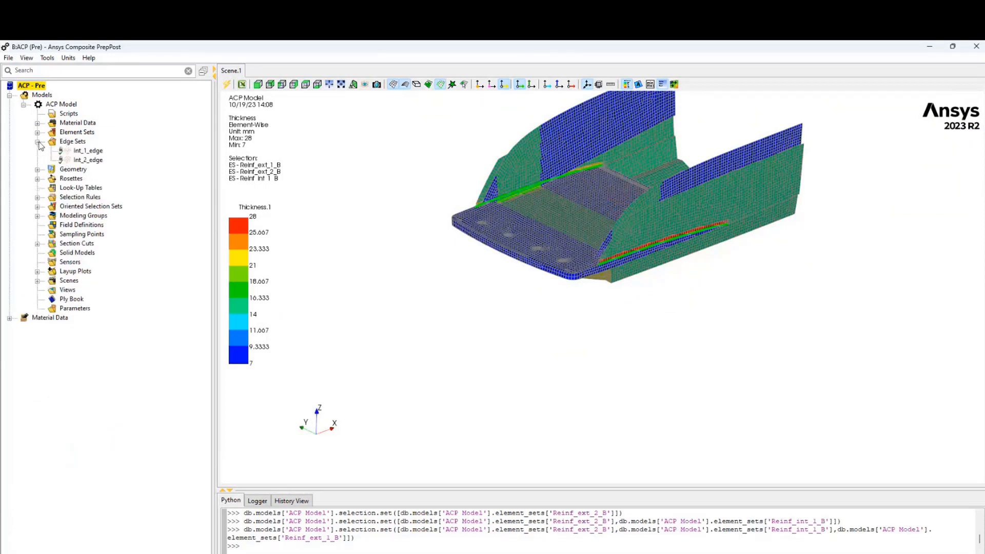
click(37, 142)
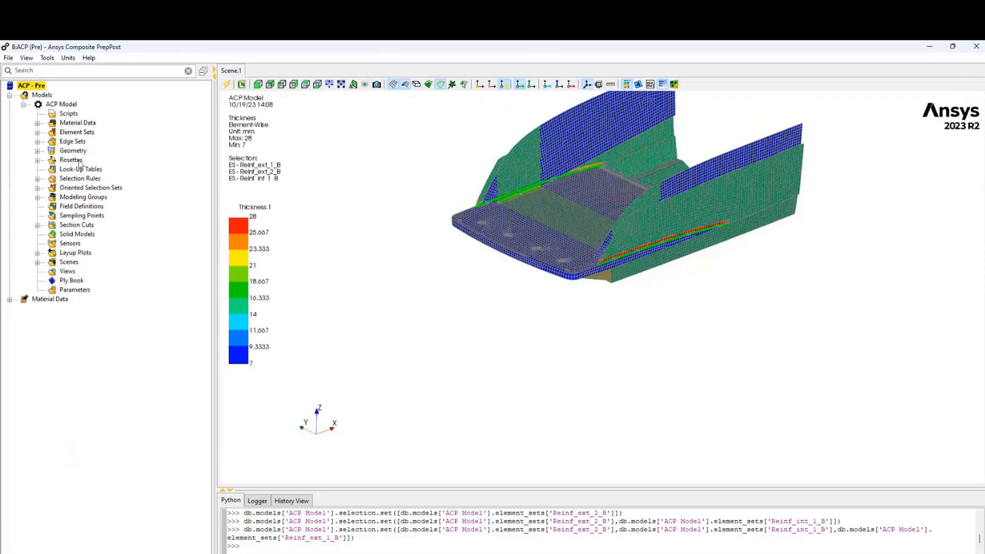
List the model's rosettes and highlight Global Coordinate System and Rosette.Transom_bord in turn
click(37, 160)
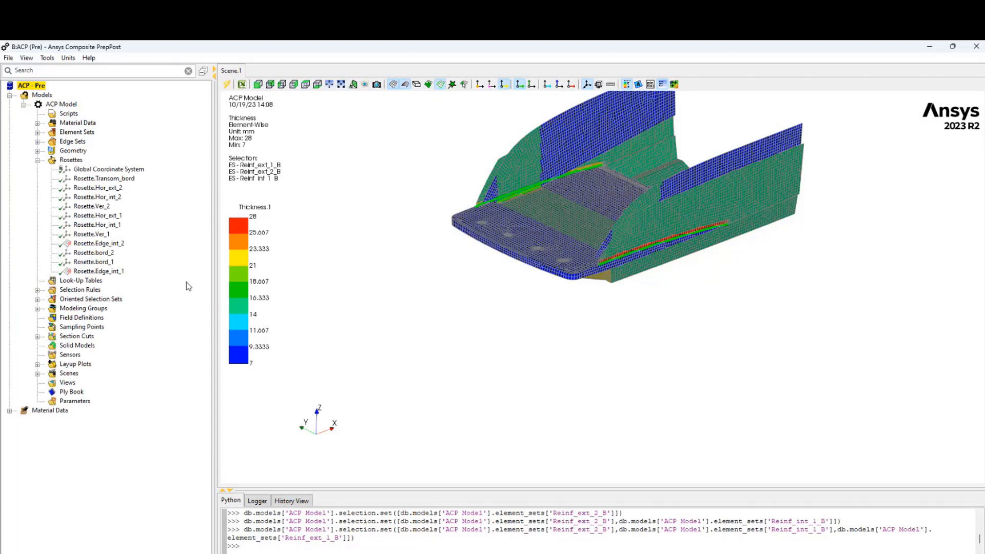
click(93, 170)
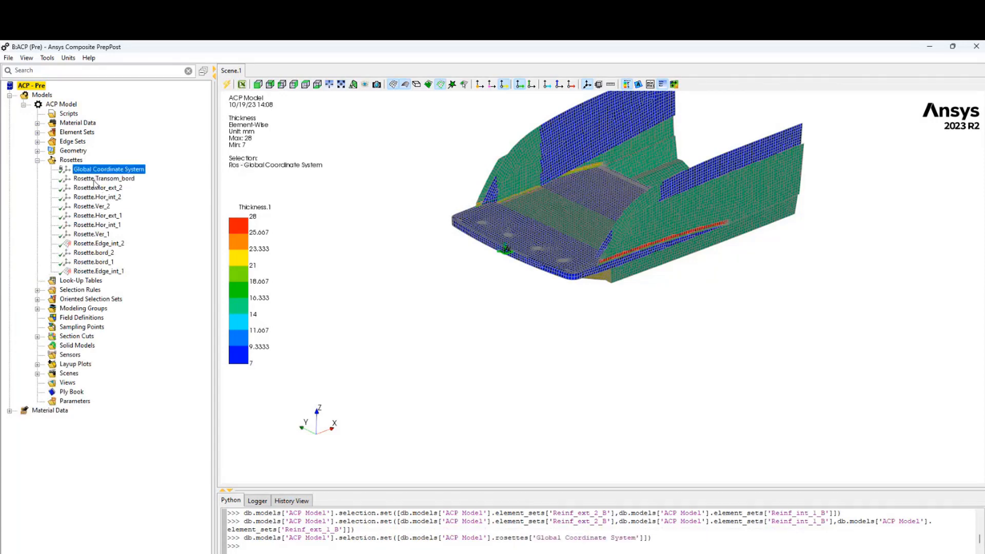
click(95, 179)
Examine the position and axis directions of Rosette.Transom_bord at the transom's outer edge
drag(547, 285, 494, 277)
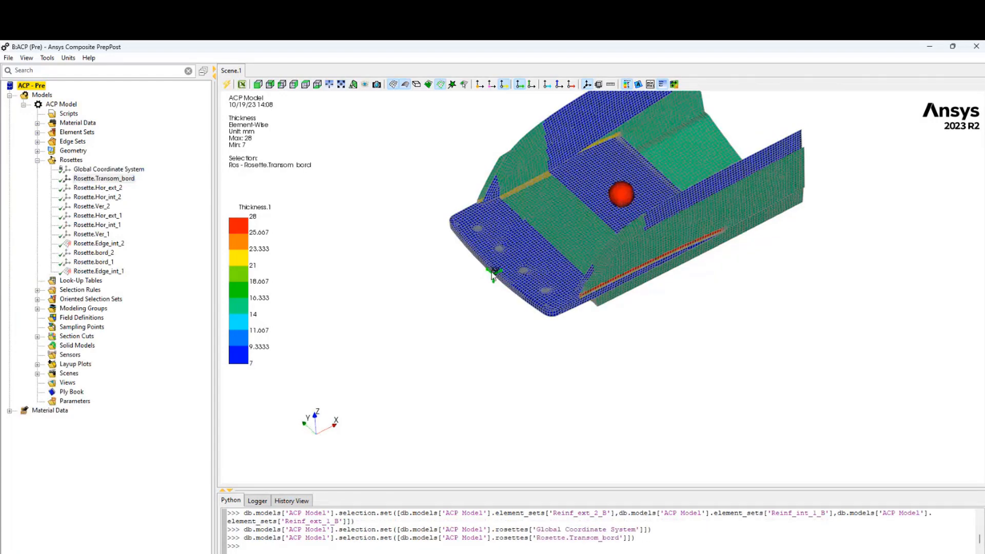
scroll(421, 283, up, 7)
scroll(506, 300, down, 5)
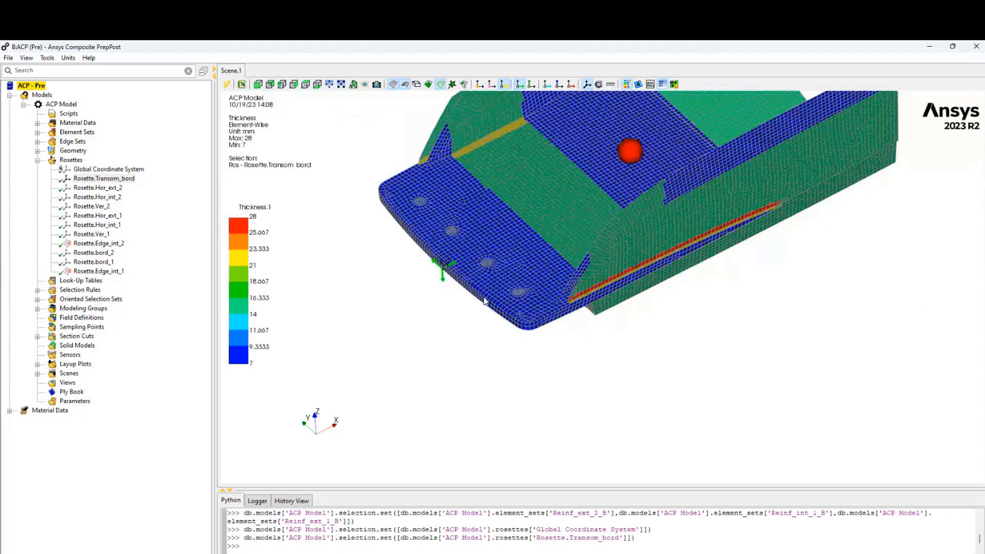
middle_drag(483, 300, 567, 310)
scroll(532, 291, up, 1)
scroll(532, 291, up, 6)
middle_drag(432, 272, 564, 313)
mouse_move(565, 314)
mouse_down()
mouse_move(551, 261)
mouse_move(561, 296)
mouse_up()
scroll(561, 296, down, 7)
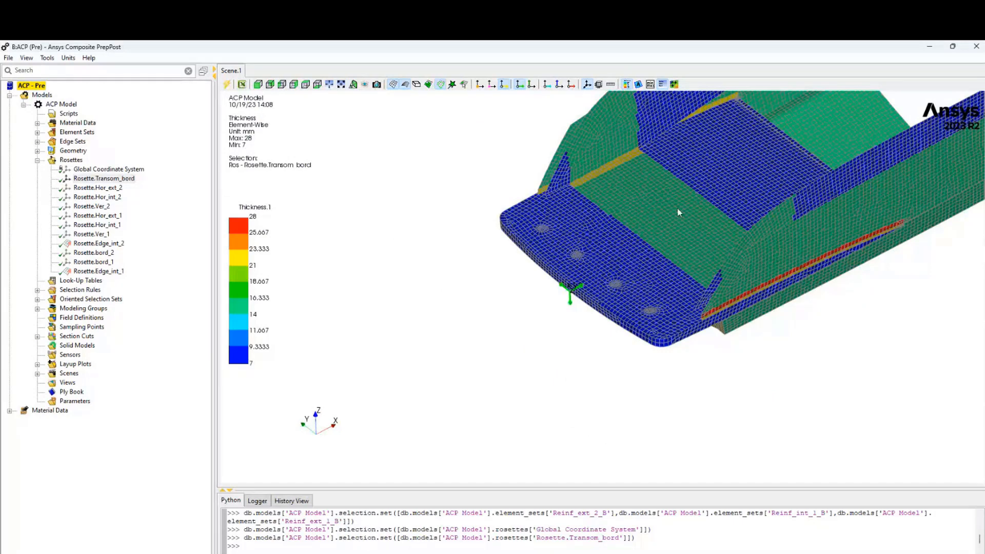
Collapse the rosettes, list the oriented selection sets and highlight Transom_1 on the mesh
click(37, 161)
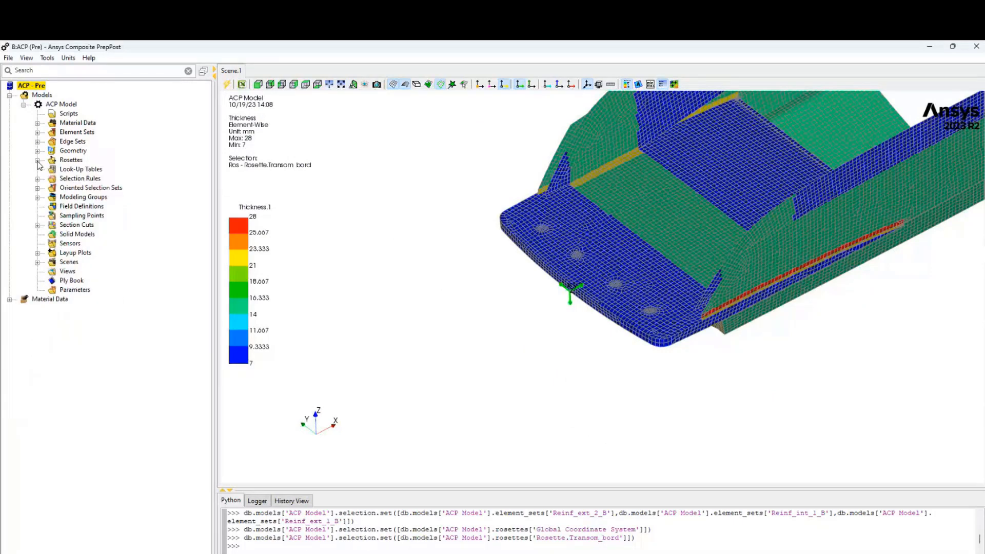
click(37, 188)
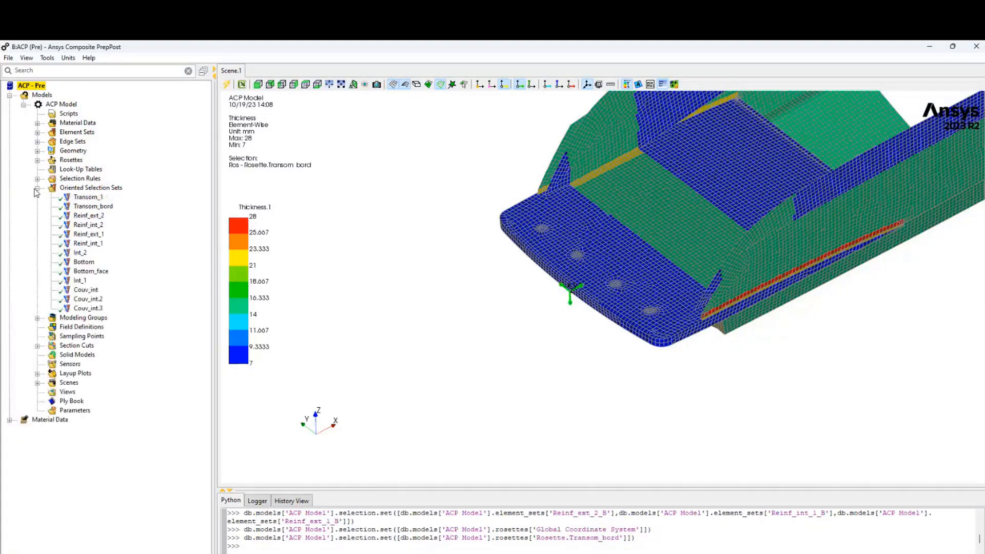
click(82, 189)
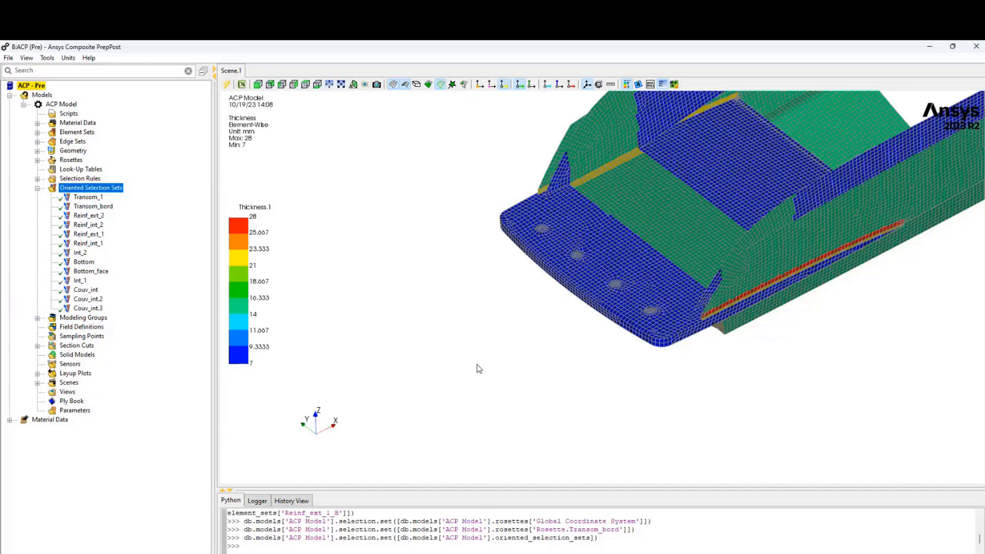
click(85, 197)
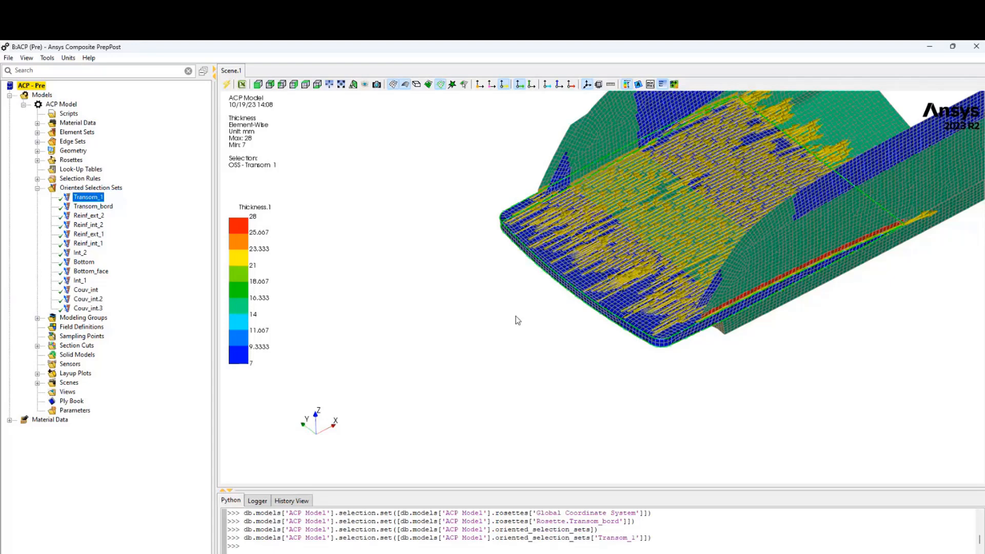
Examine the direction arrows of the Transom_1 oriented selection set across the transom platform from several angles
middle_drag(516, 319, 501, 256)
scroll(501, 257, up, 4)
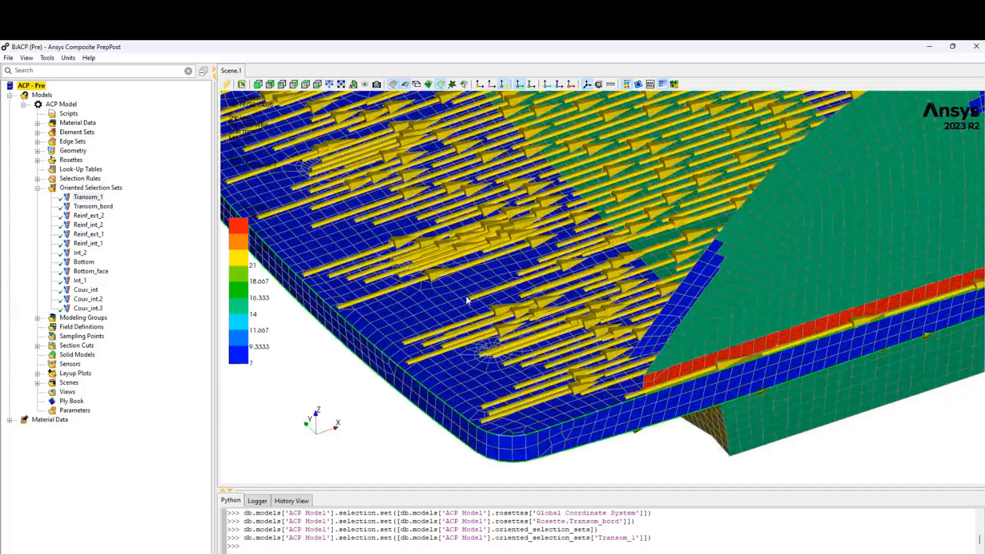
scroll(415, 195, down, 2)
middle_drag(501, 357, 482, 332)
scroll(554, 356, up, 5)
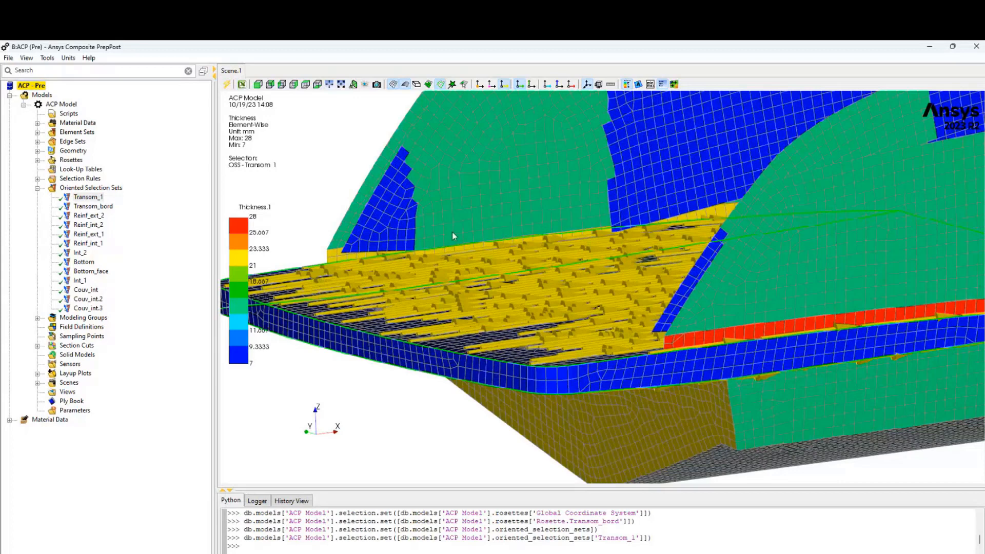
scroll(450, 232, down, 6)
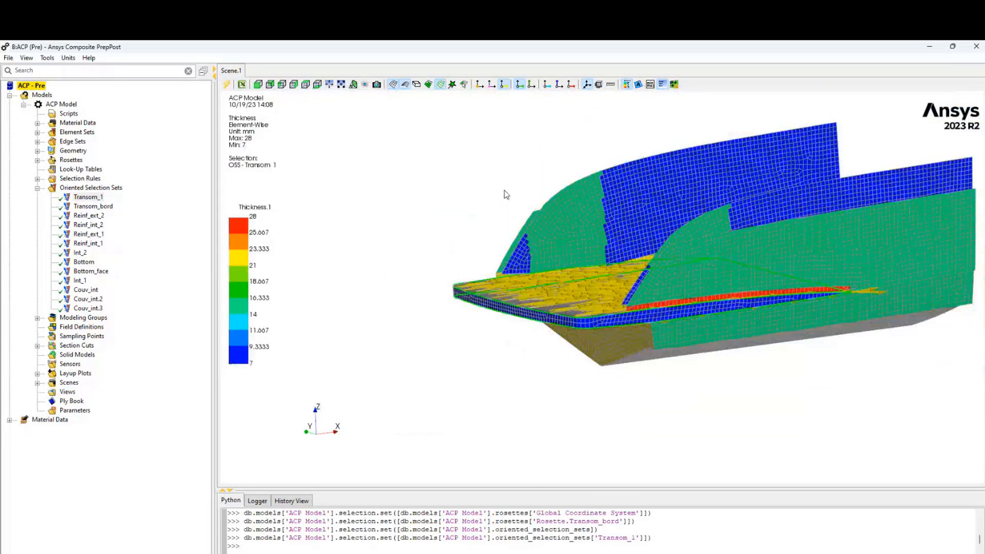
middle_drag(505, 191, 496, 241)
scroll(540, 278, up, 5)
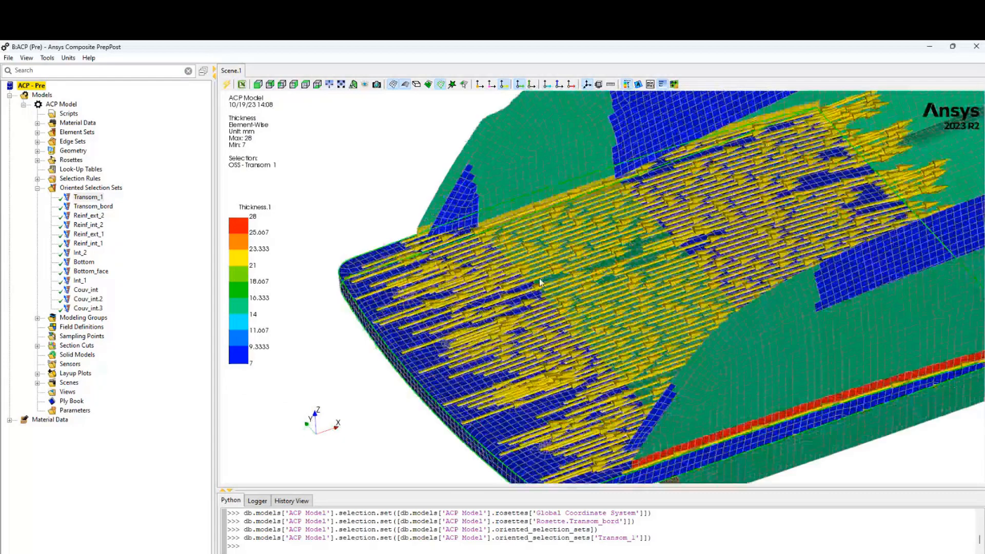
scroll(589, 283, down, 2)
ctrl+middle_drag(589, 280, 466, 237)
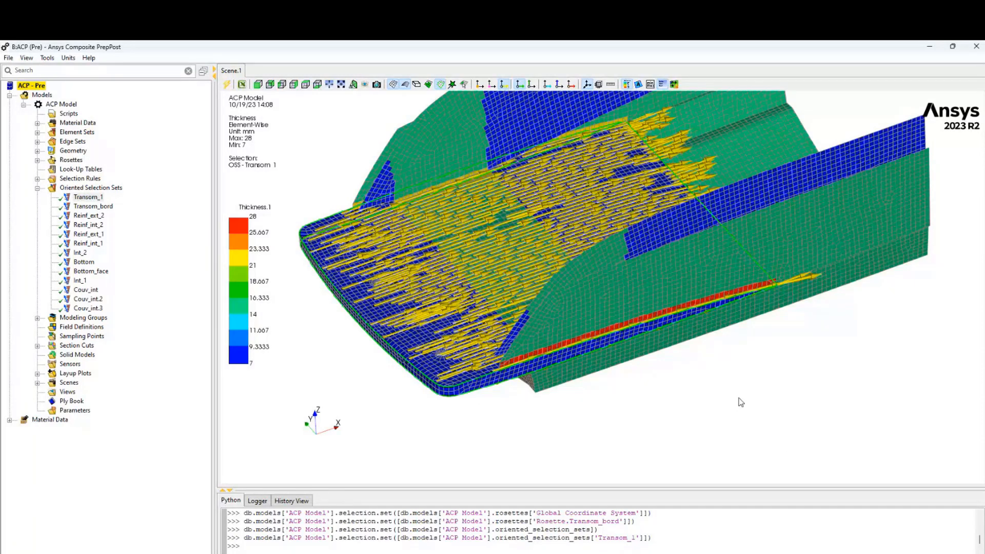
drag(741, 405, 741, 378)
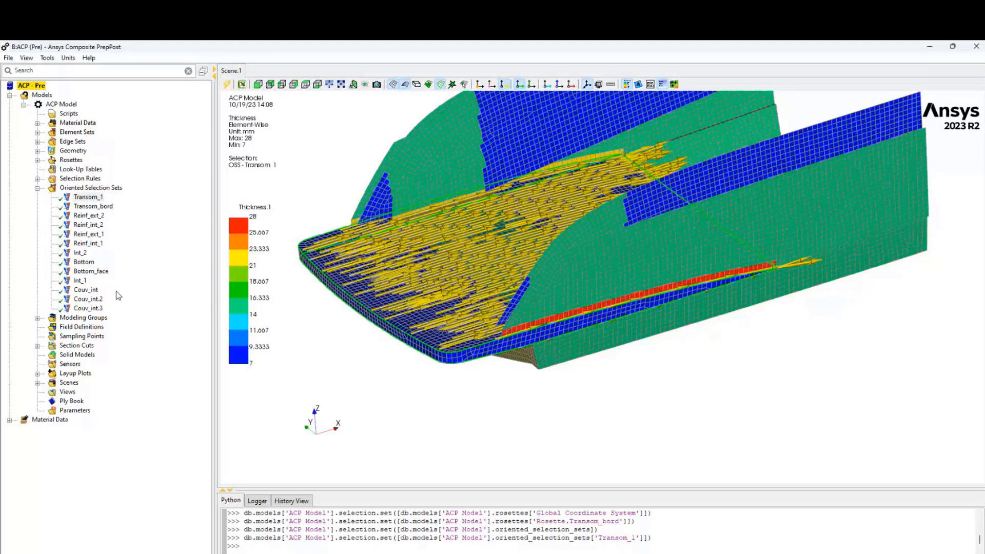
Highlight the Reinf_ext_2, Bottom and Bottom_face oriented selection sets in turn to compare their direction arrows
click(89, 215)
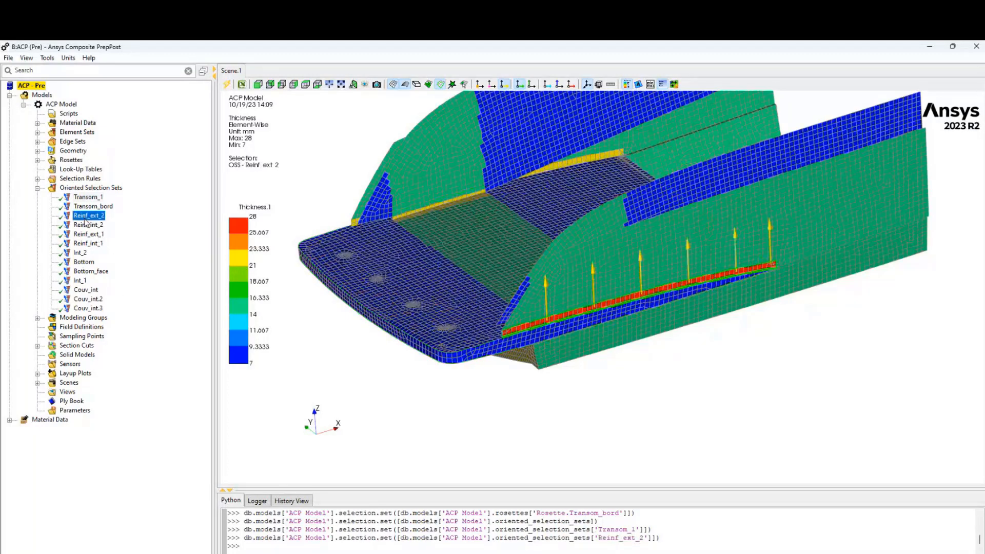
click(90, 263)
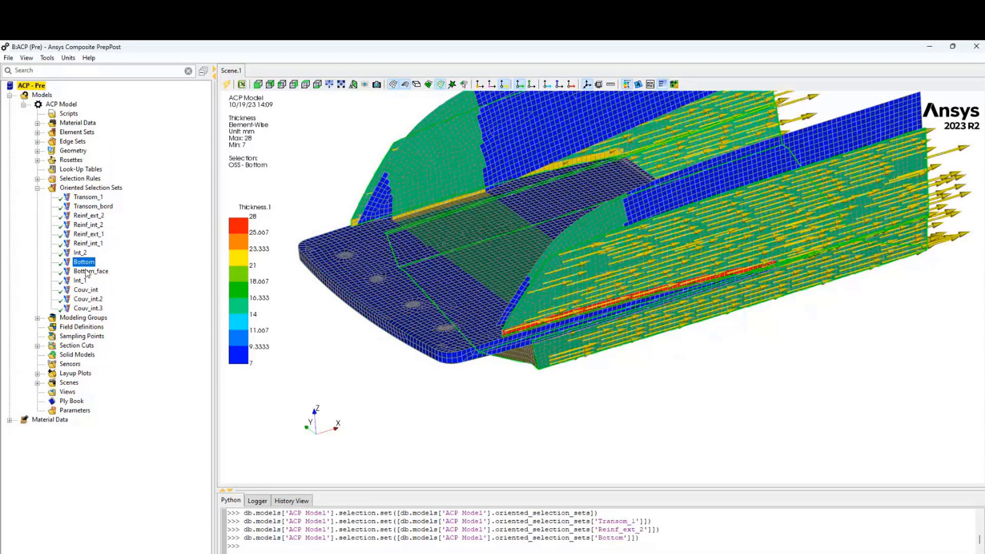
click(86, 272)
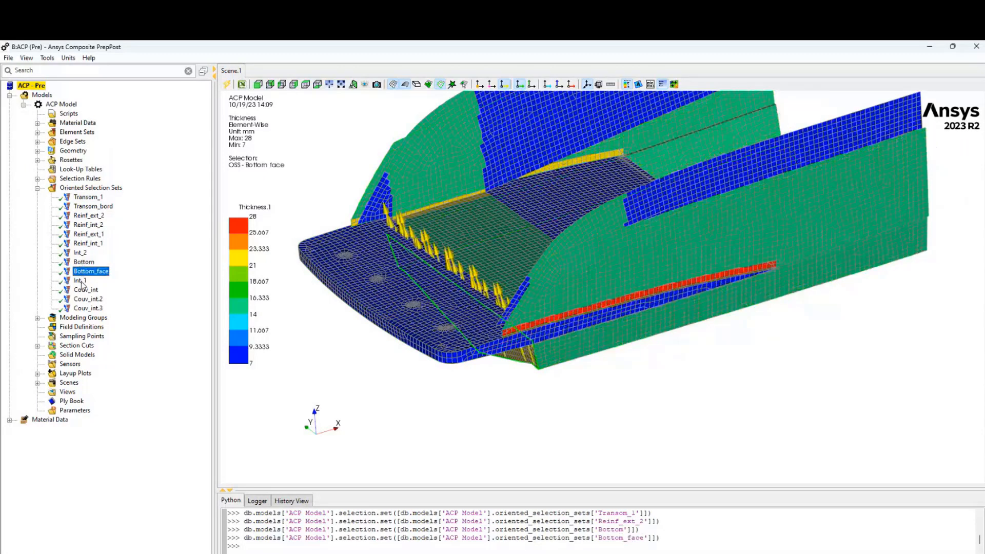
Examine the direction arrows of Bottom_face on the hull's rear face beneath the transom platform
middle_drag(472, 393, 497, 301)
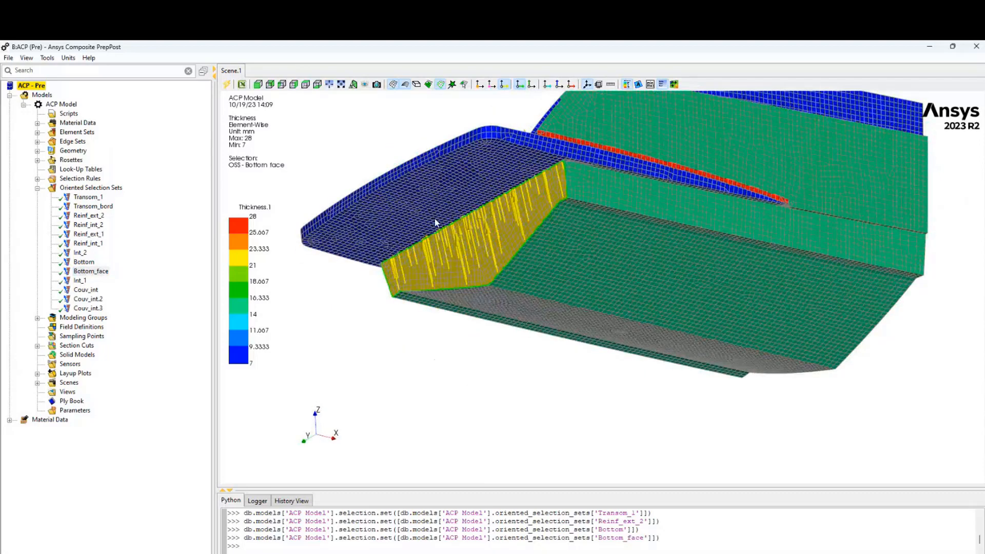
scroll(435, 219, up, 4)
ctrl+middle_drag(442, 201, 643, 305)
scroll(642, 305, up, 3)
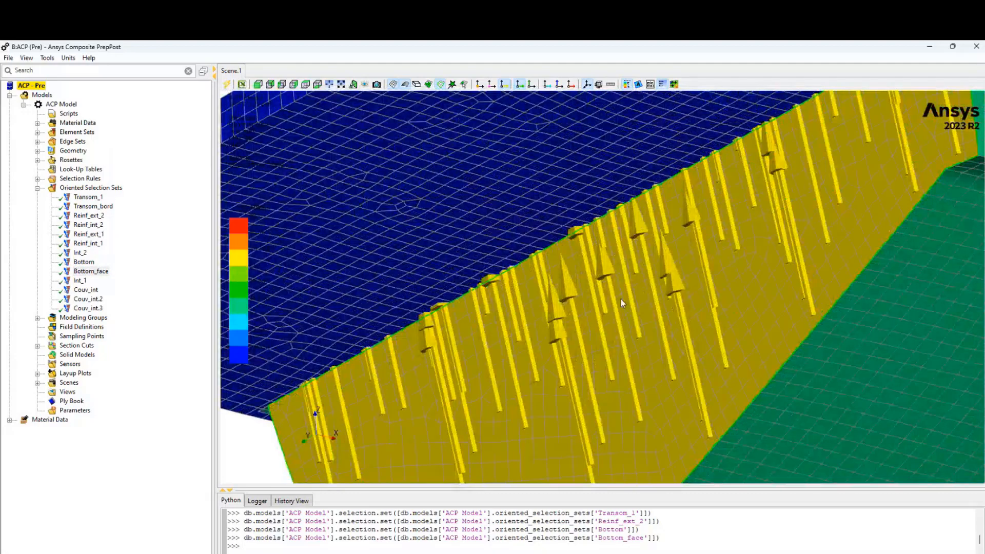
scroll(620, 299, down, 2)
middle_drag(569, 295, 537, 338)
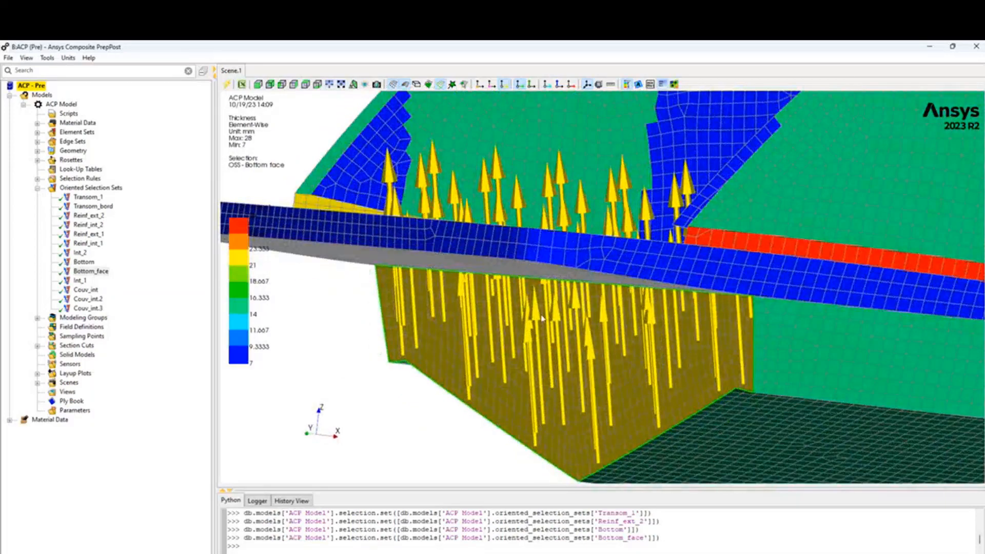
scroll(583, 287, down, 5)
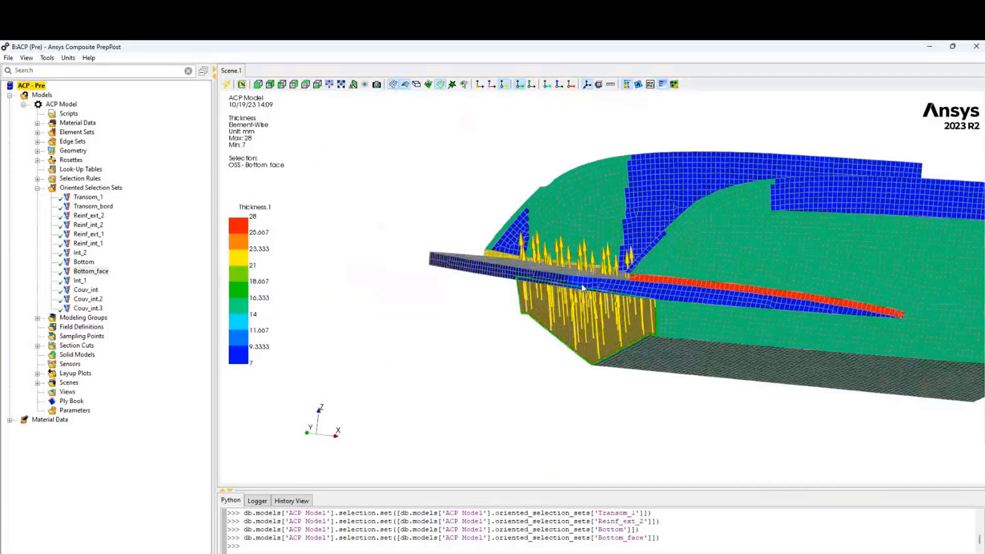
middle_drag(582, 287, 536, 308)
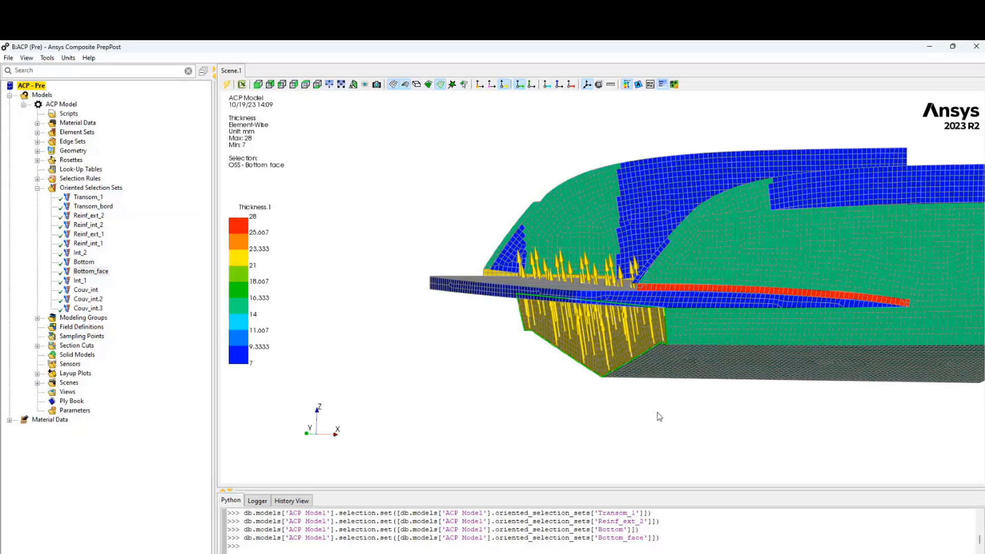
Display the element orientation arrows for the Bottom_face oriented selection set and examine them on the hull's rear face
middle_drag(616, 409, 644, 426)
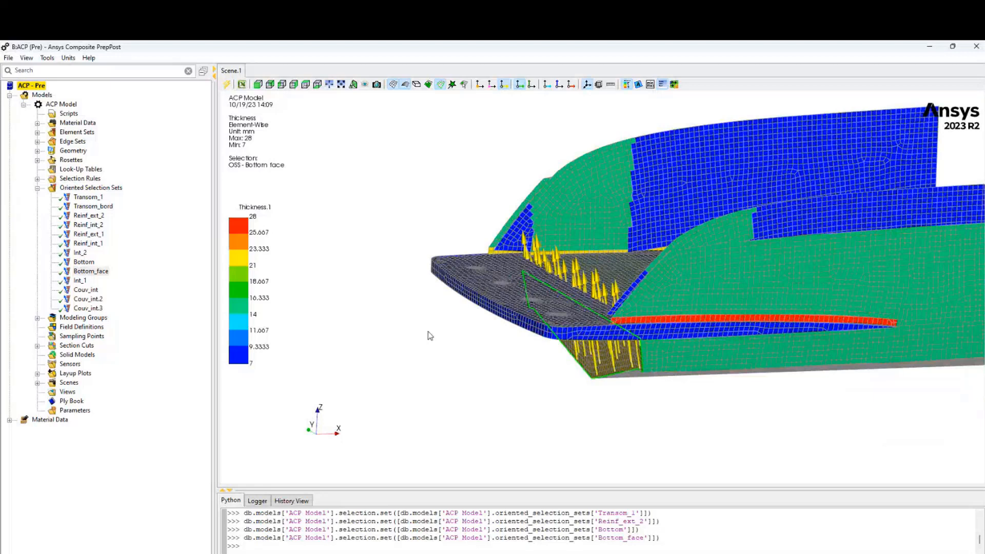
click(86, 271)
click(490, 85)
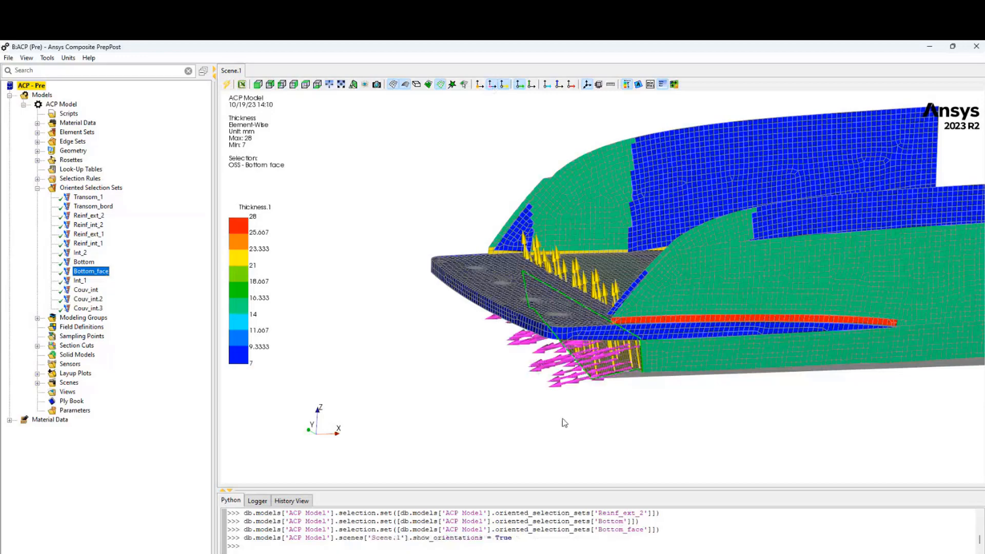
middle_drag(604, 427, 518, 366)
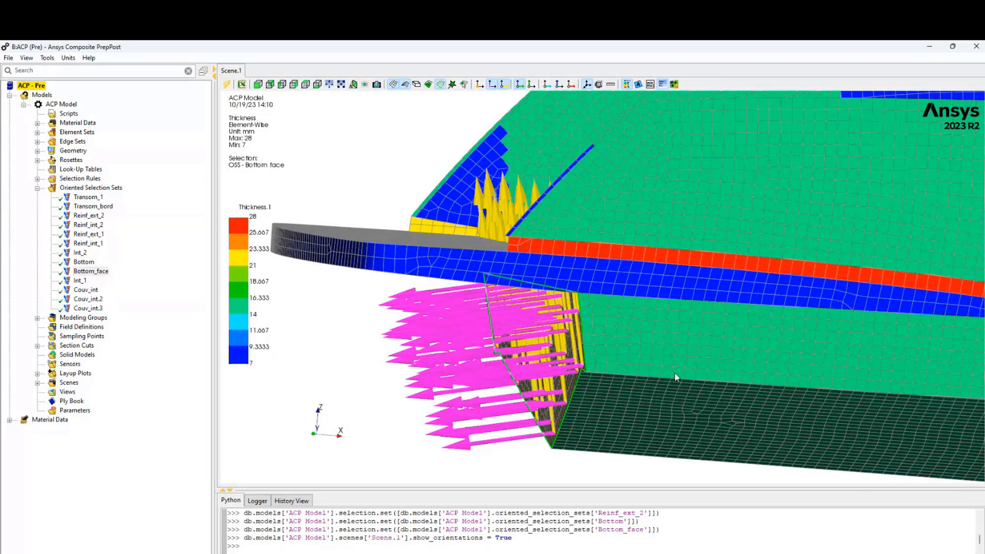
scroll(559, 256, down, 3)
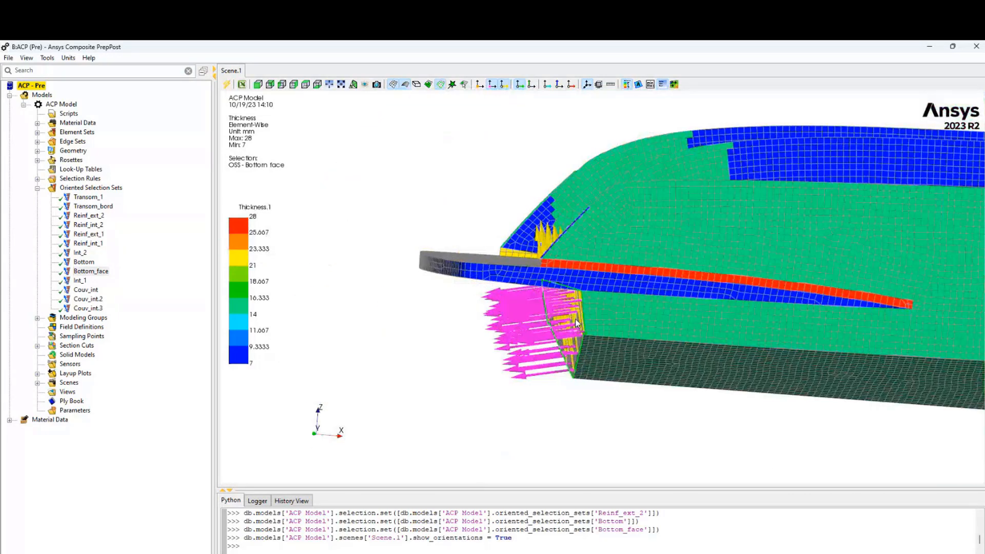
middle_drag(563, 299, 614, 343)
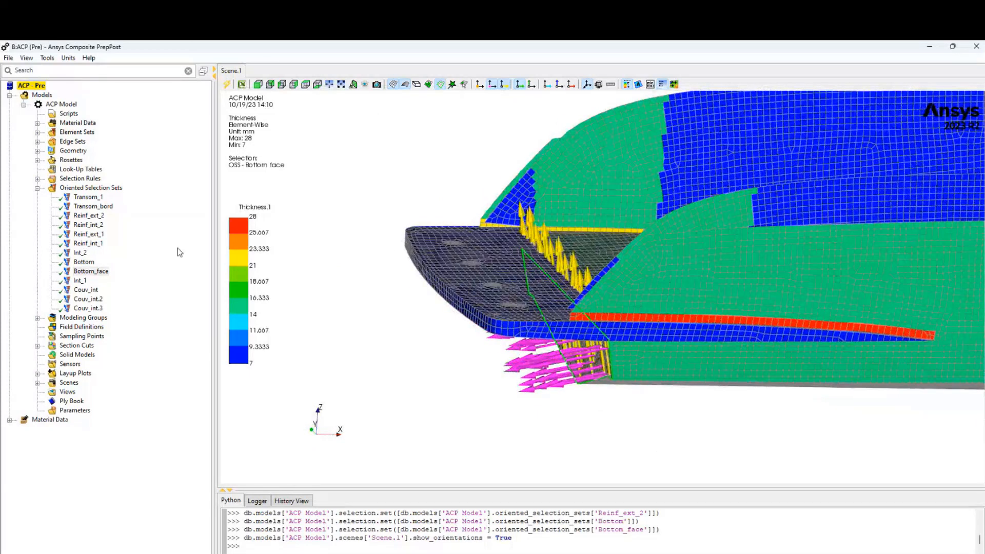
Highlight the Int_1 oriented selection set and examine its orientation and reference direction arrows up close along the inner side wall
click(80, 281)
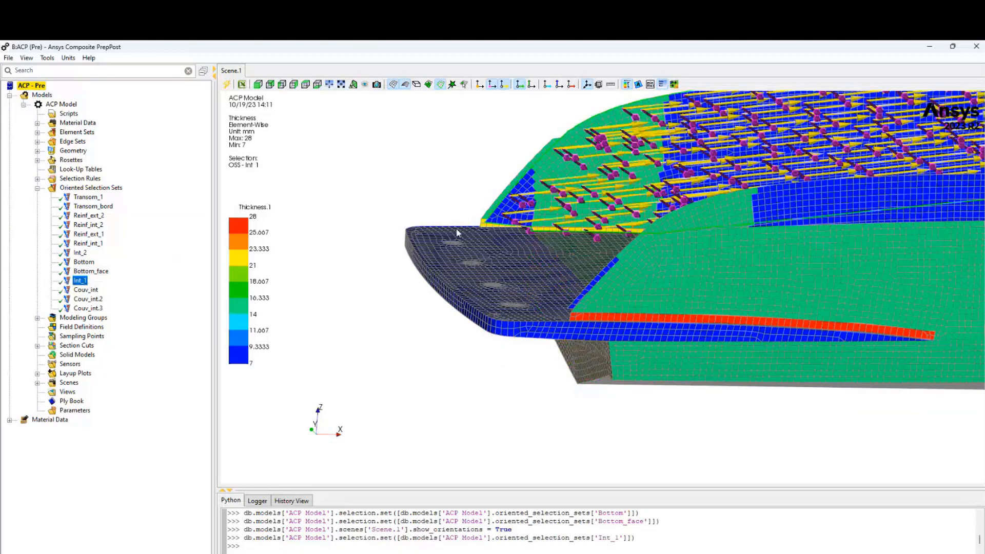
middle_drag(545, 229, 776, 266)
scroll(893, 302, up, 2)
scroll(775, 262, up, 6)
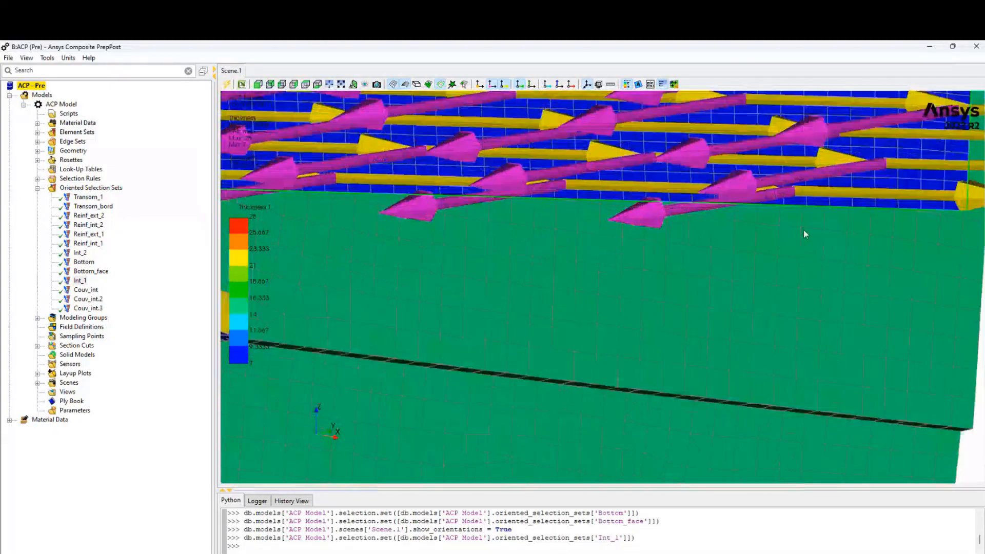
scroll(614, 237, down, 5)
ctrl+middle_drag(683, 240, 757, 248)
scroll(757, 249, down, 8)
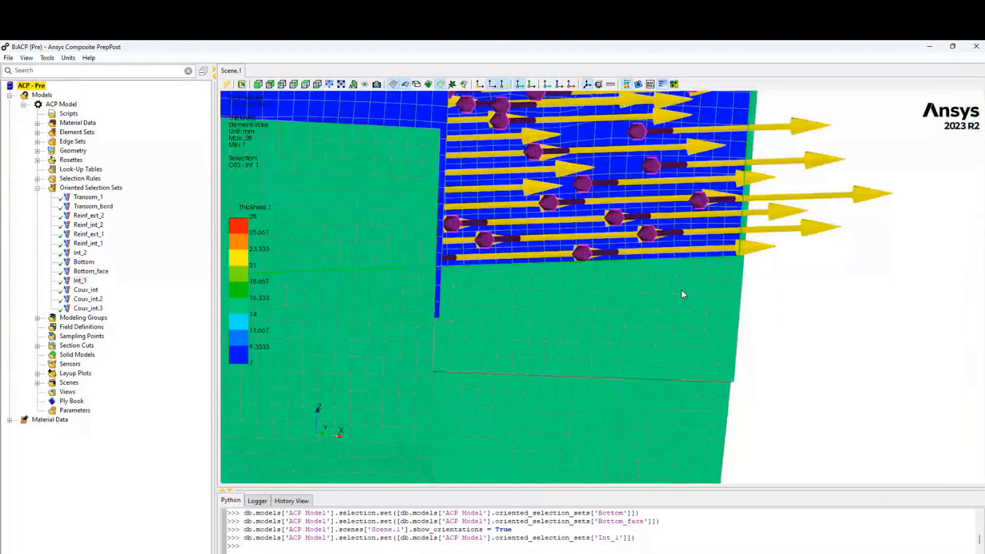
Compare the Int_1 arrow directions over the whole inner side wall, ending with the complete stern in view
scroll(682, 291, down, 2)
scroll(498, 240, up, 6)
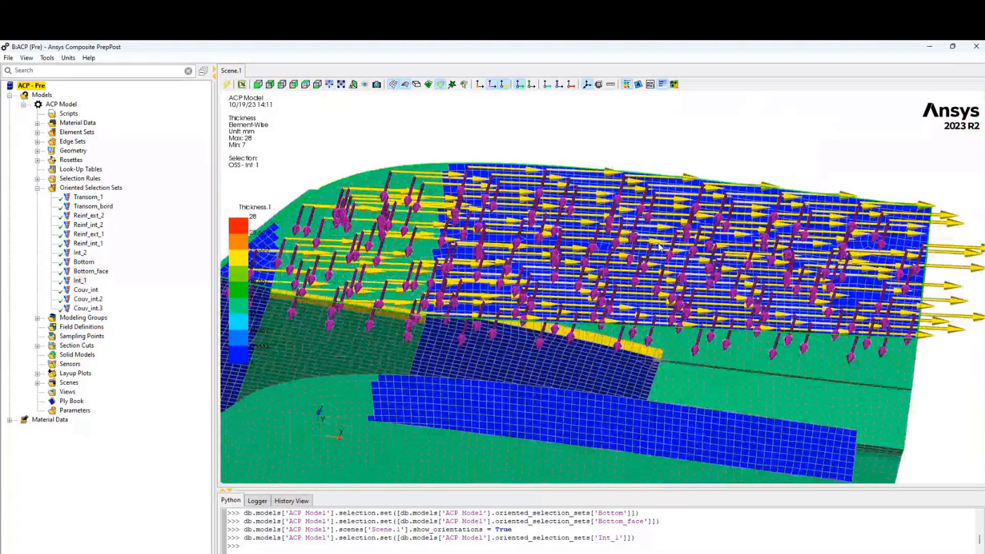
middle_drag(538, 245, 662, 244)
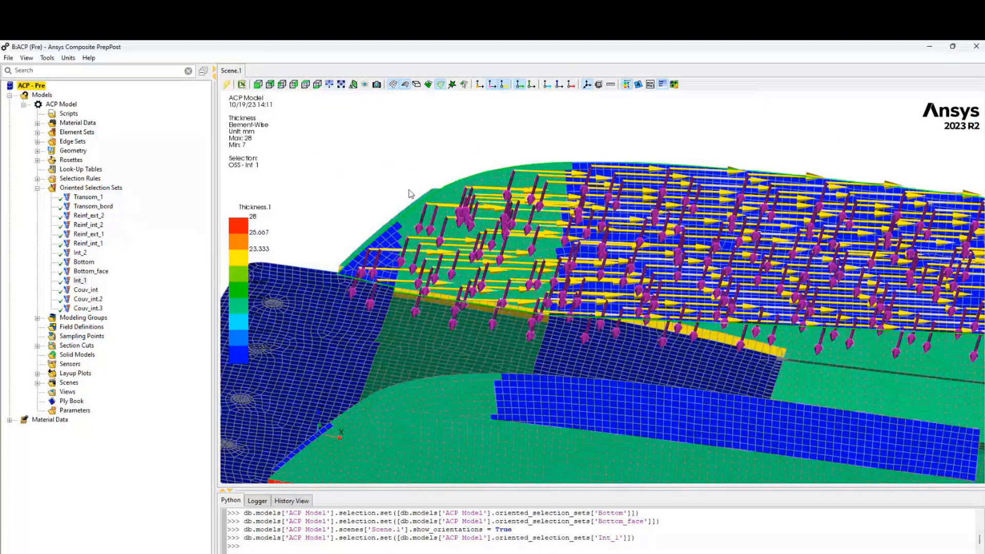
drag(426, 212, 588, 196)
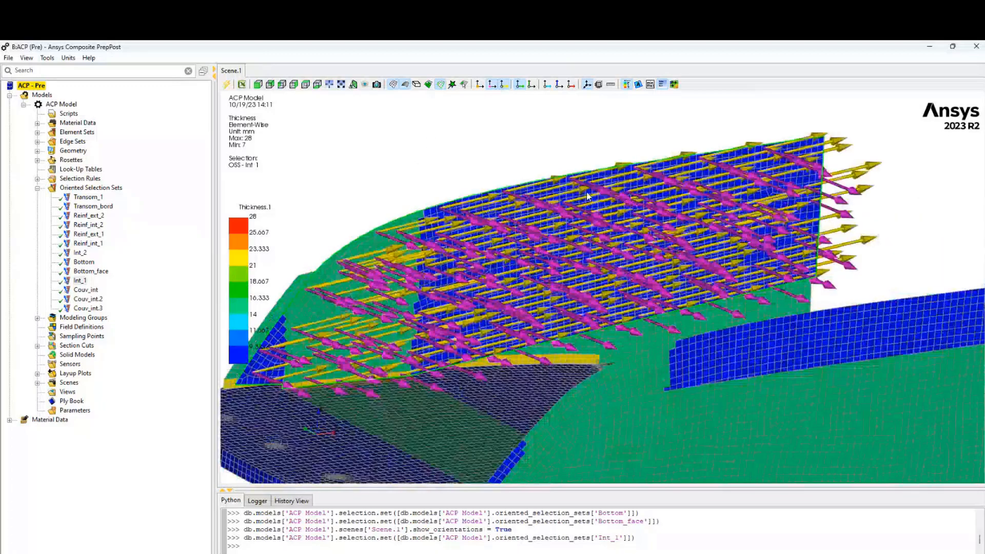
scroll(587, 195, down, 5)
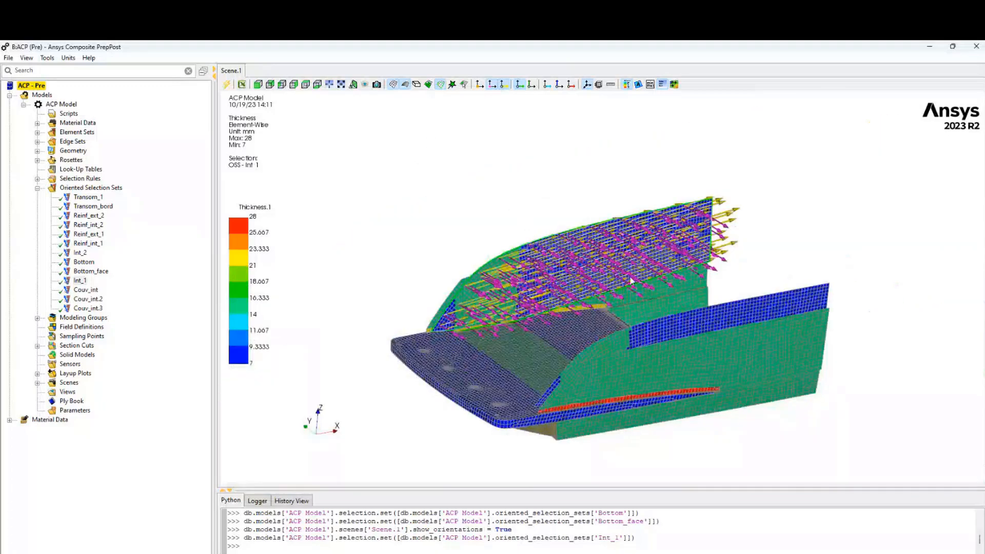
middle_drag(630, 278, 584, 216)
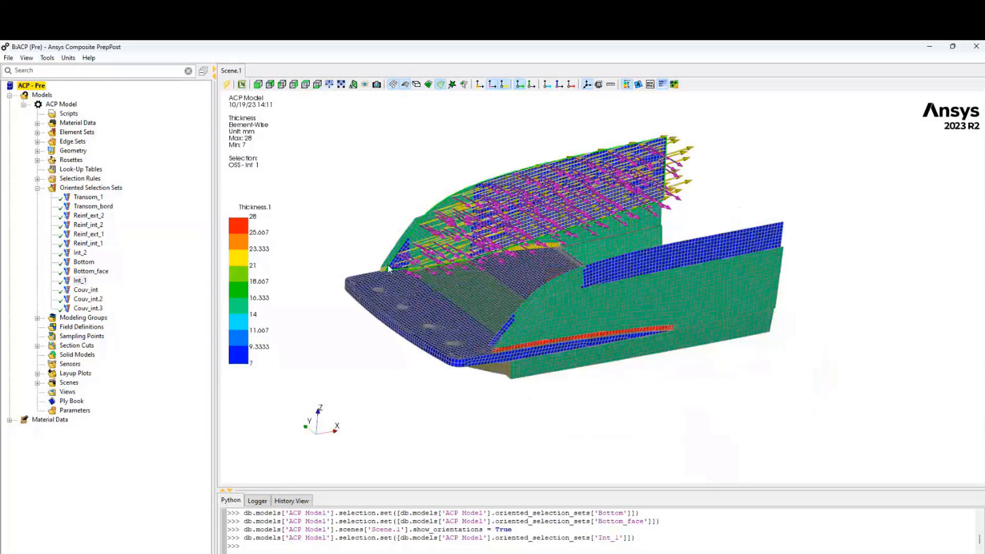
Collapse the oriented selection sets and list the model's modeling groups
click(37, 188)
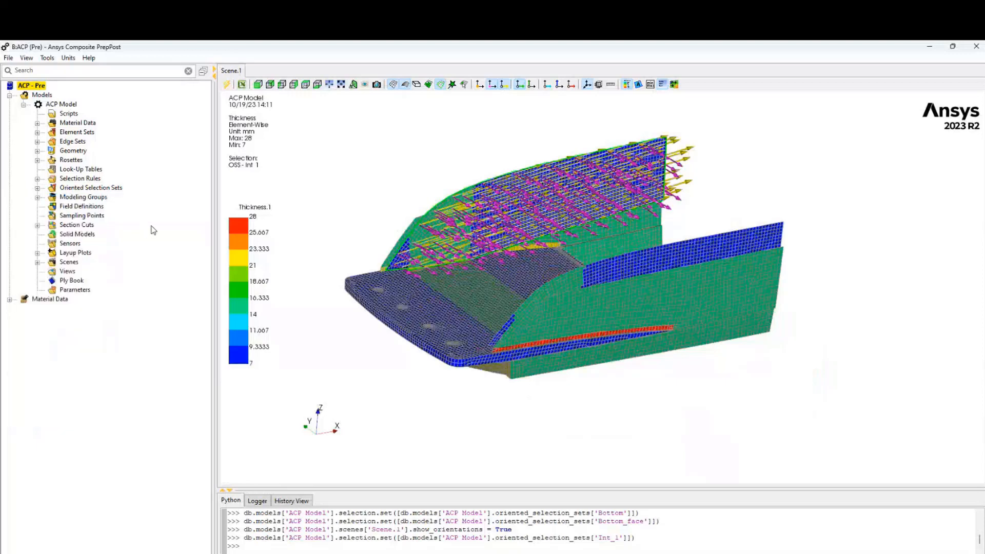
click(37, 197)
click(82, 197)
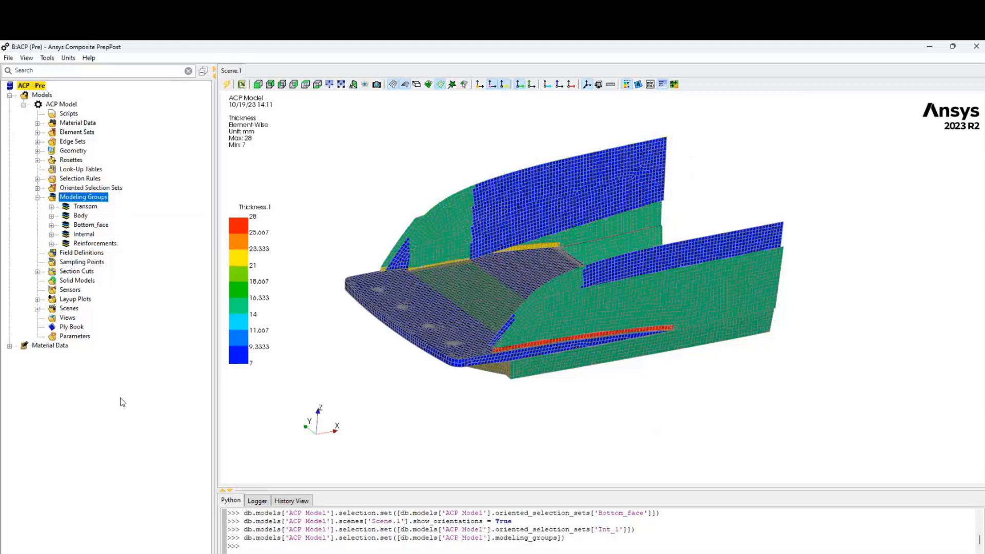
Expand the Transom modeling group down to its analysis plies, highlighting ModelingPly.1 and its production ply P1__ModelingPly.1 on the mesh
click(51, 207)
click(86, 207)
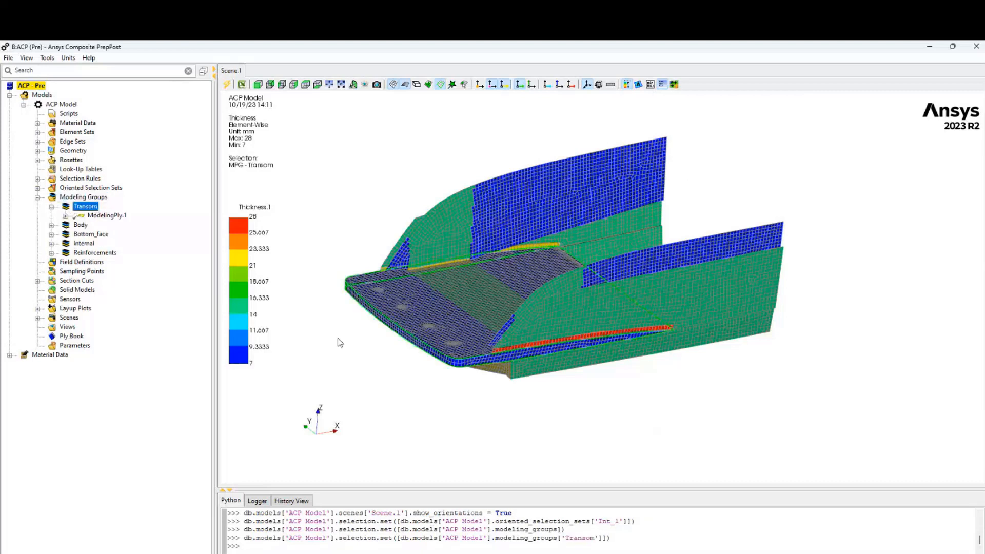
click(66, 216)
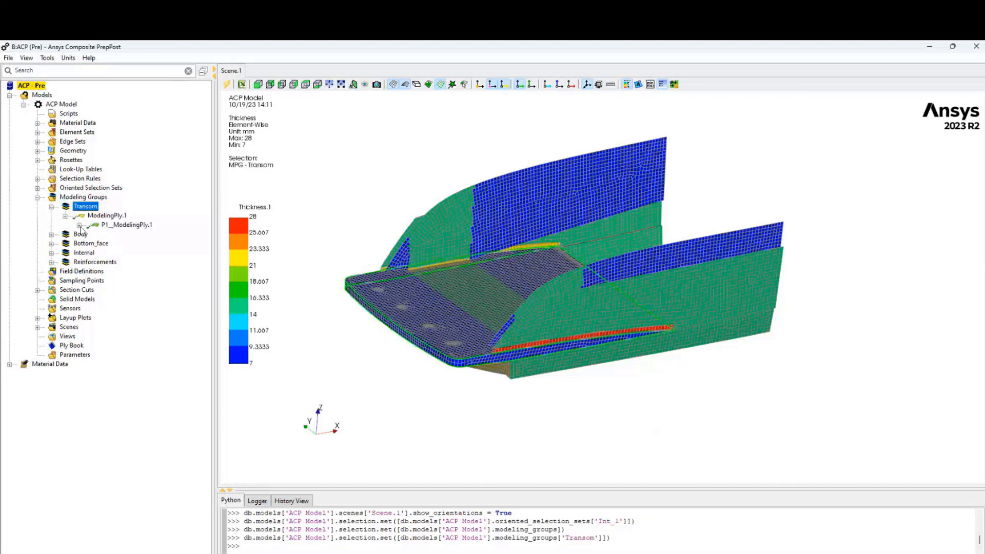
click(119, 216)
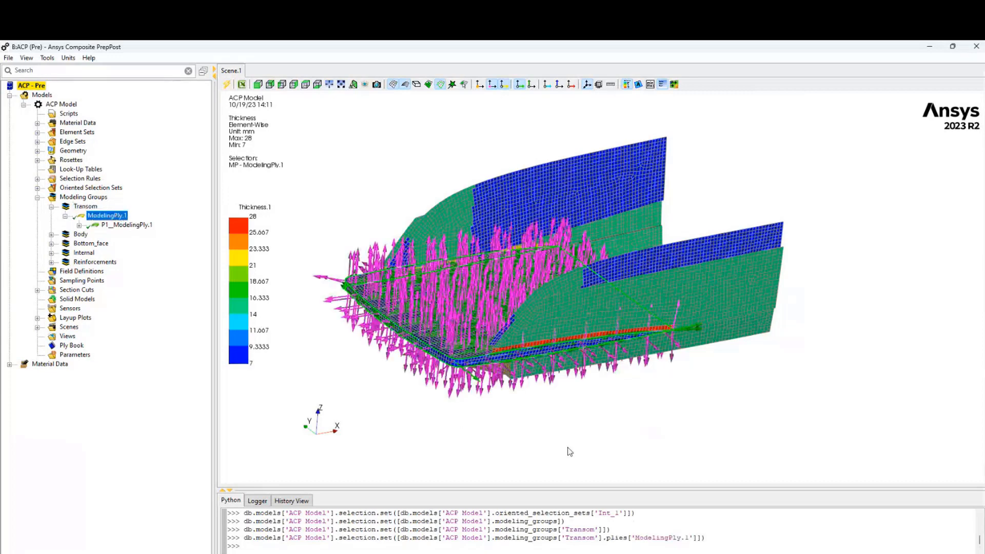
drag(567, 448, 618, 439)
click(78, 226)
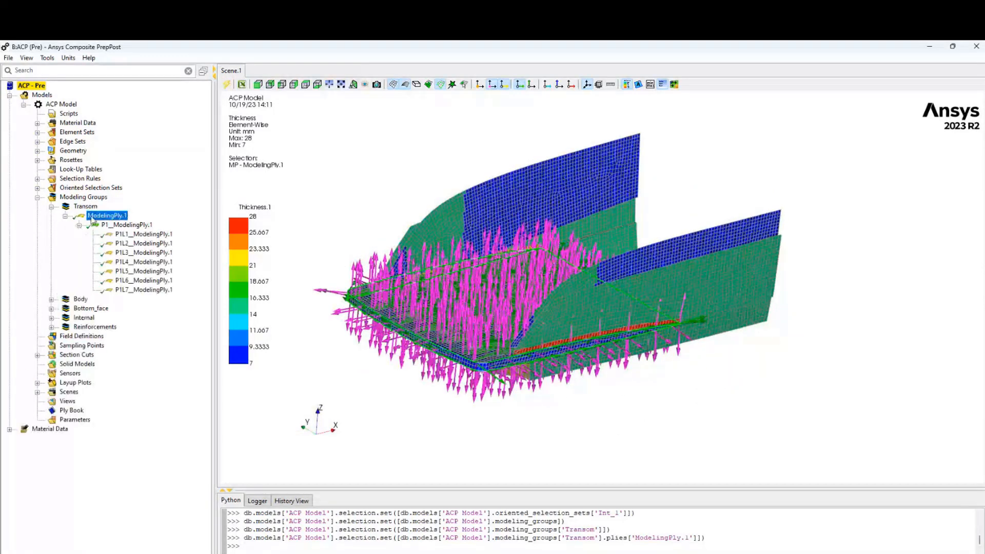
click(122, 226)
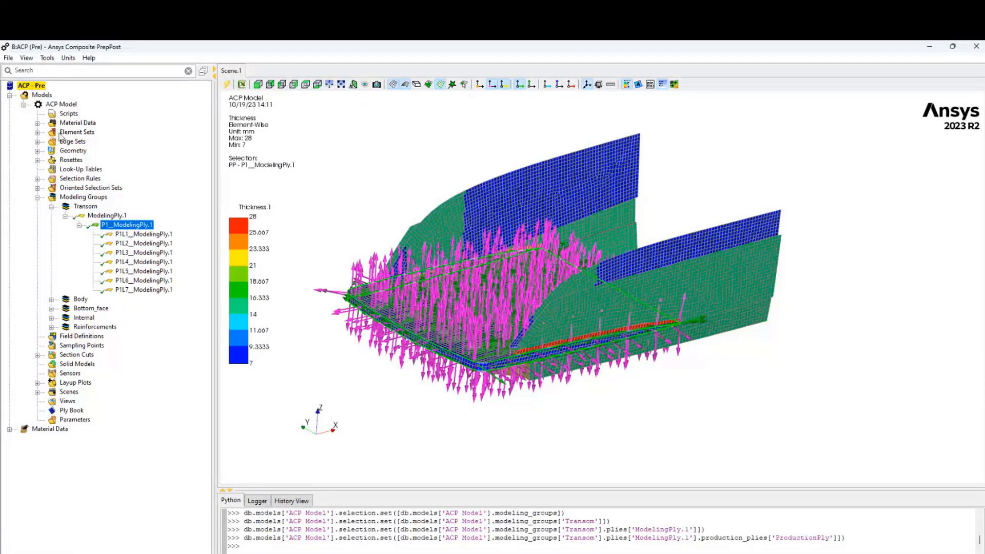
Locate Stackup.1 in the model's material data and check the properties of the production ply P1__ModelingPly.1 against it
click(37, 123)
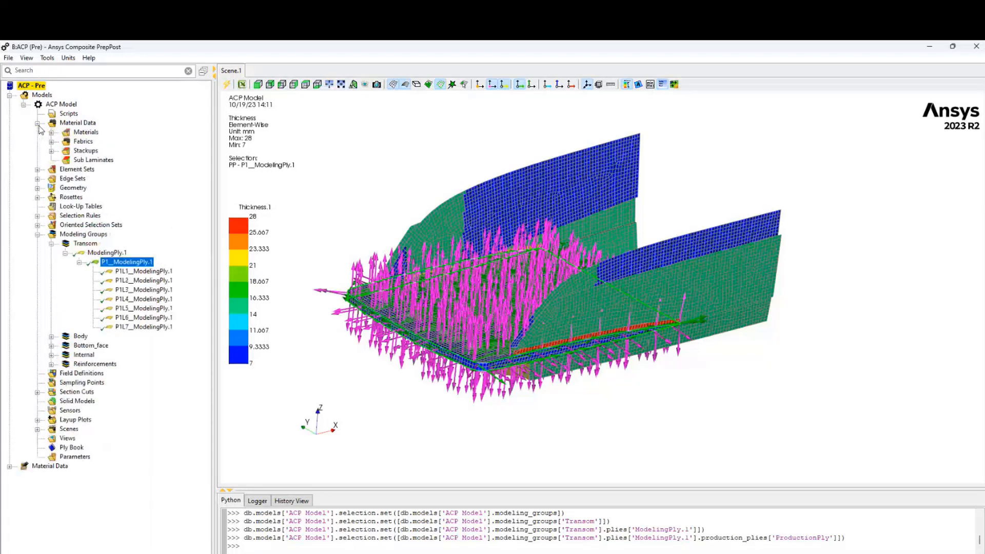
click(52, 150)
click(100, 162)
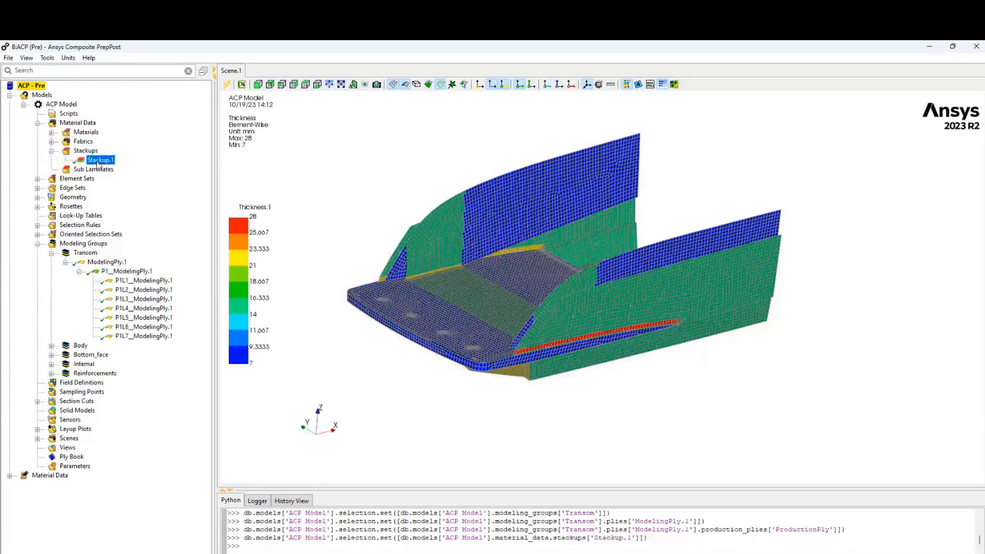
click(129, 272)
double_click(129, 272)
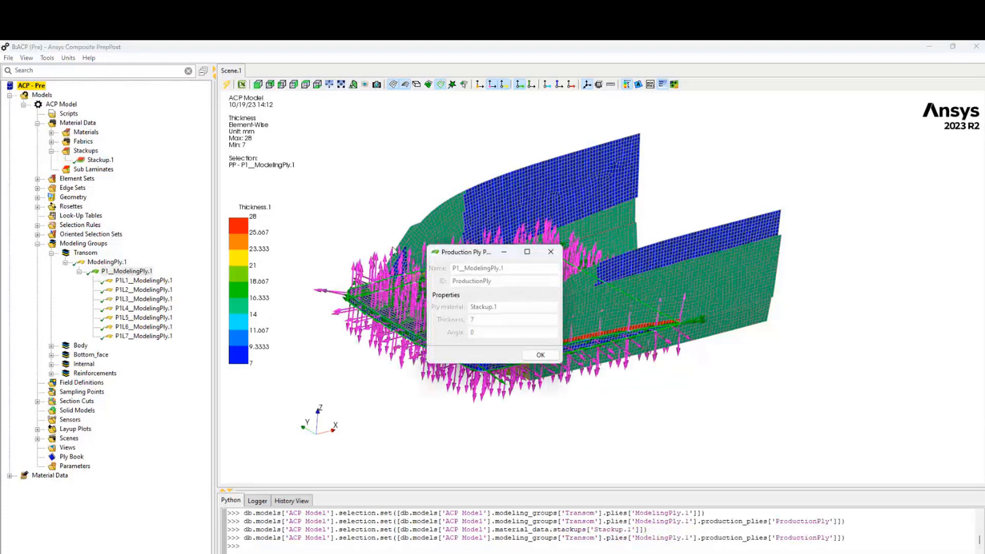
click(550, 252)
Review the Transom ModelingPly.1 properties, including its ply material and number of layers, and close them without changes
double_click(109, 262)
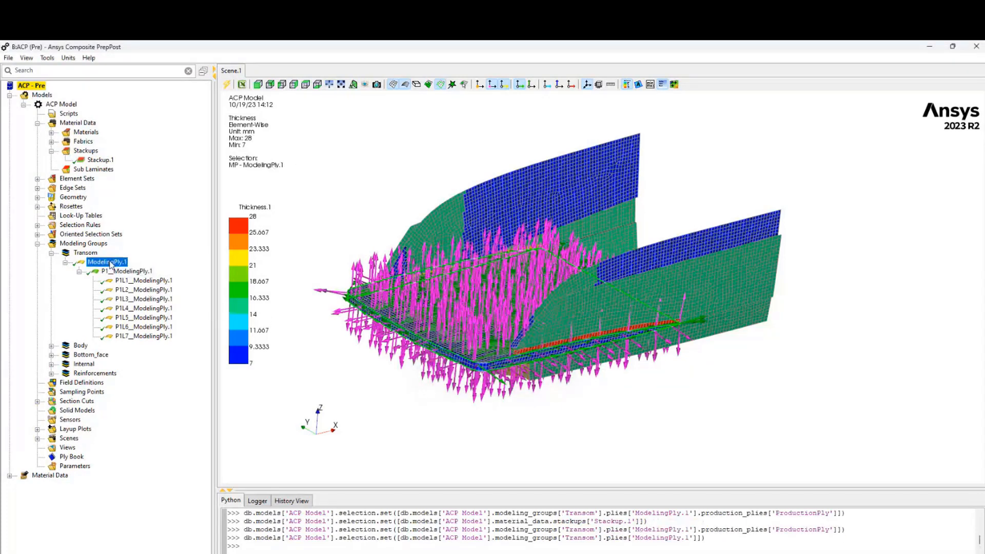
drag(464, 188, 389, 179)
click(416, 258)
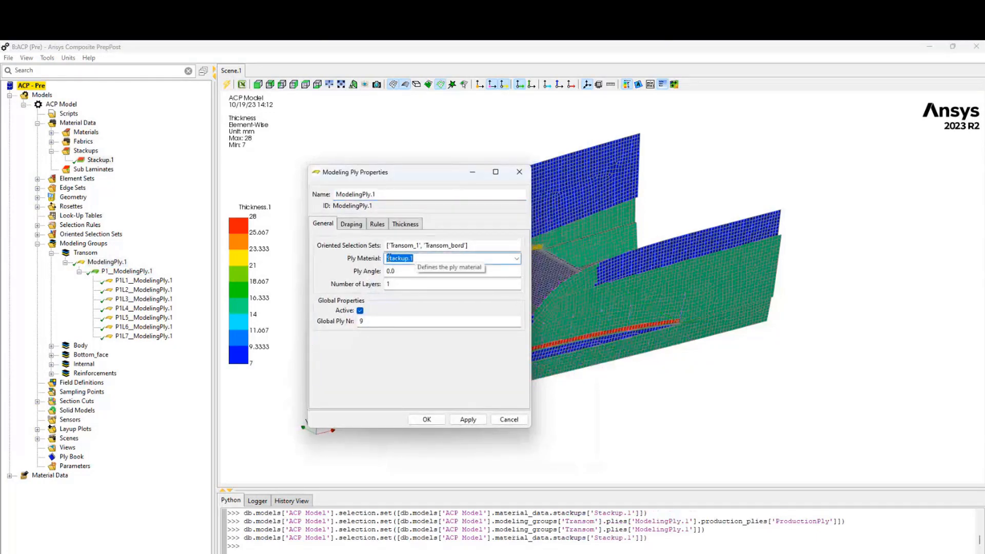
click(409, 285)
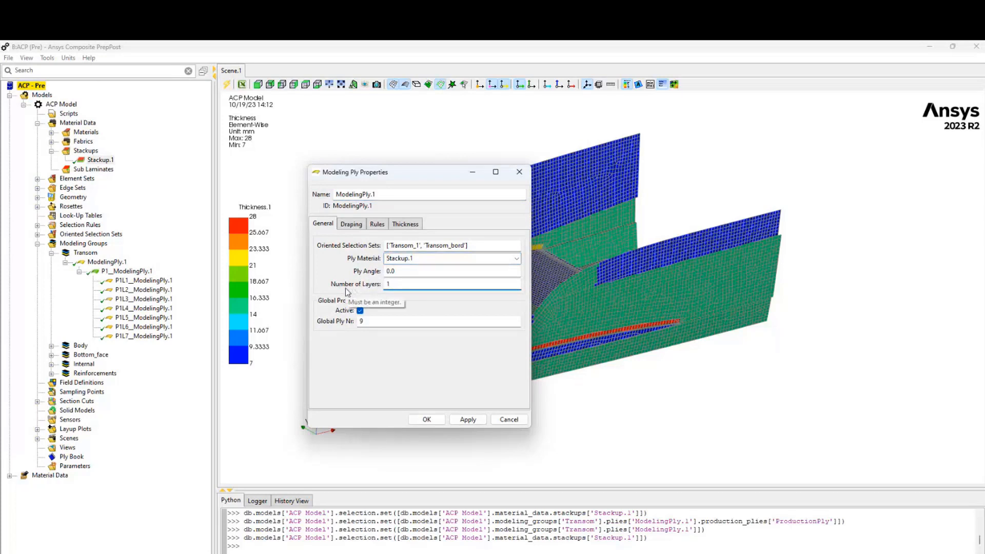
drag(394, 176, 366, 168)
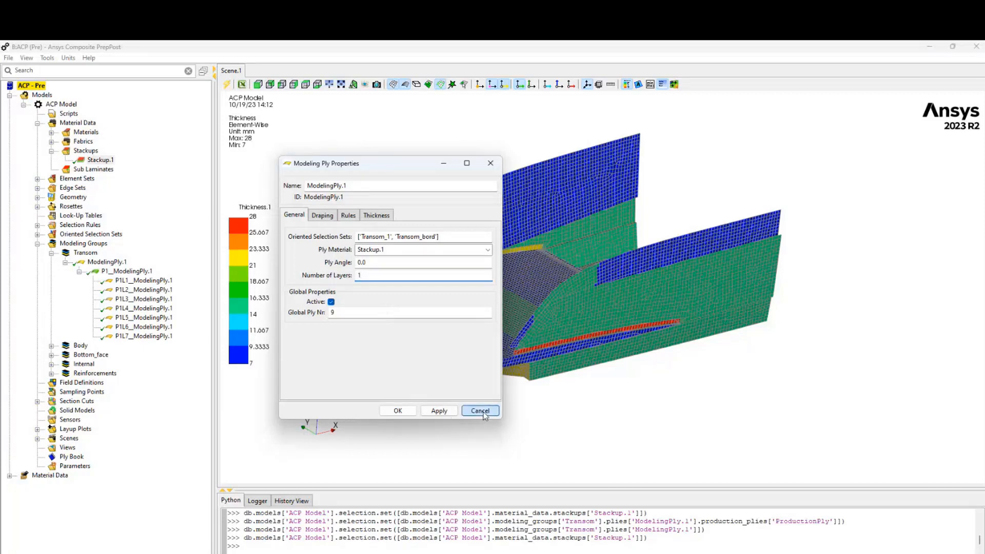
click(481, 411)
Highlight the first analysis ply, P1L1__ModelingPly.1, on the mesh and collapse the Transom modeling group
click(130, 282)
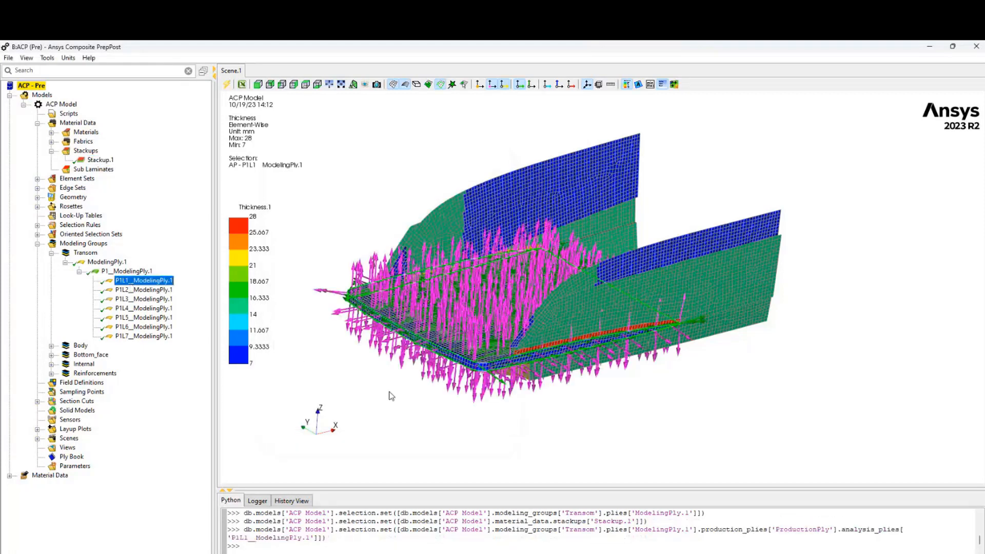
click(65, 262)
click(52, 253)
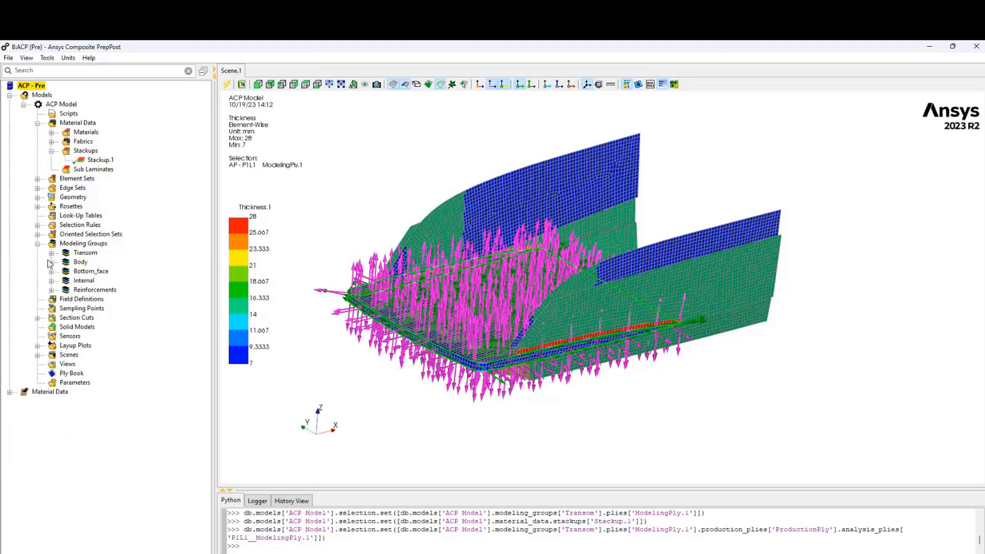
Expand the Body modeling group and review ModelingPly.2's selection set, material and number of layers alongside its arrows on the hull
click(52, 262)
click(65, 271)
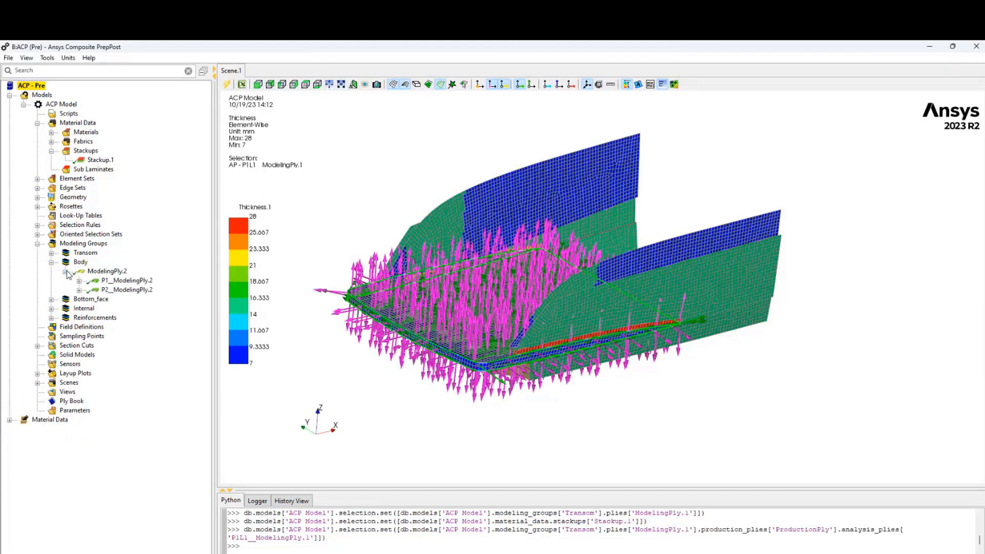
double_click(106, 272)
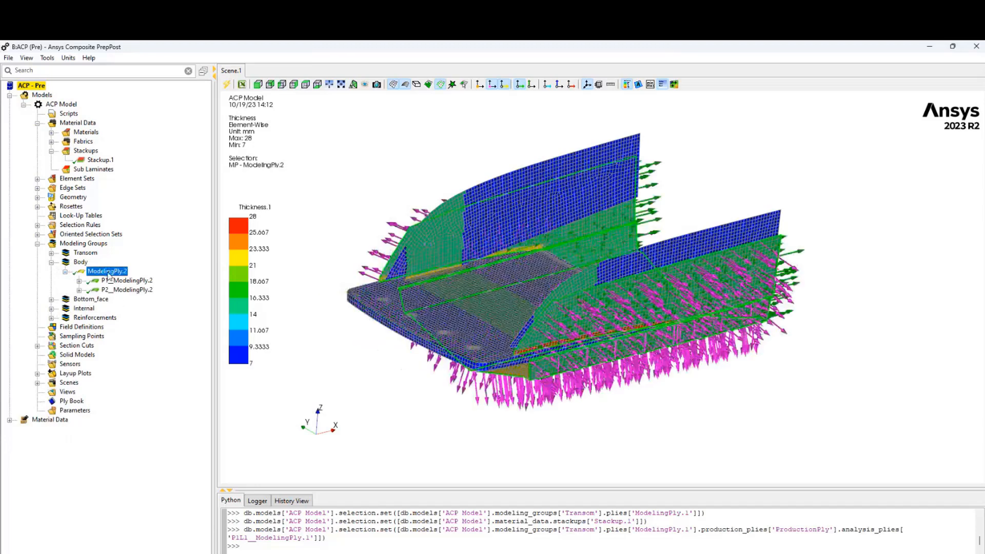
double_click(473, 291)
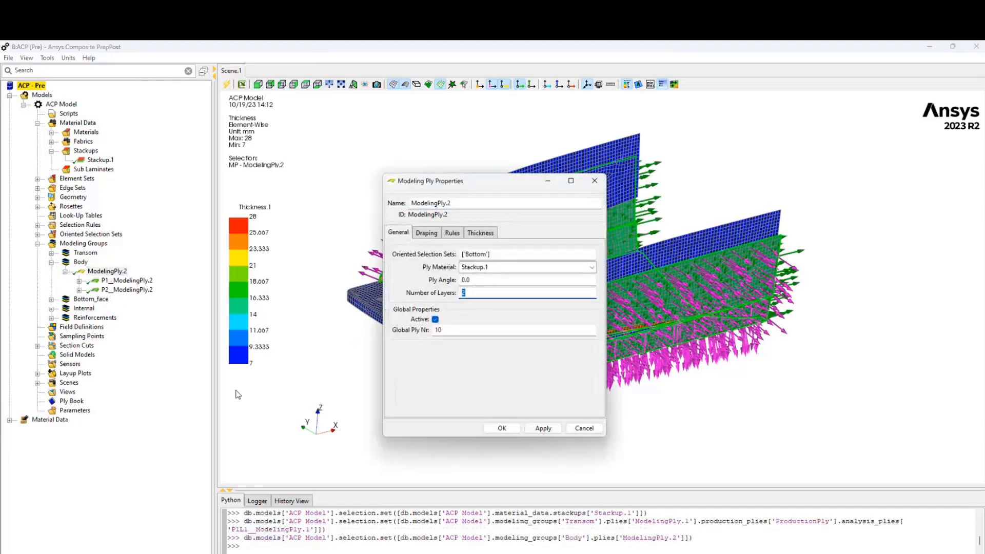
drag(446, 187, 236, 157)
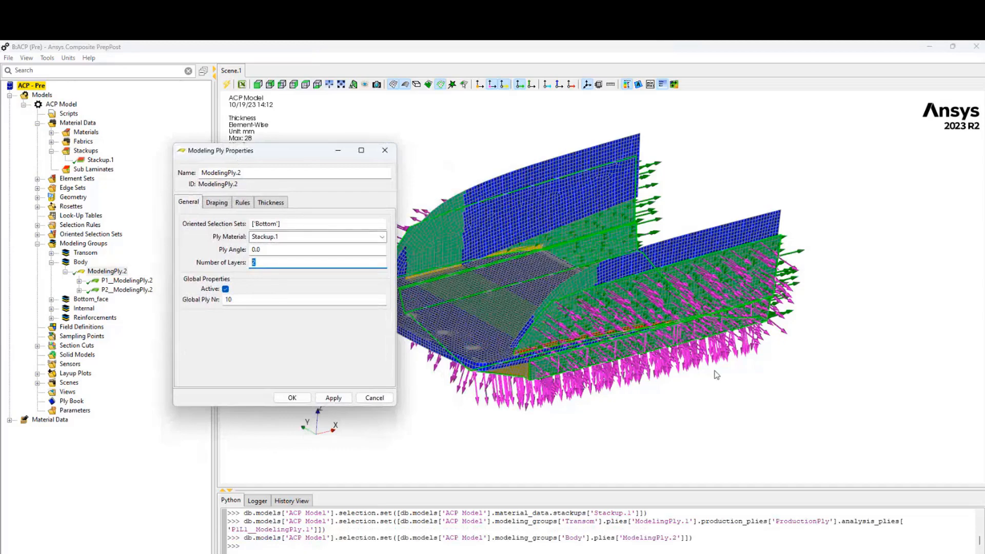
middle_drag(713, 371, 554, 282)
drag(273, 157, 353, 163)
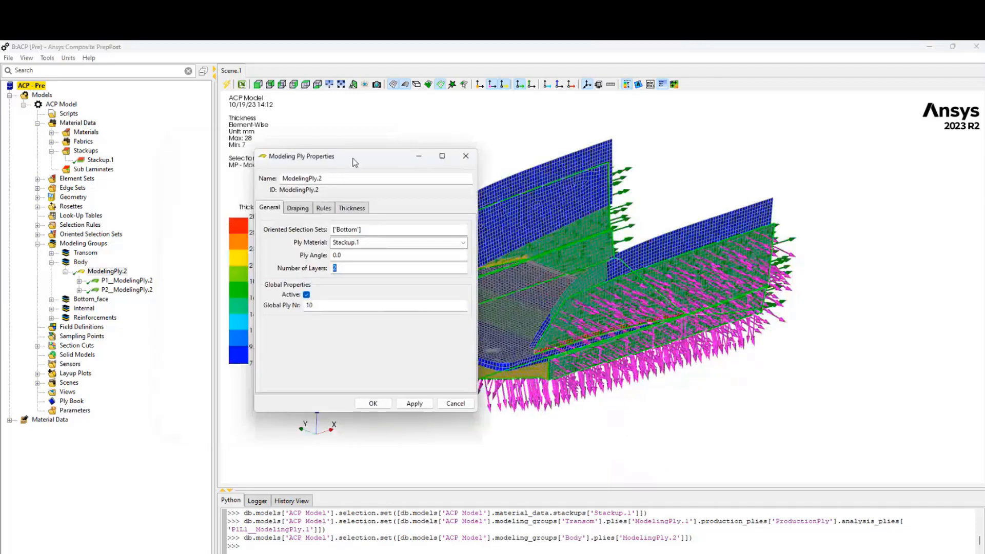
click(465, 157)
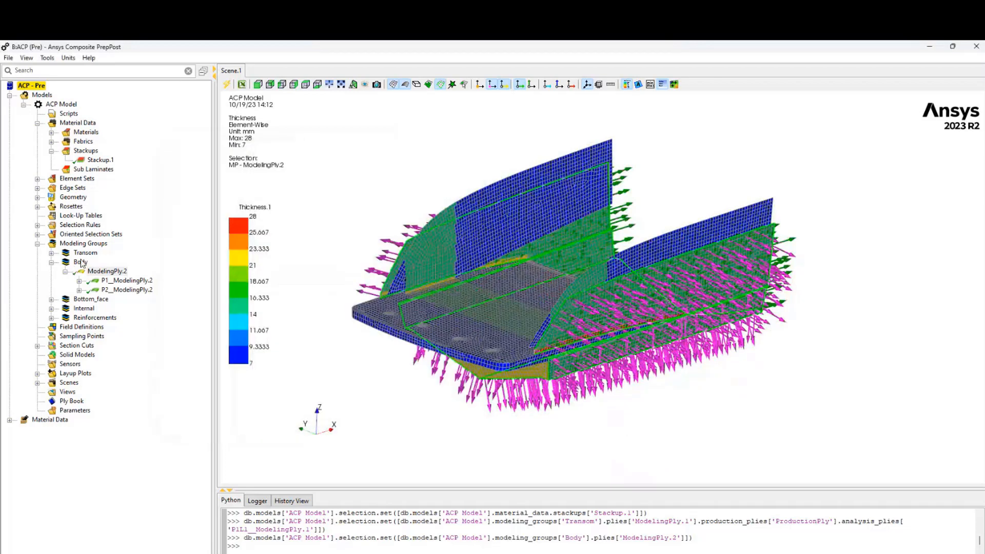
Expand both production plies of ModelingPly.2 to list their analysis plies, inspect the hull and clear the selection
click(80, 281)
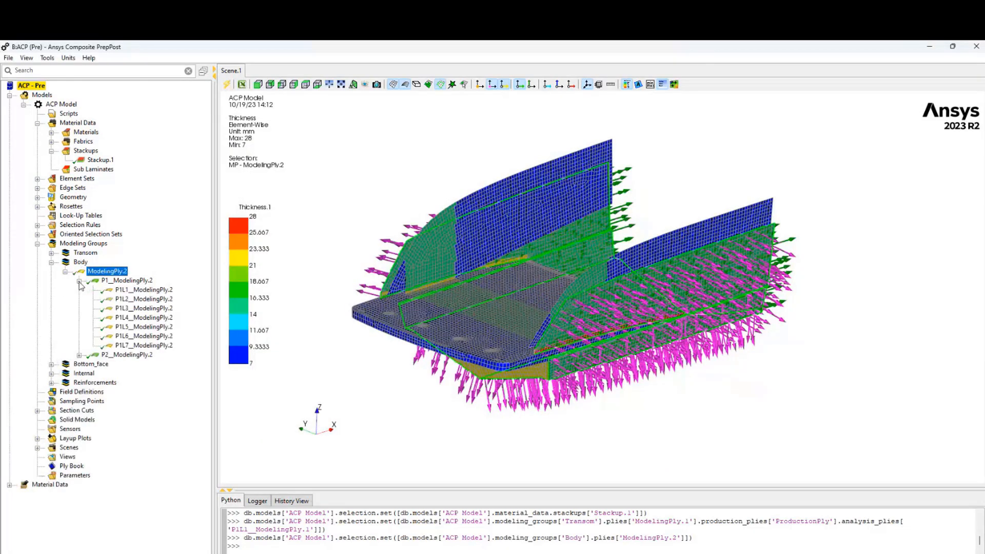
click(79, 355)
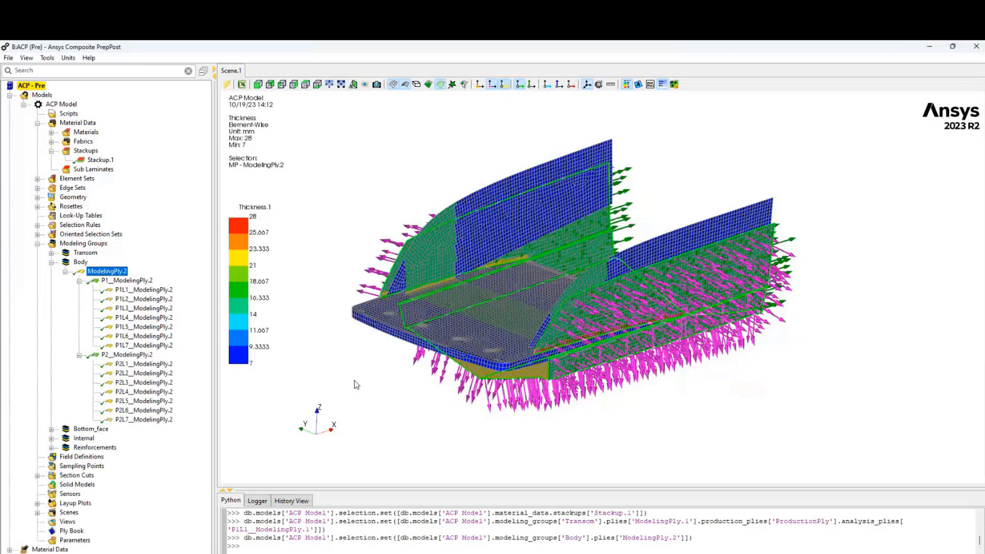
drag(564, 415, 371, 334)
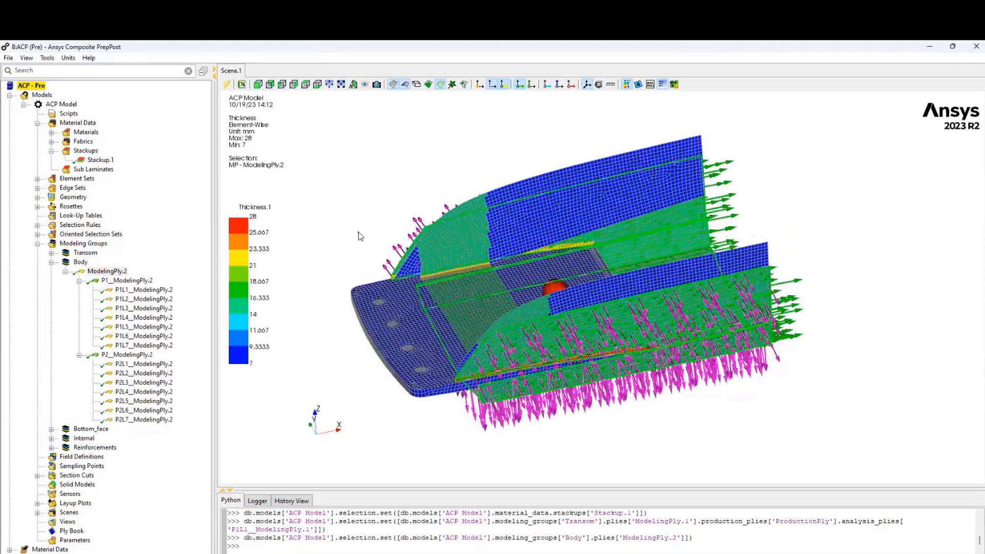
click(358, 231)
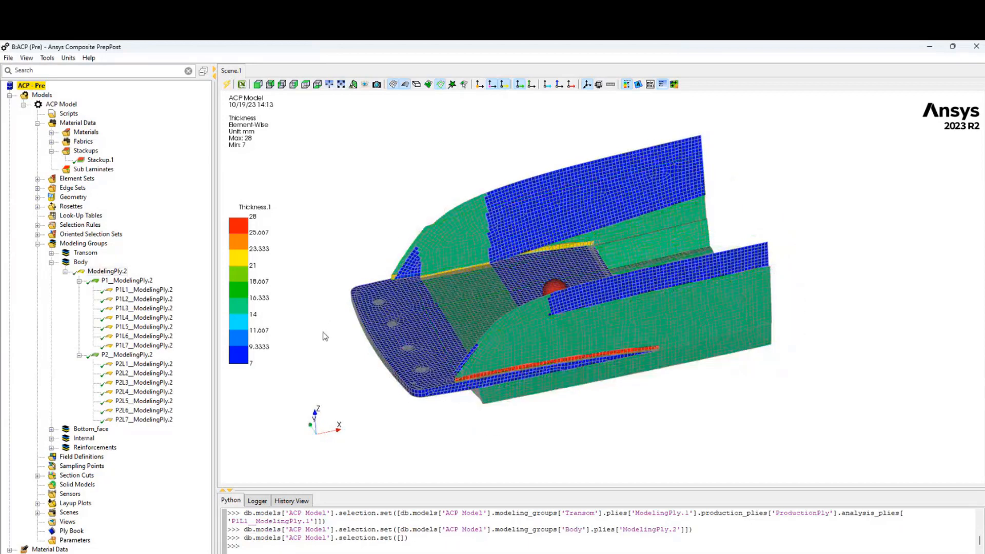
Highlight the analysis ply P1L1__ModelingPly.2 on the hull and hide the orientation arrows so only its direction arrows remain
click(148, 291)
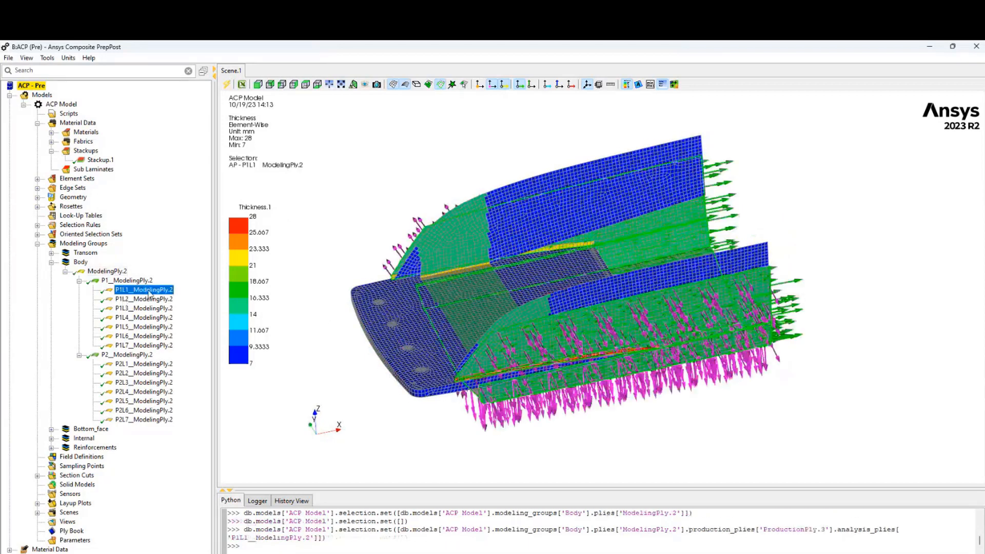
click(504, 84)
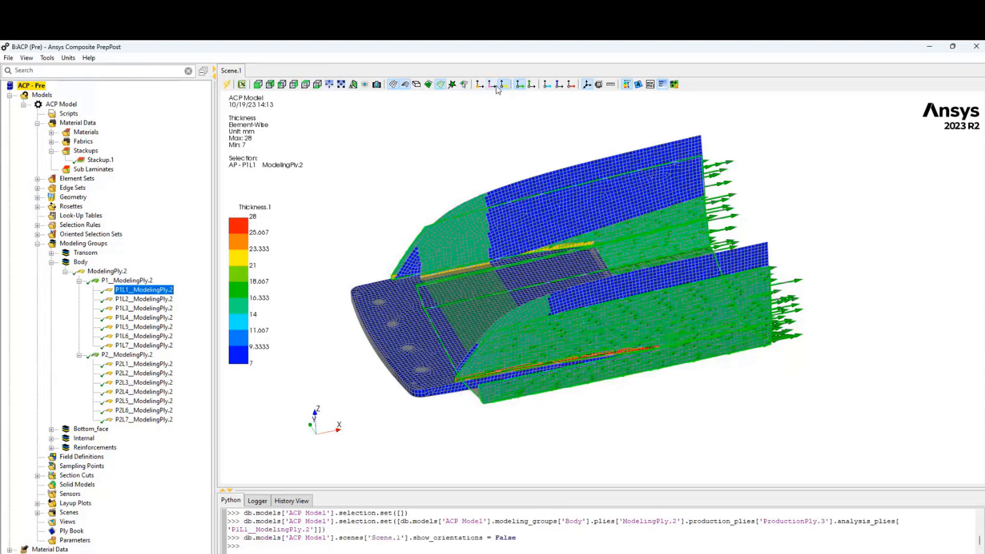
middle_drag(824, 279, 782, 276)
scroll(639, 340, up, 2)
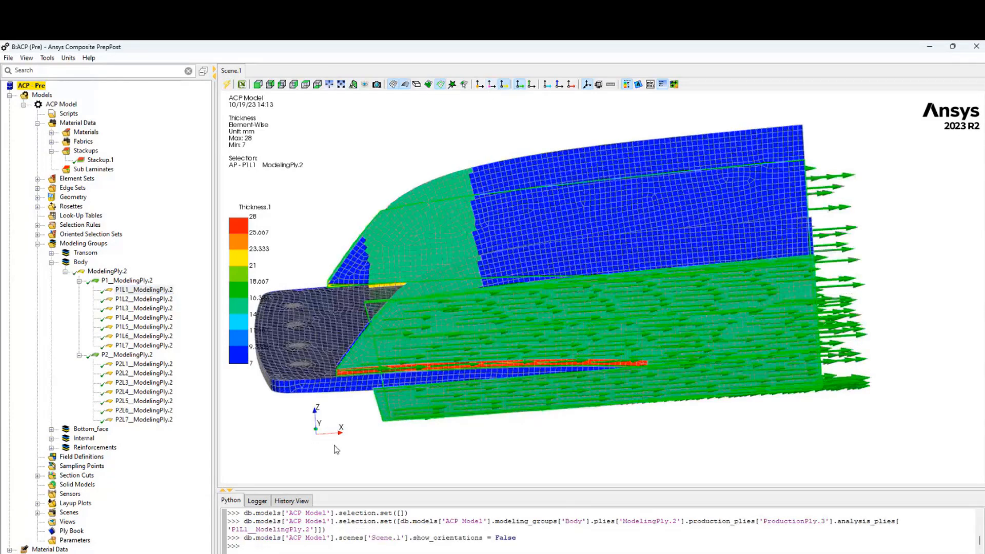
middle_drag(392, 432, 304, 425)
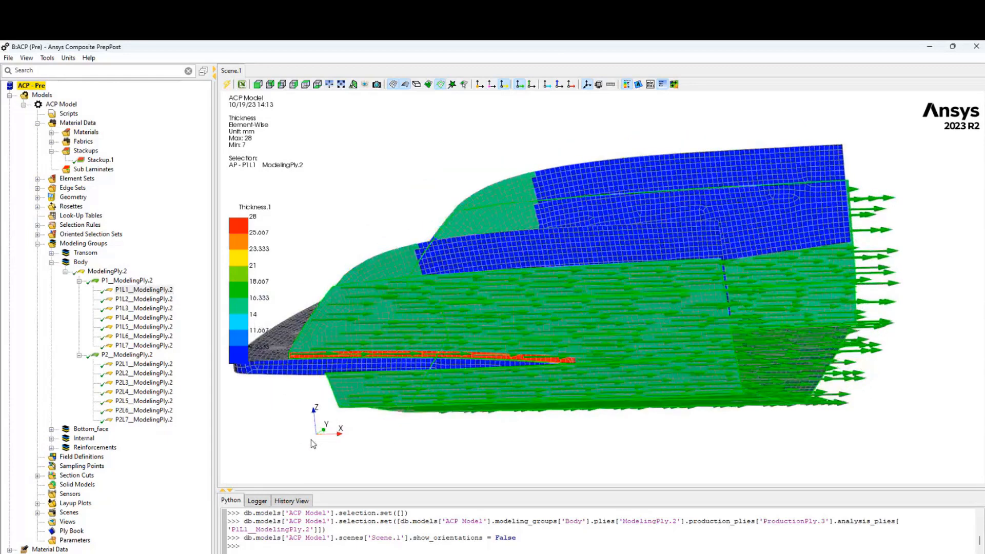
Show the stern in a straight side view and examine the P1L1__ModelingPly.2 direction arrows up close on the hull side
click(314, 441)
click(294, 85)
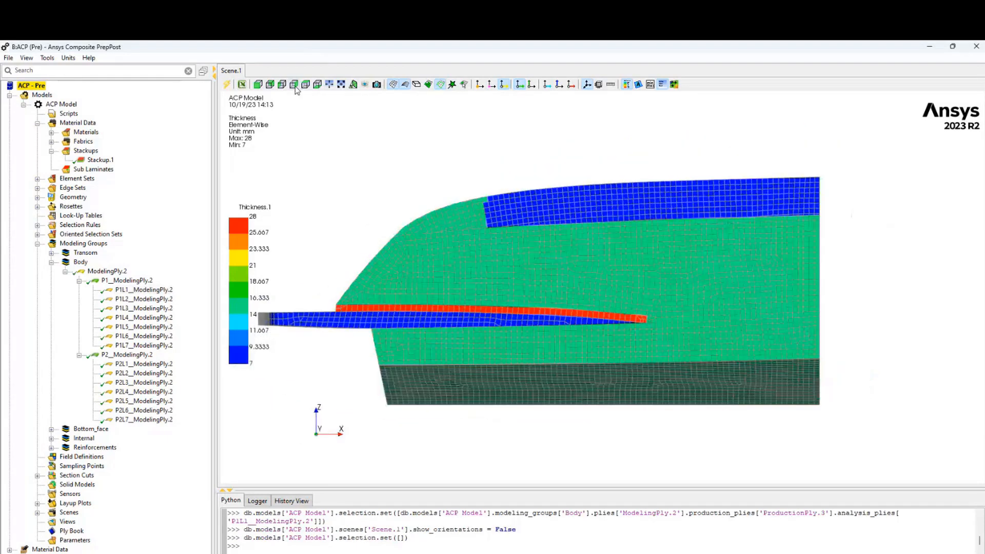
click(149, 290)
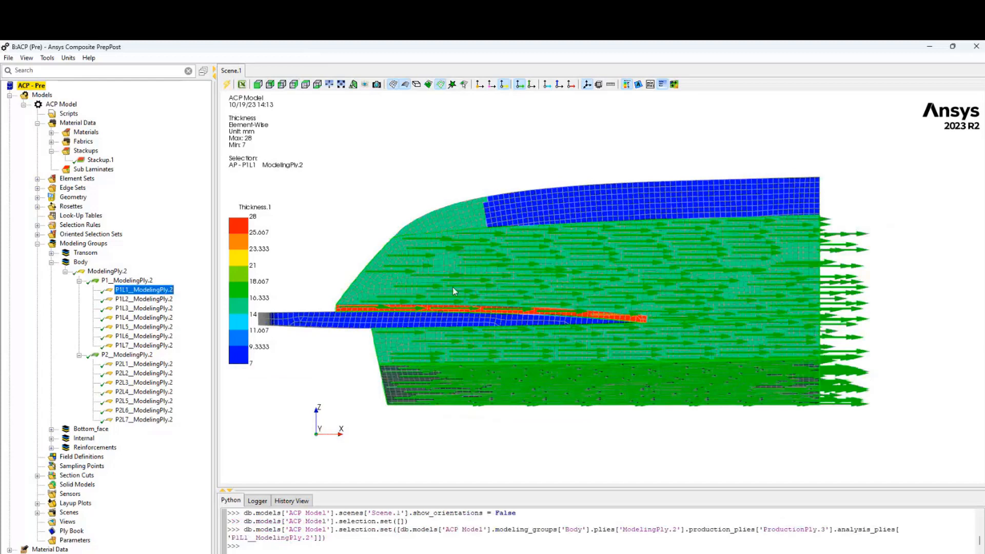
scroll(452, 288, up, 2)
scroll(361, 297, up, 2)
scroll(602, 214, up, 3)
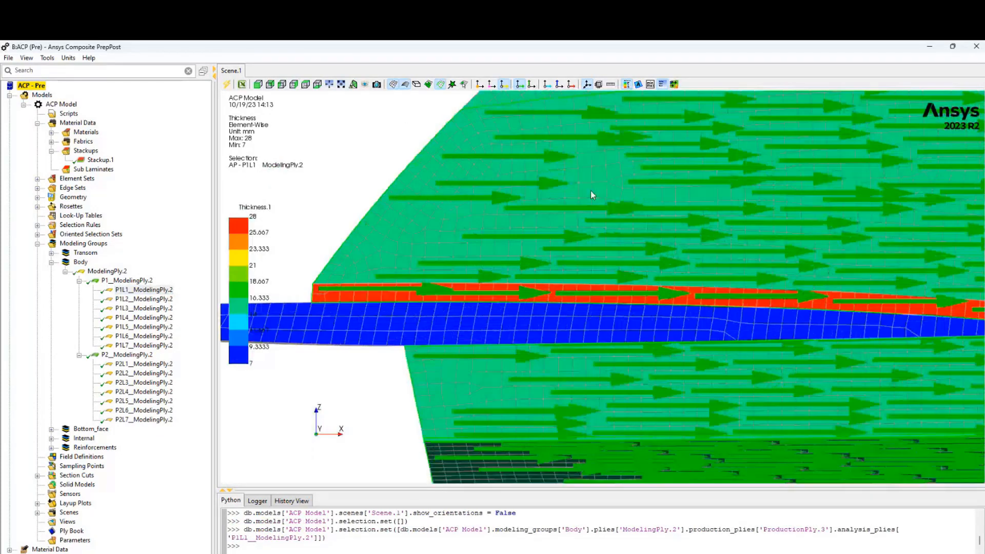
middle_drag(588, 189, 579, 247)
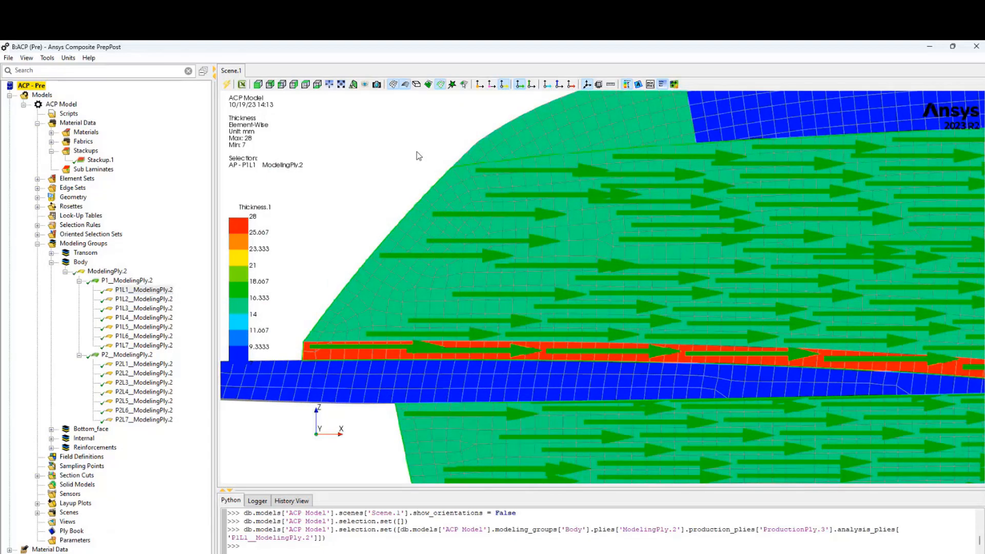
Compare the fiber directions of the Body group's analysis plies from P1L1__ModelingPly.2 through P1L7__ModelingPly.2 one by one
click(152, 290)
click(152, 299)
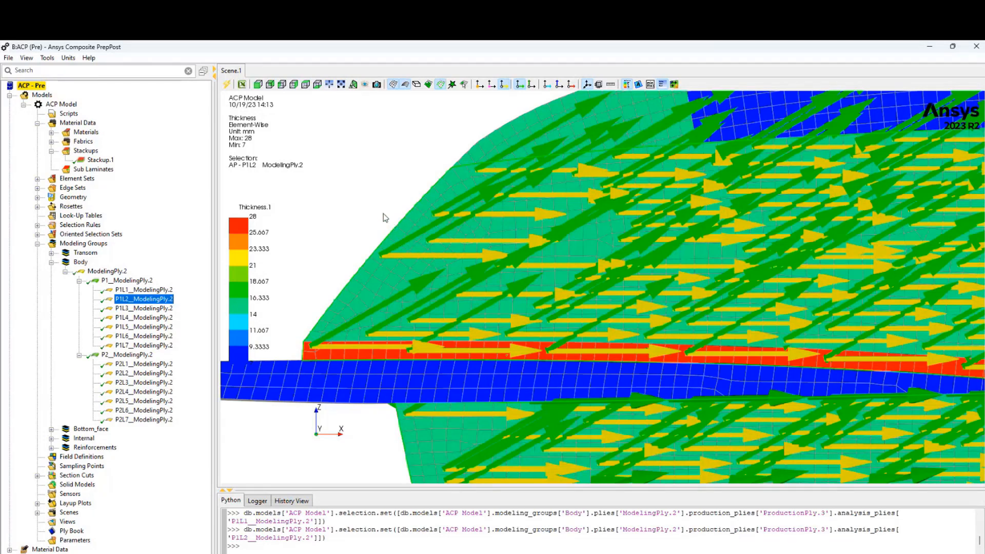
click(158, 309)
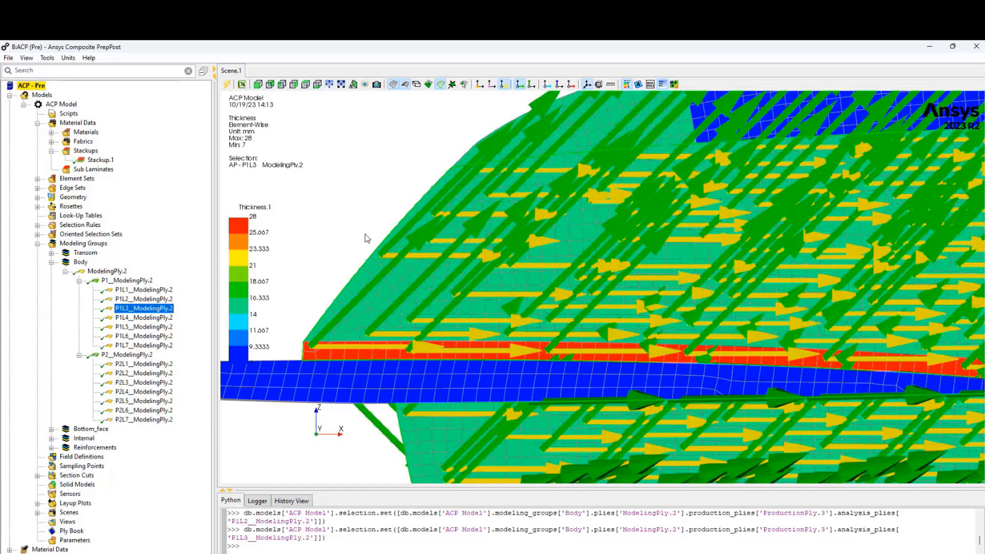
click(158, 318)
click(145, 327)
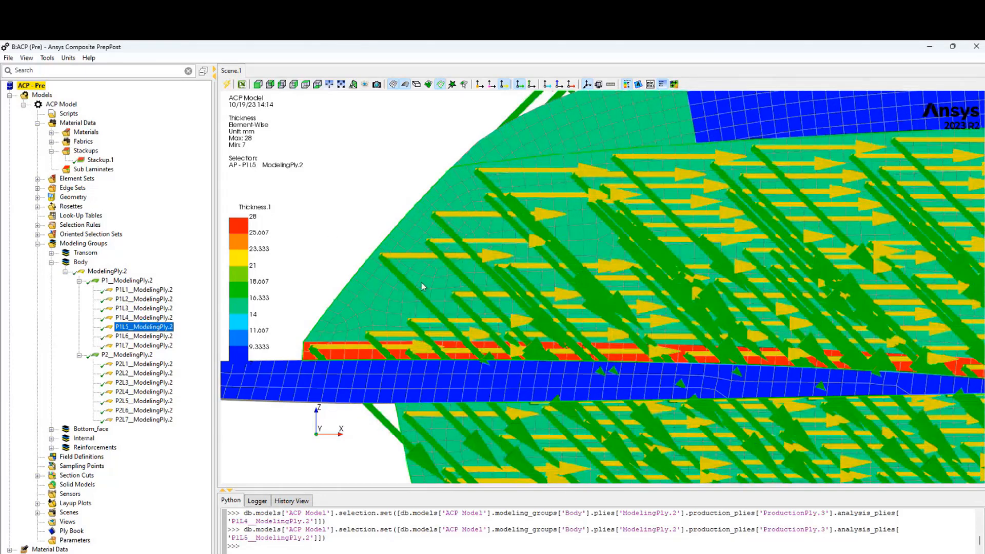
click(141, 337)
click(137, 346)
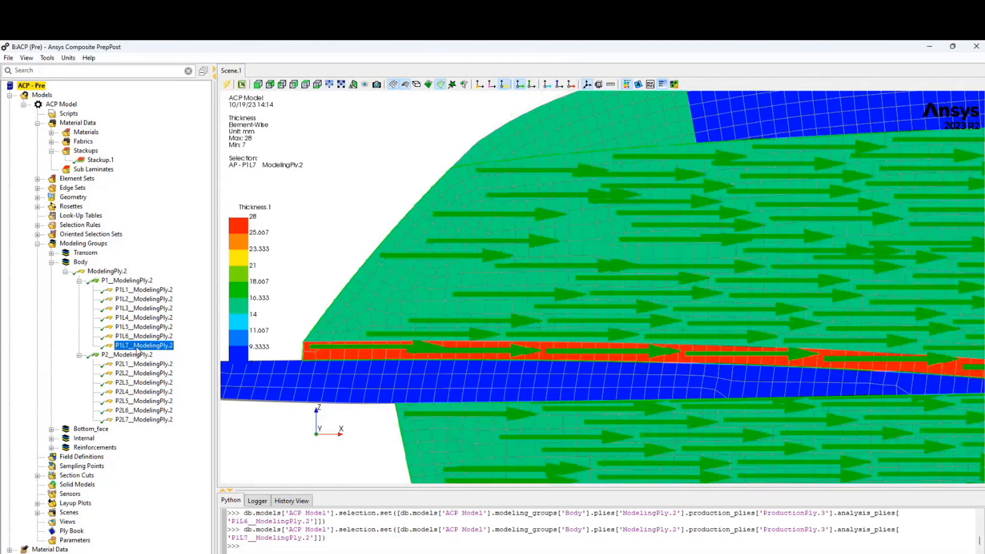
Run through the analysis plies of P1__ModelingPly.2 a second time, from the first layer to P1L7__ModelingPly.2
click(143, 291)
click(147, 308)
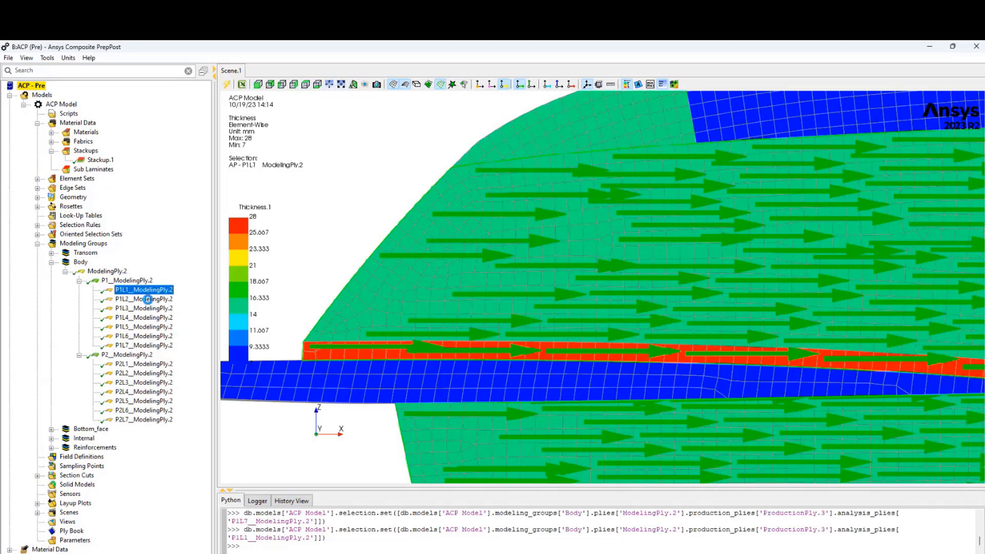
click(149, 318)
click(149, 327)
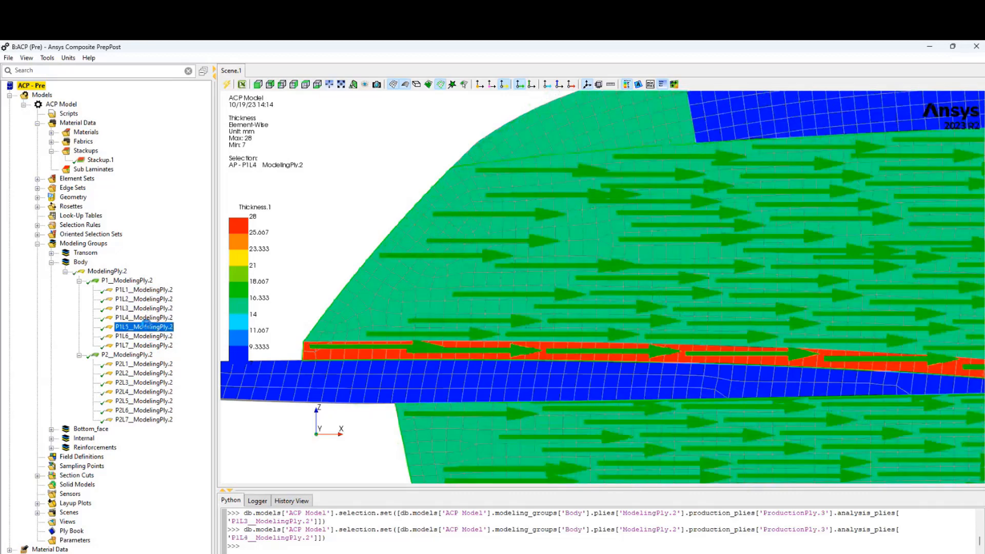
click(148, 337)
click(148, 346)
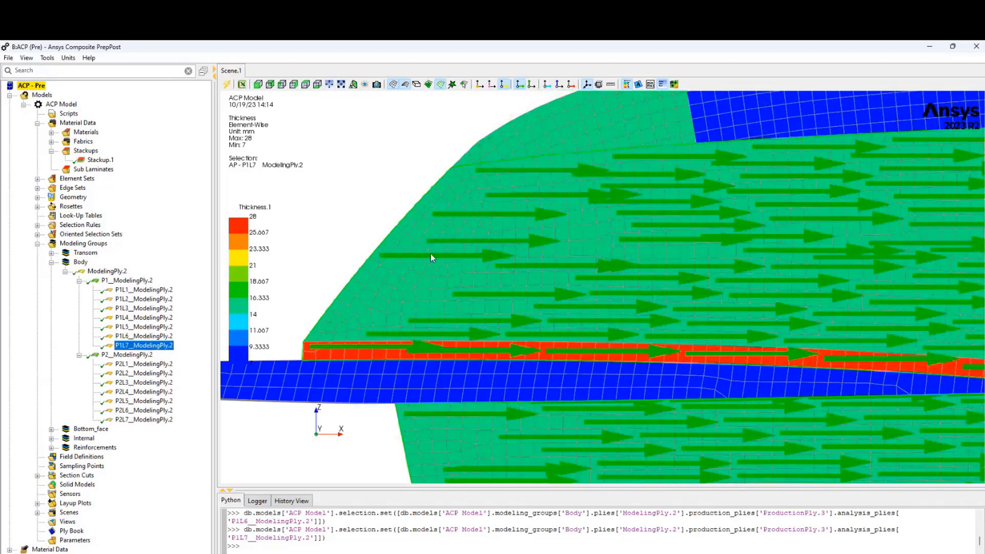
Collapse the Body modeling group and highlight the Bottom_face group, examining its area beneath the stern platform
scroll(430, 253, down, 5)
middle_drag(707, 300, 436, 338)
click(51, 262)
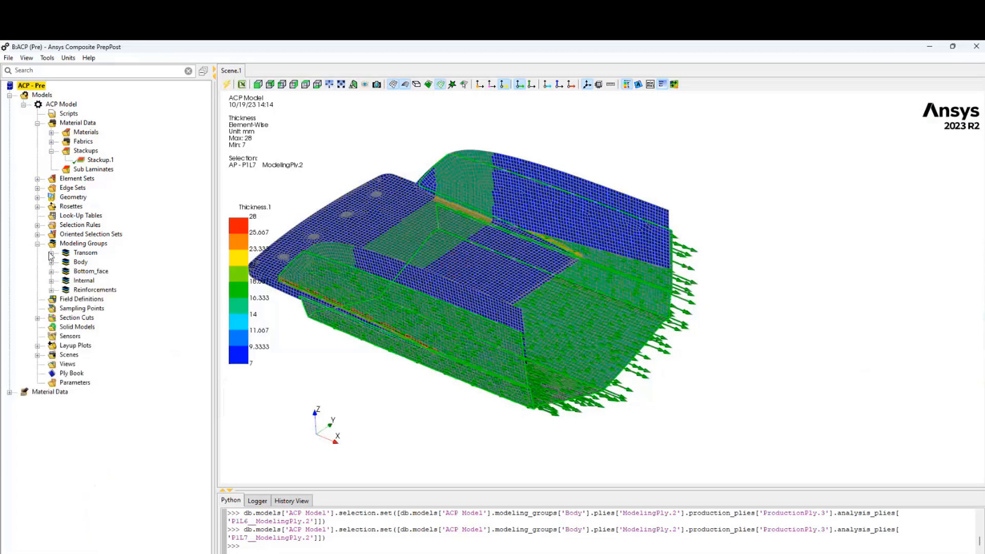
click(88, 272)
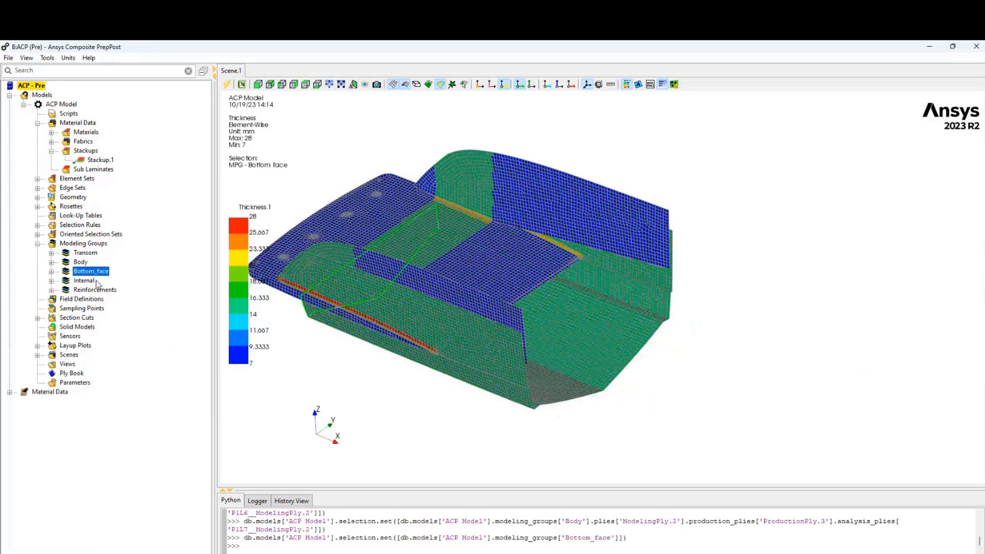
scroll(642, 294, up, 2)
scroll(513, 301, down, 3)
middle_drag(516, 303, 839, 251)
scroll(604, 253, up, 5)
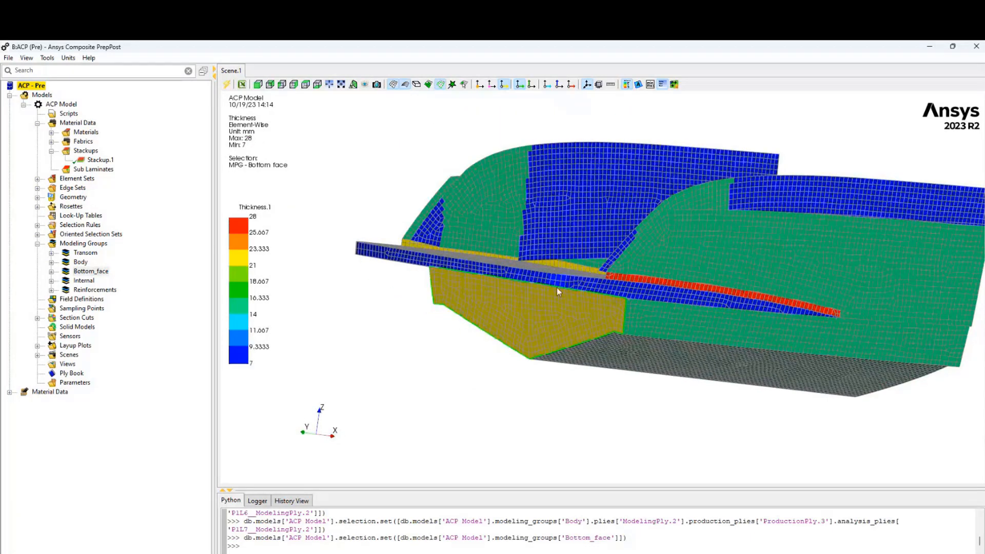
Expand the Internal modeling group, highlight its area on the stern mesh and collapse the group again
click(51, 281)
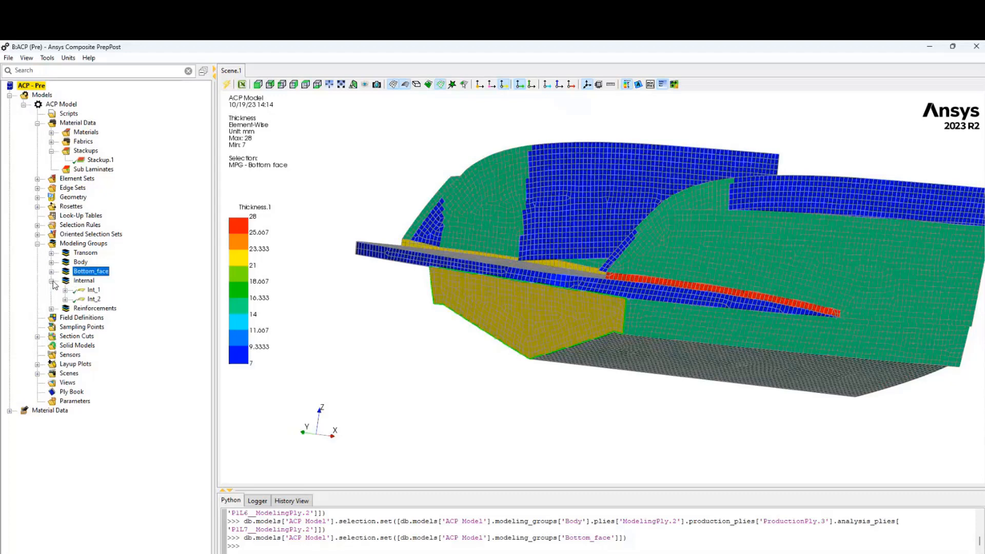
click(83, 281)
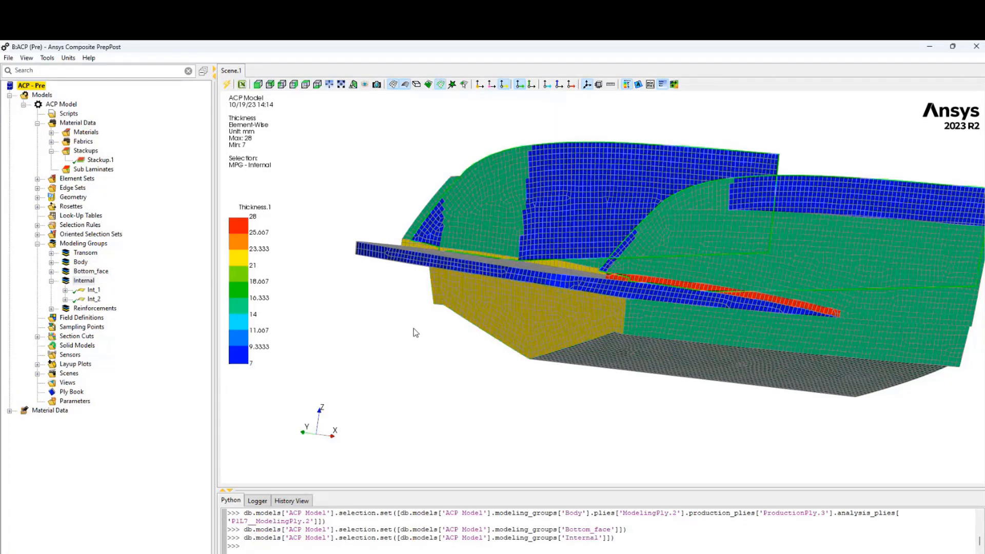
middle_drag(416, 333, 418, 389)
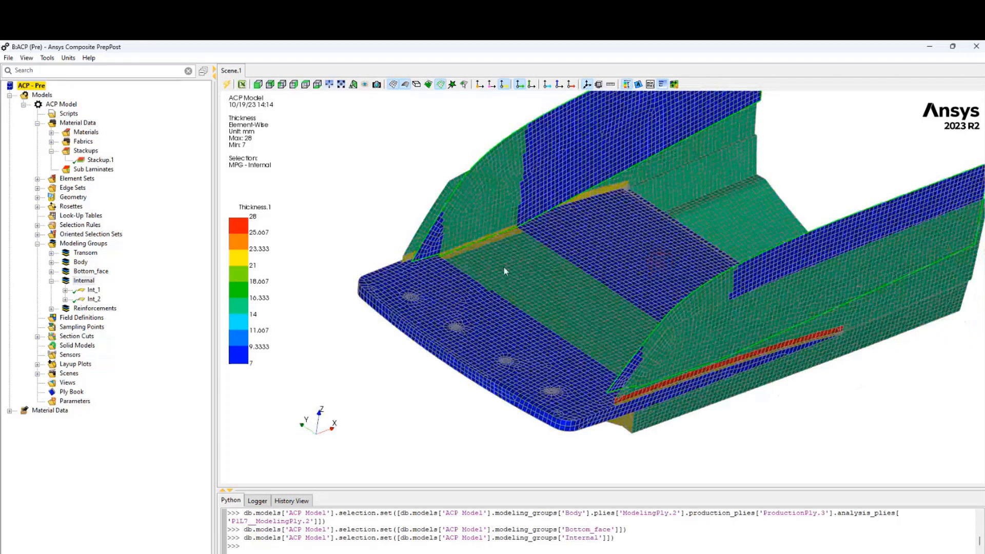
click(51, 281)
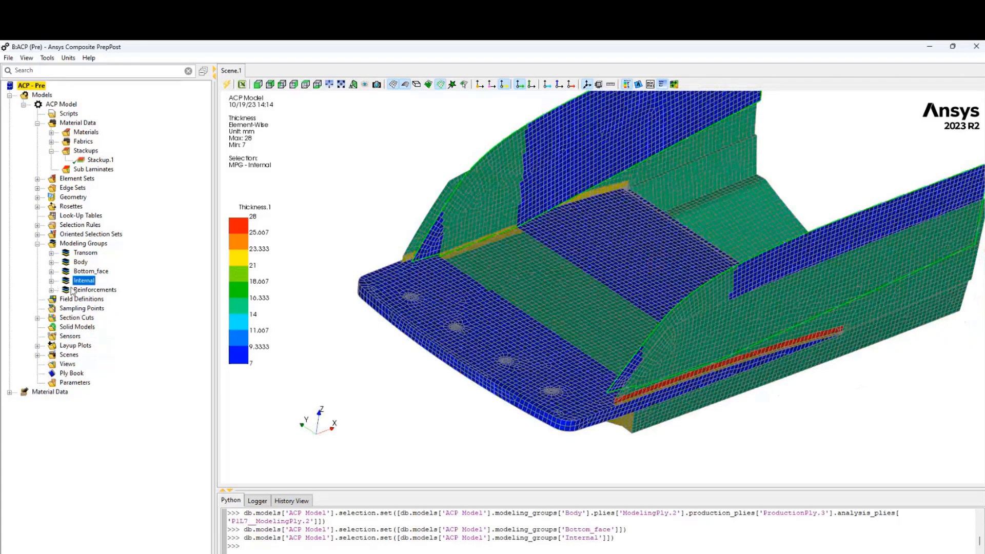
Expand the Reinforcements modeling group and examine the Rein_Ext_2 ply up close along the edge of the platform
click(51, 290)
click(101, 299)
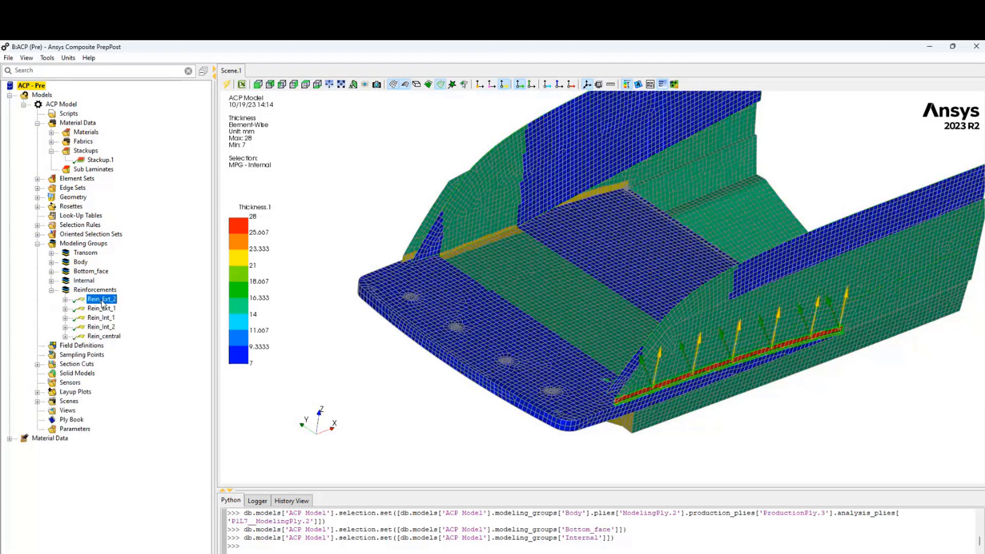
mouse_move(606, 335)
middle_down()
mouse_move(516, 267)
mouse_move(699, 201)
middle_up()
scroll(516, 267, up, 5)
scroll(500, 272, up, 6)
ctrl+middle_drag(498, 226, 715, 236)
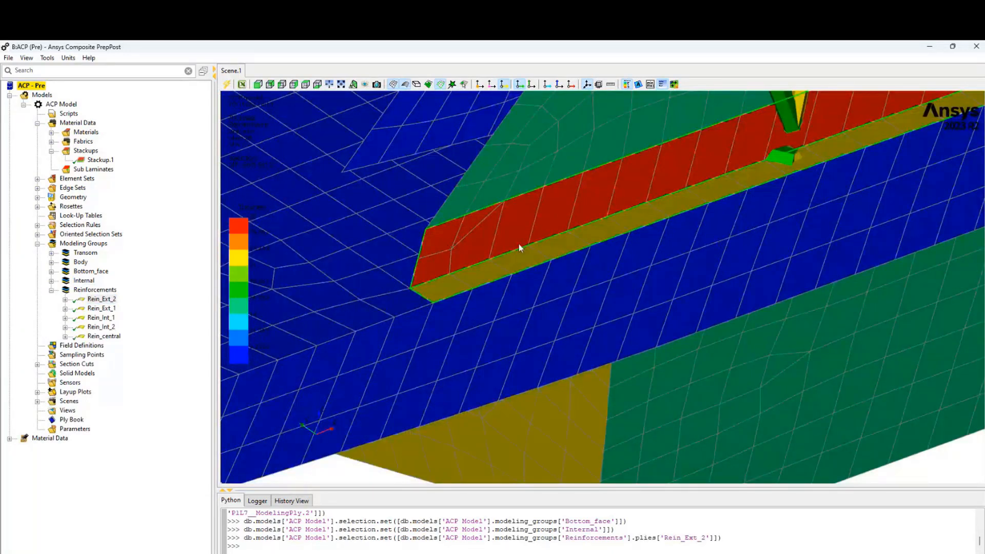
middle_drag(519, 244, 661, 254)
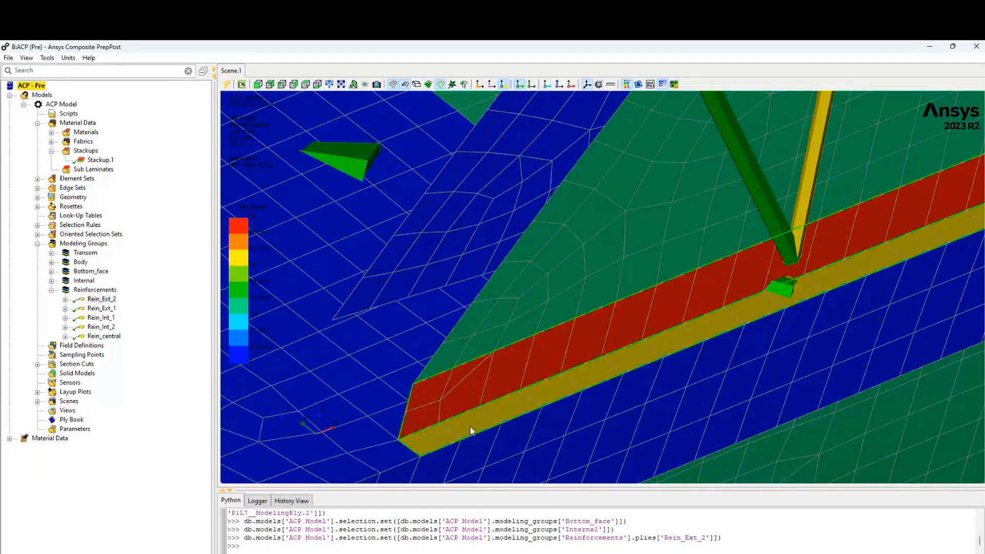
middle_drag(607, 354, 573, 254)
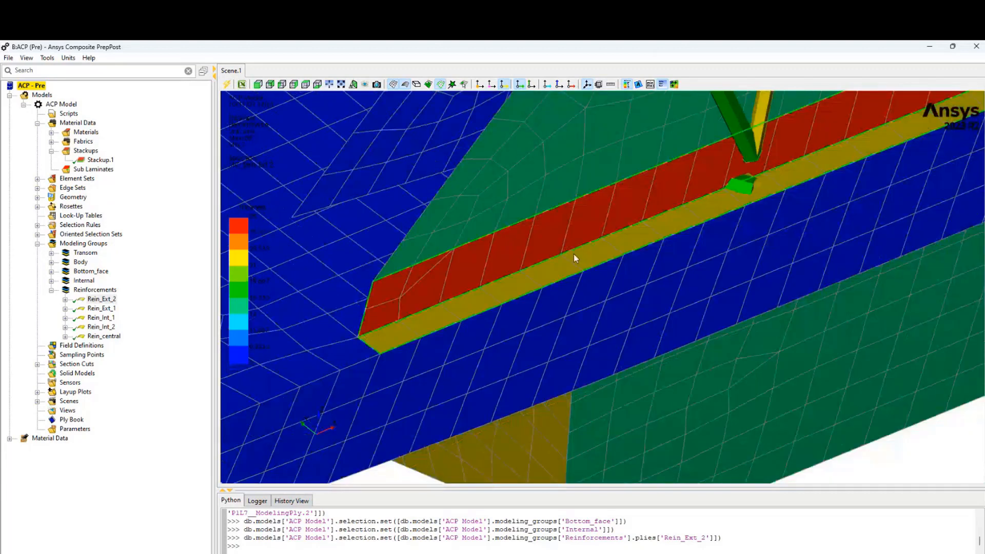
Expand Rein_Ext_2 and compare its two production plies, P1__Rein_Ext_2 and P2__Rein_Ext_2, by highlighting them alternately
click(65, 299)
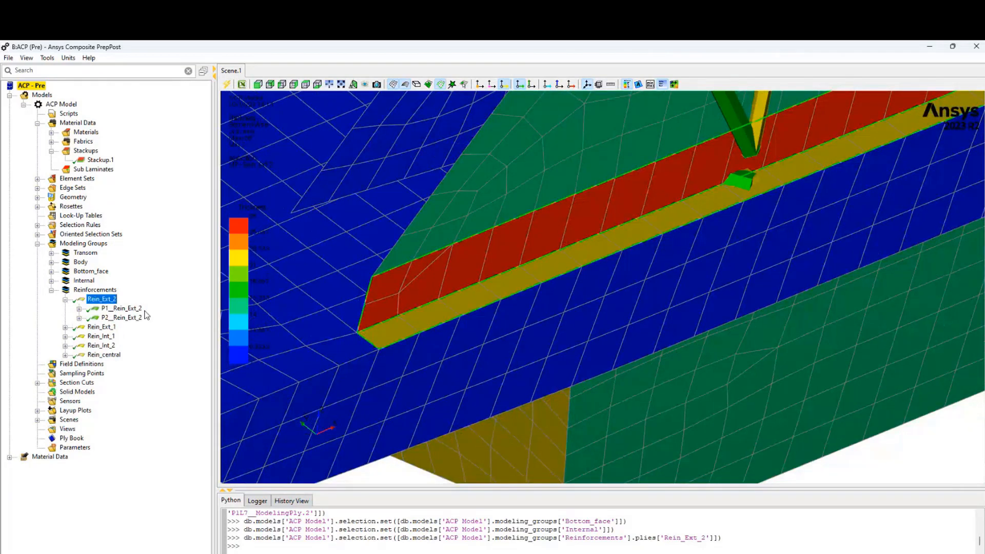
click(127, 309)
click(126, 318)
click(126, 310)
click(125, 319)
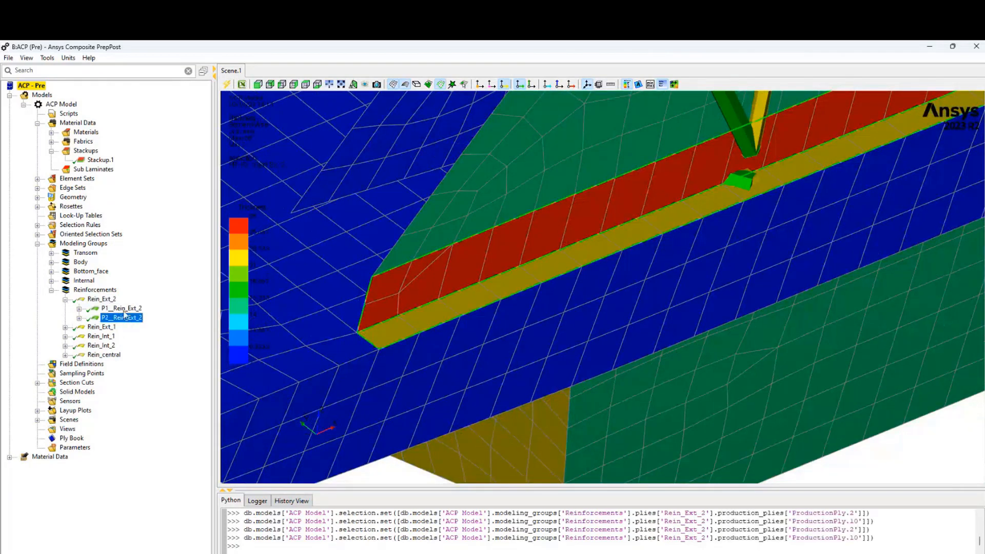
click(125, 310)
click(125, 318)
click(125, 310)
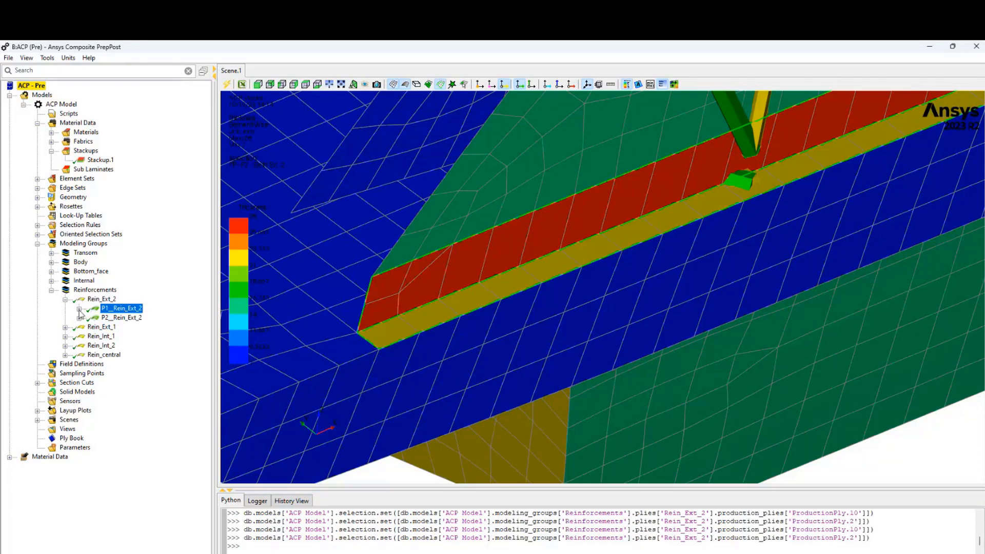
Review the analysis plies listed under P1__Rein_Ext_2 and P2__Rein_Ext_2, and collapse both production plies again
click(79, 308)
click(79, 384)
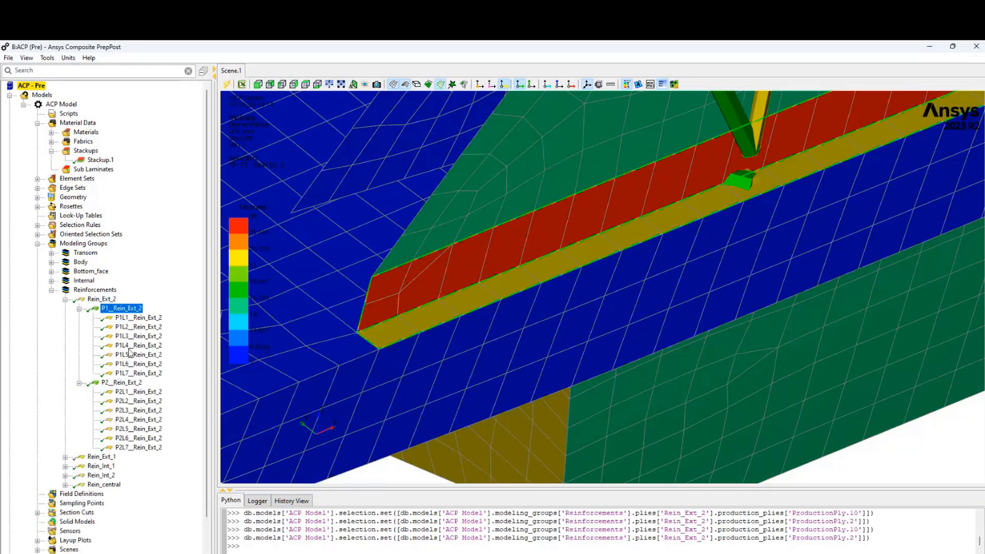
click(79, 309)
click(80, 318)
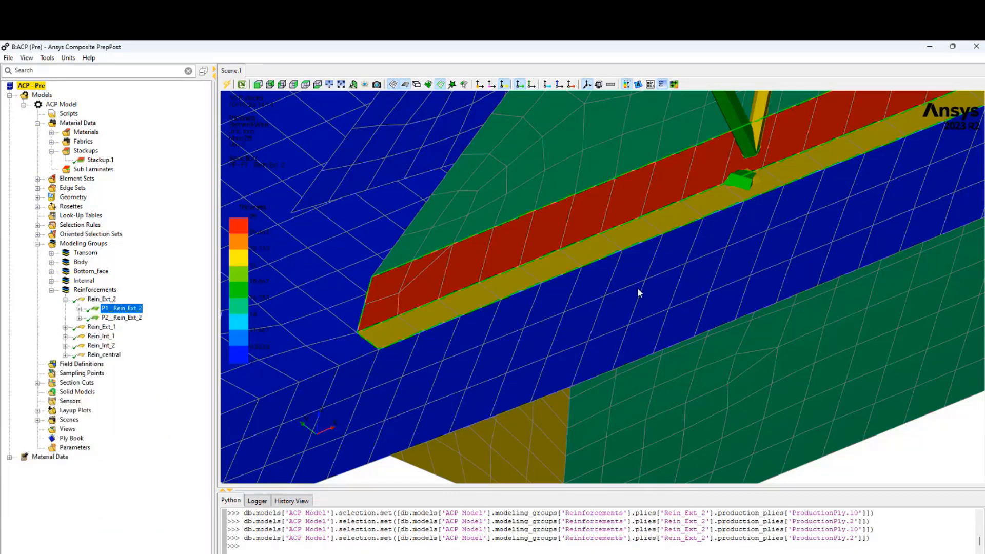
Highlight P1__Rein_Ext_2 and Rein_Ext_2 along the platform edge and open the production ply properties of P1__Rein_Ext_2
scroll(637, 287, down, 5)
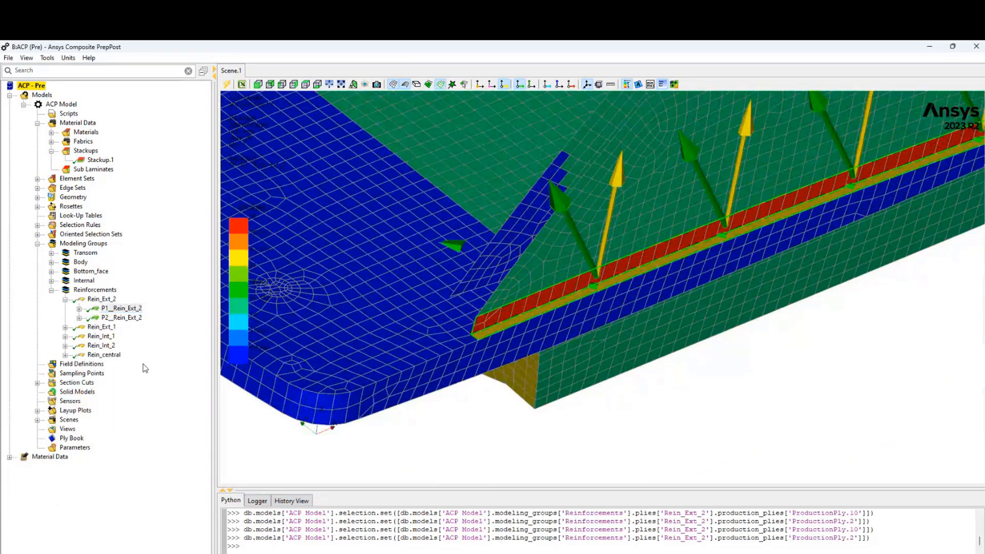
click(612, 392)
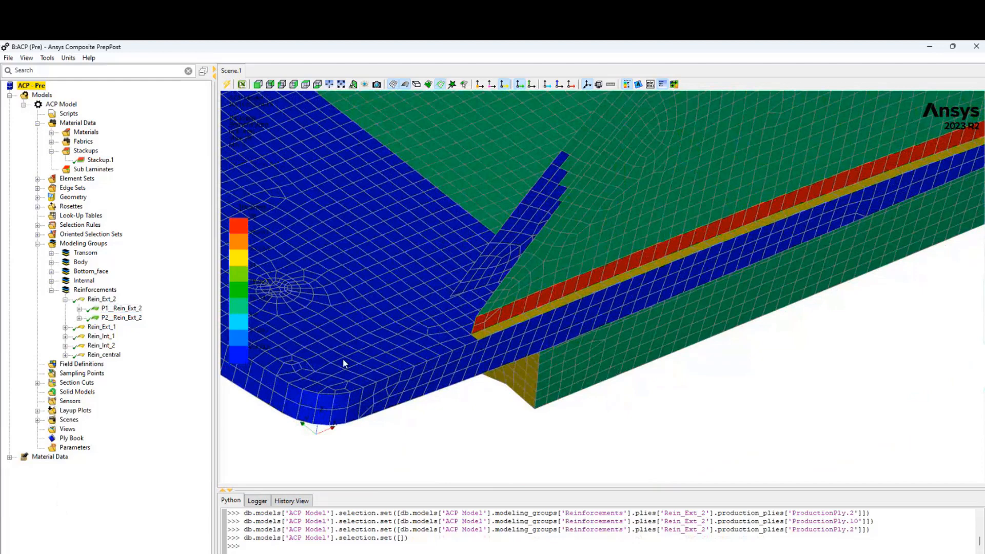
click(113, 309)
middle_drag(724, 461, 733, 432)
click(102, 299)
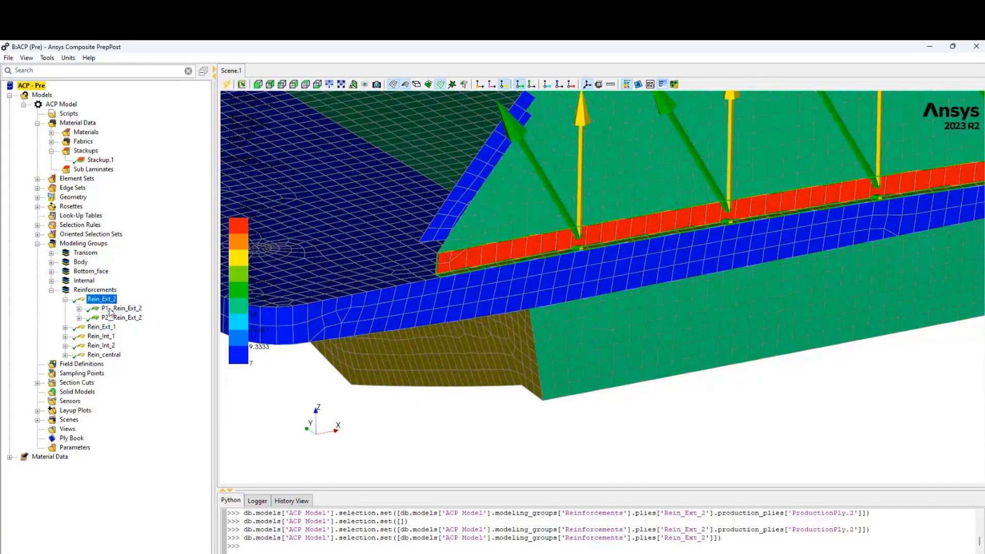
double_click(109, 310)
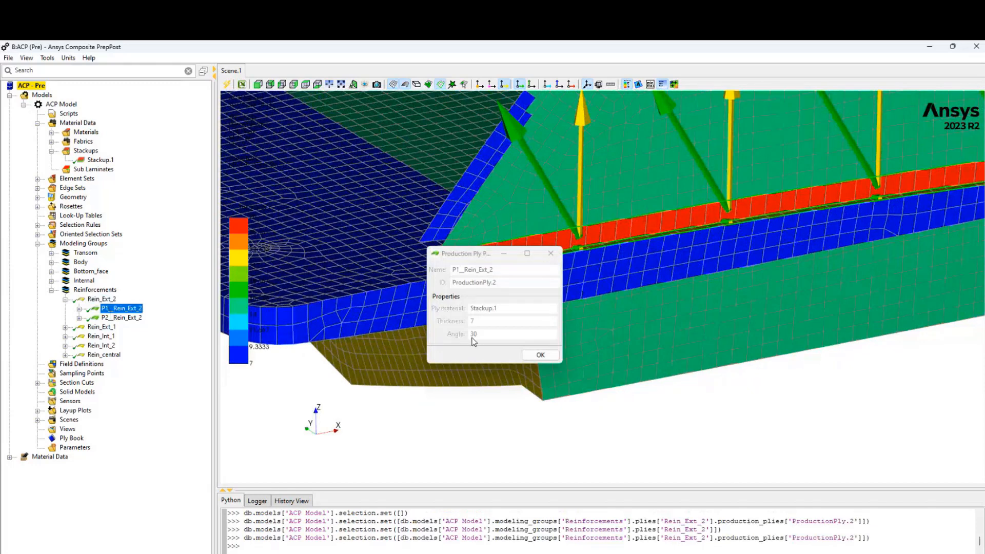
drag(475, 259, 273, 257)
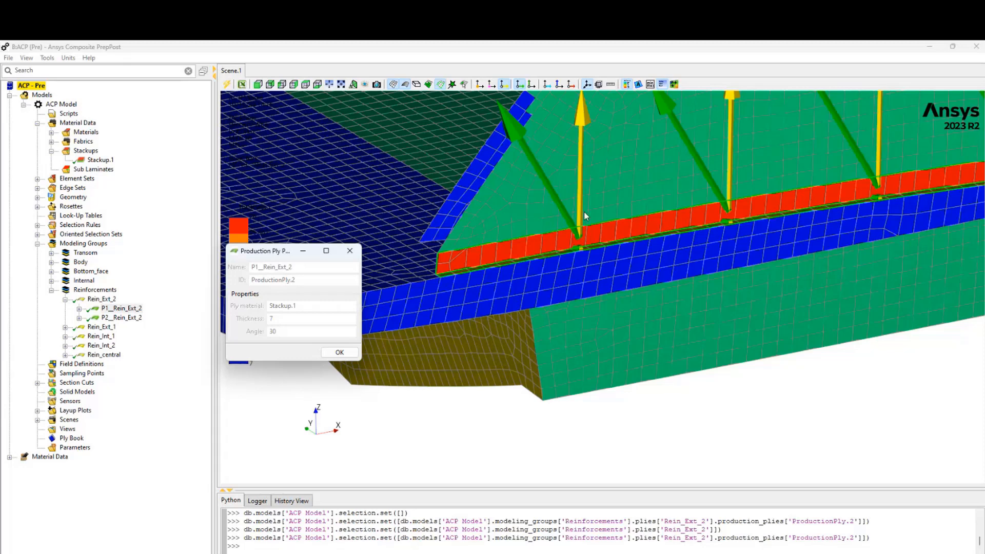
Compare the orientation of the Reinf_ext_2 oriented selection set with the fiber direction of P1__Rein_Ext_2 and close the ply properties
click(102, 235)
click(37, 235)
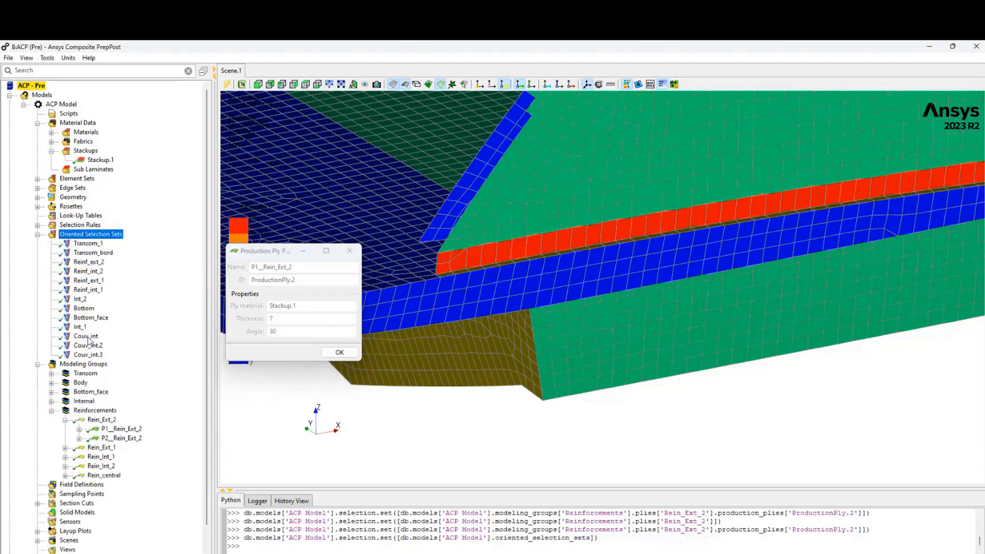
click(90, 262)
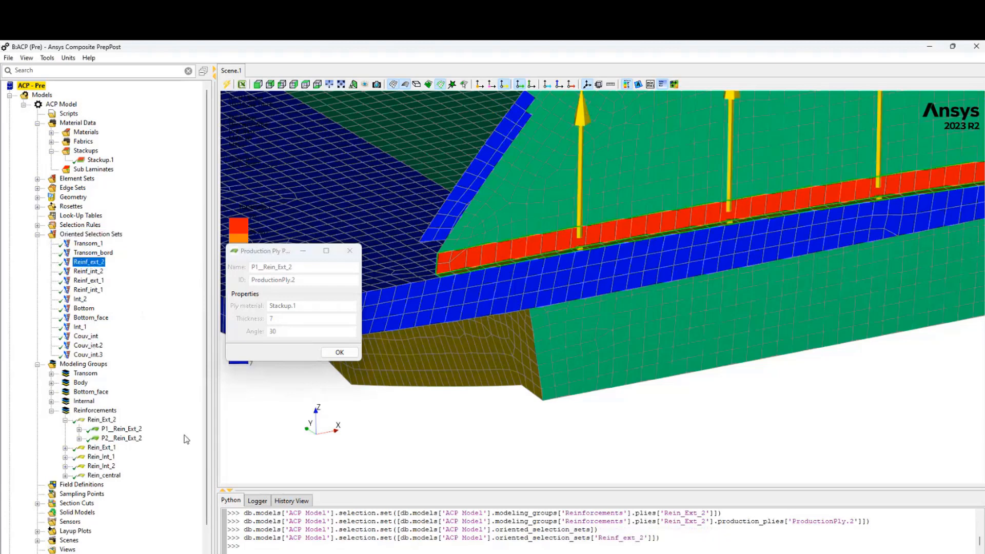
click(121, 430)
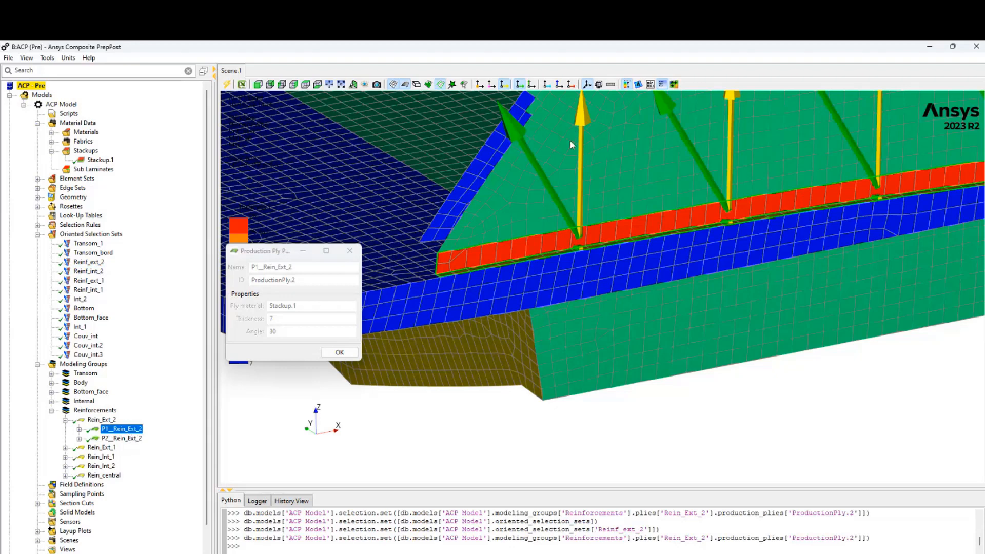
drag(278, 252, 275, 238)
click(347, 237)
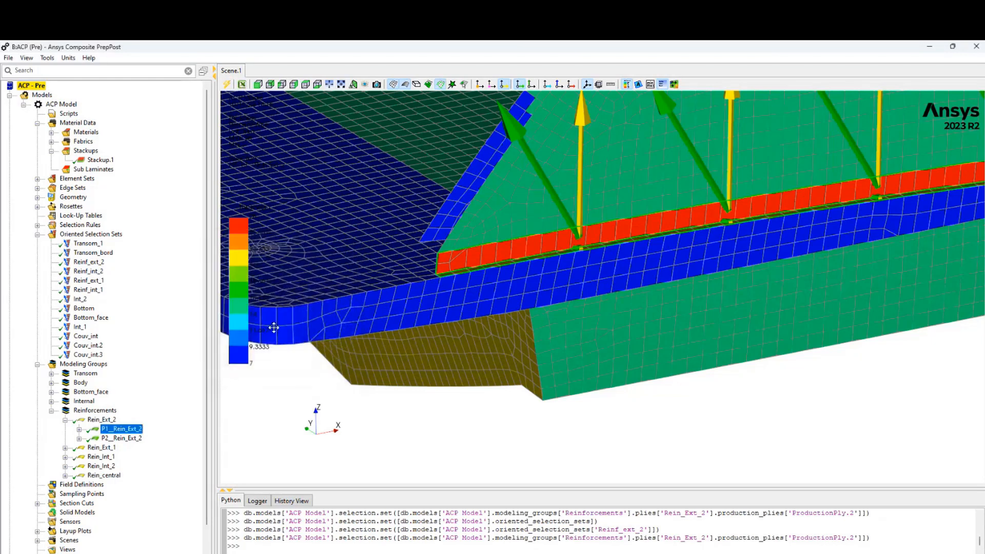
Collapse Modeling Groups and Oriented Selection Sets, clear the selection and show the whole stern
click(37, 364)
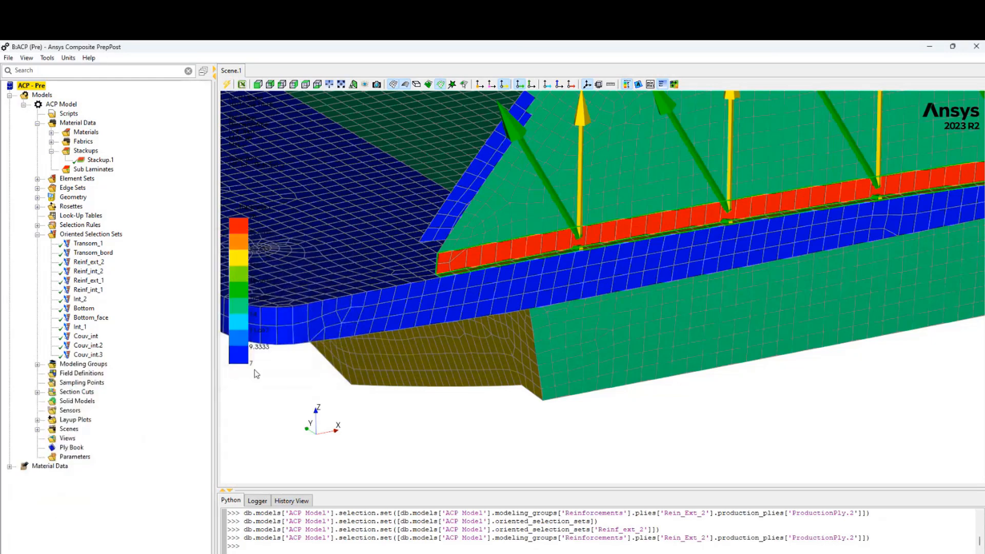
click(37, 234)
scroll(729, 245, up, 3)
scroll(670, 259, down, 5)
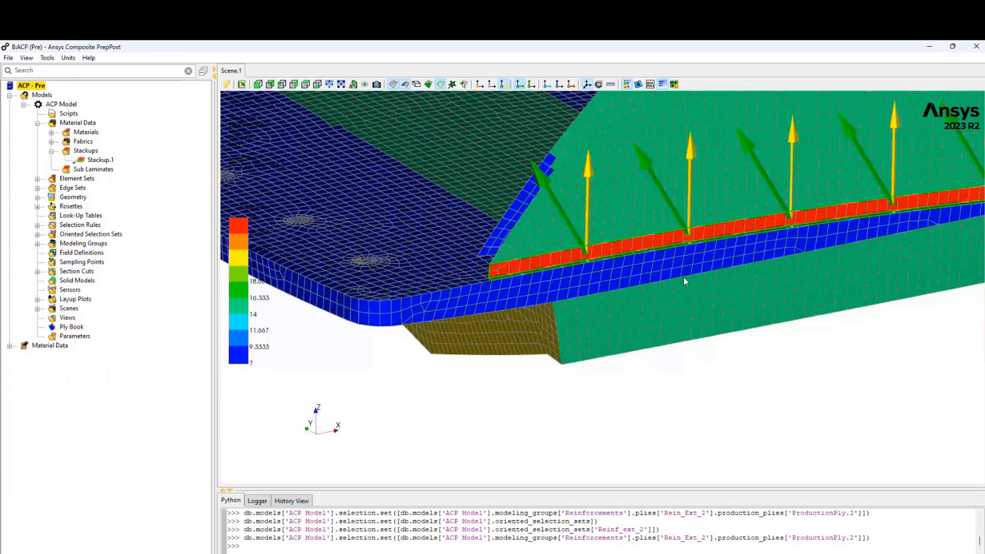
click(683, 377)
drag(683, 378, 737, 352)
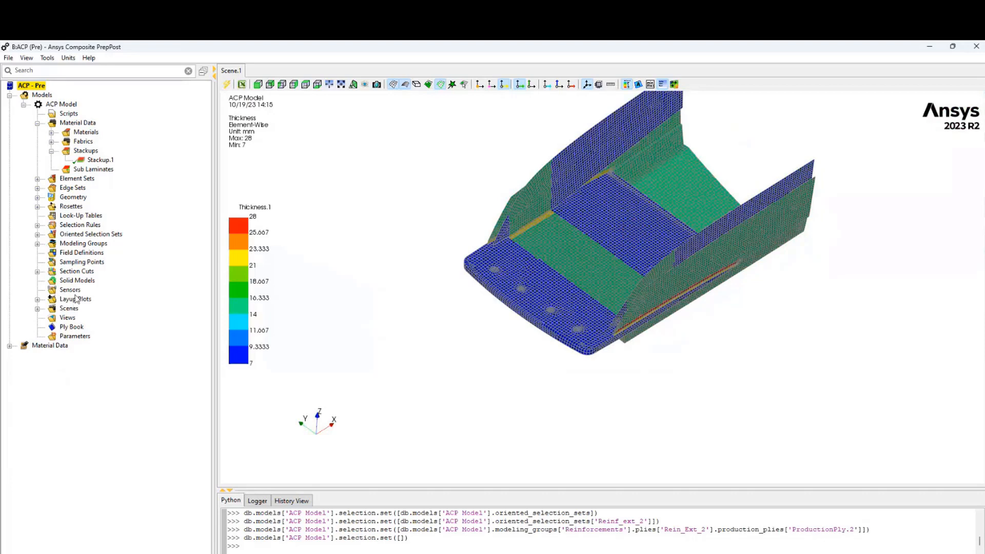
Expand Section Cuts, highlight SectionCut.1 and examine its ply layers up close at the outer edge reinforcement
click(37, 271)
click(85, 282)
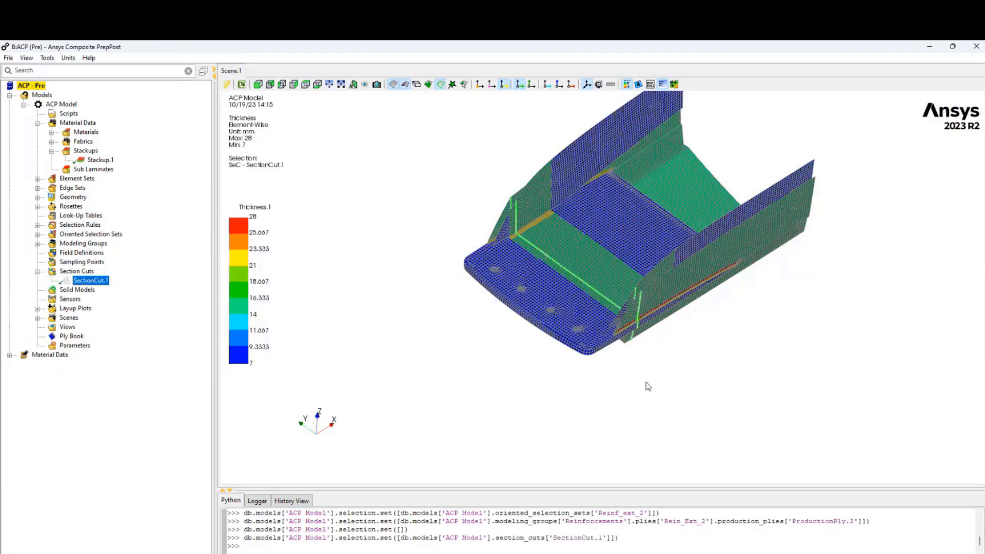
scroll(636, 355, down, 2)
scroll(645, 341, up, 5)
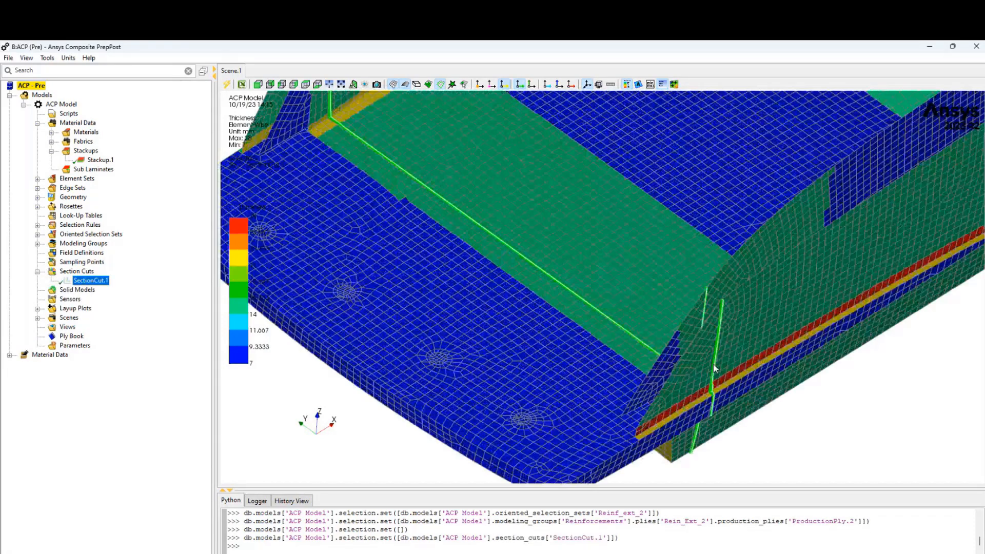
scroll(716, 369, up, 6)
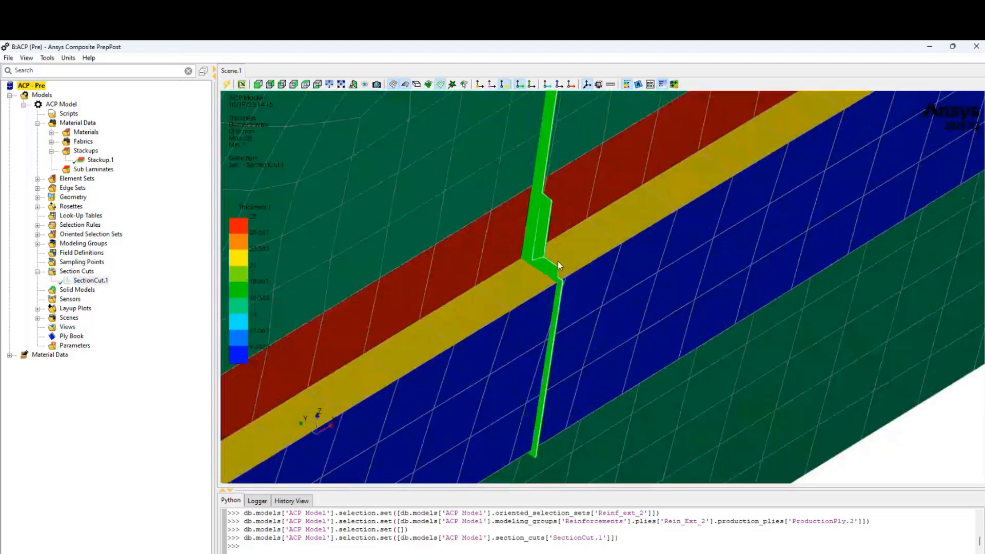
ctrl+middle_drag(506, 226, 540, 258)
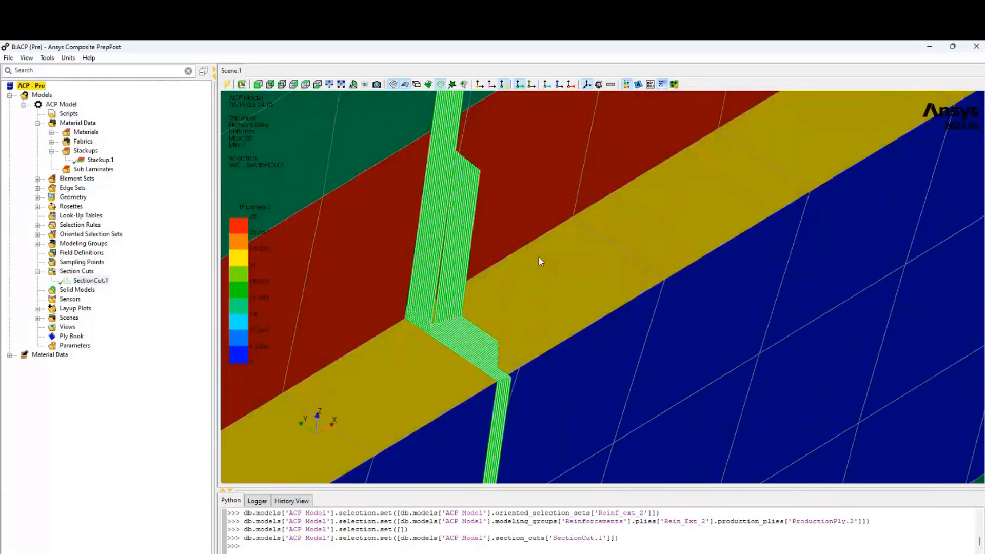
Examine how the ply layers of SectionCut.1 build up from the side wall into the reinforcement overlap
scroll(546, 281, down, 6)
middle_drag(562, 283, 607, 168)
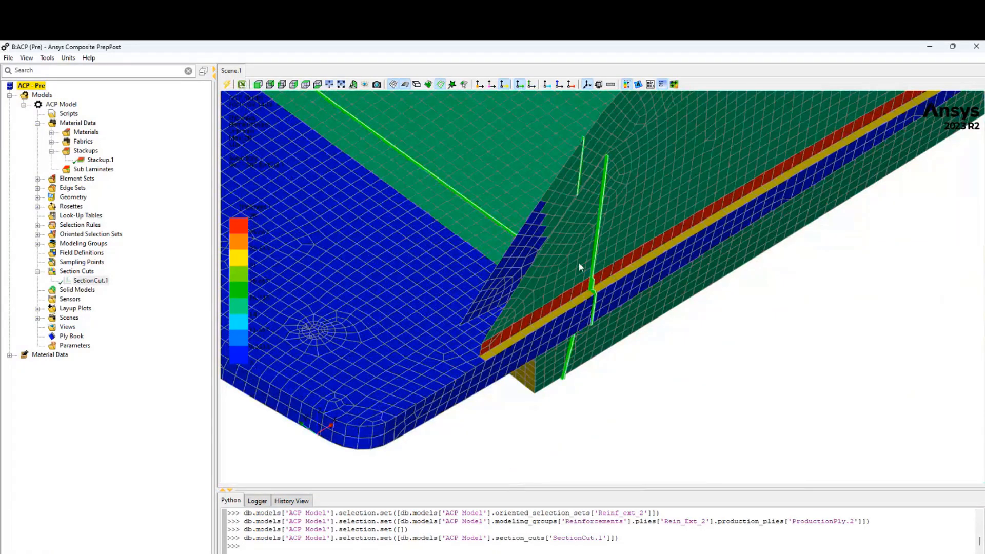
scroll(598, 292, up, 8)
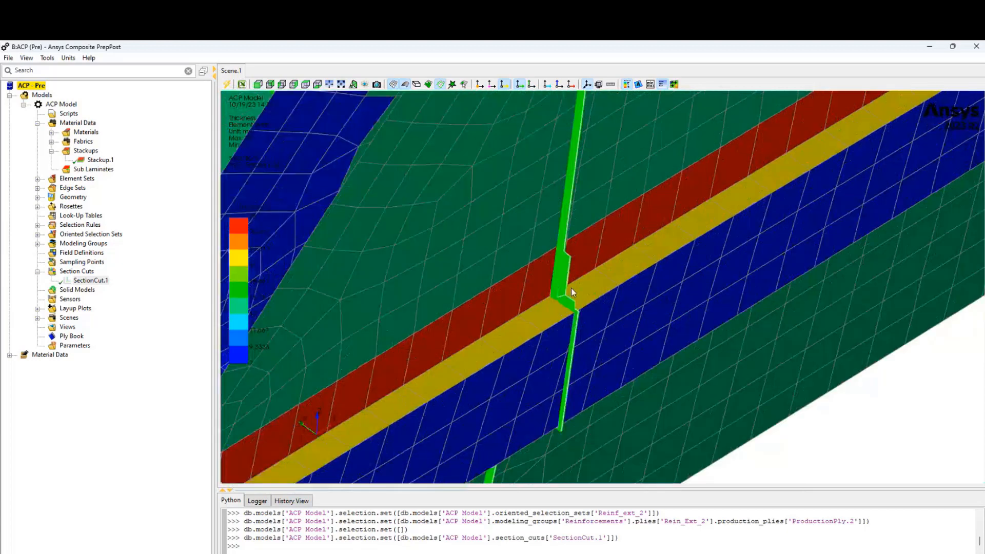
scroll(468, 167, up, 2)
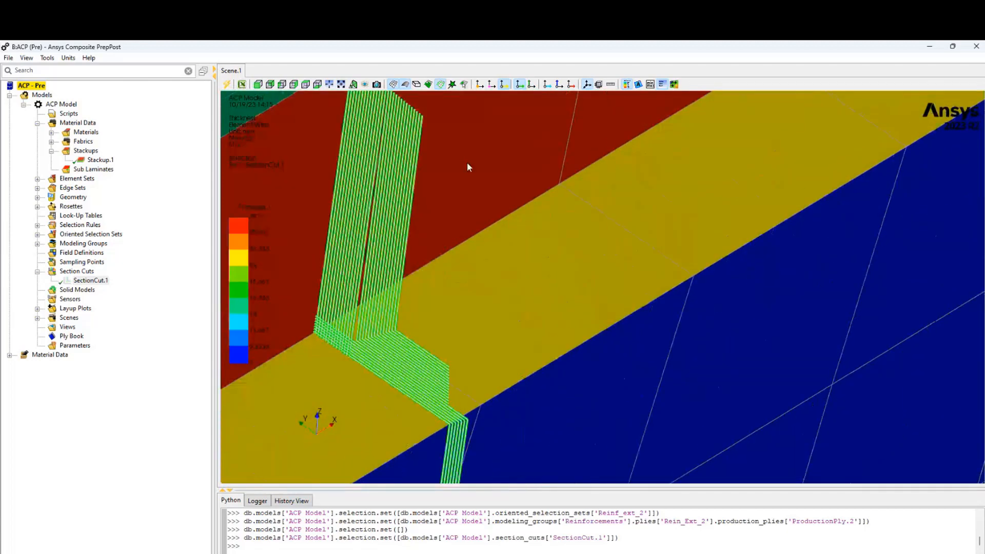
middle_drag(435, 132, 546, 168)
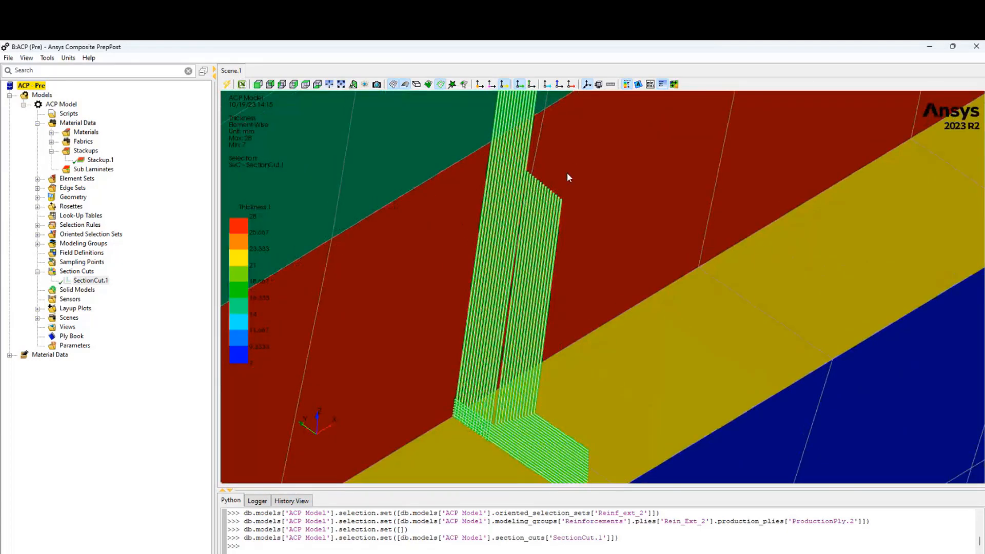
scroll(717, 254, down, 12)
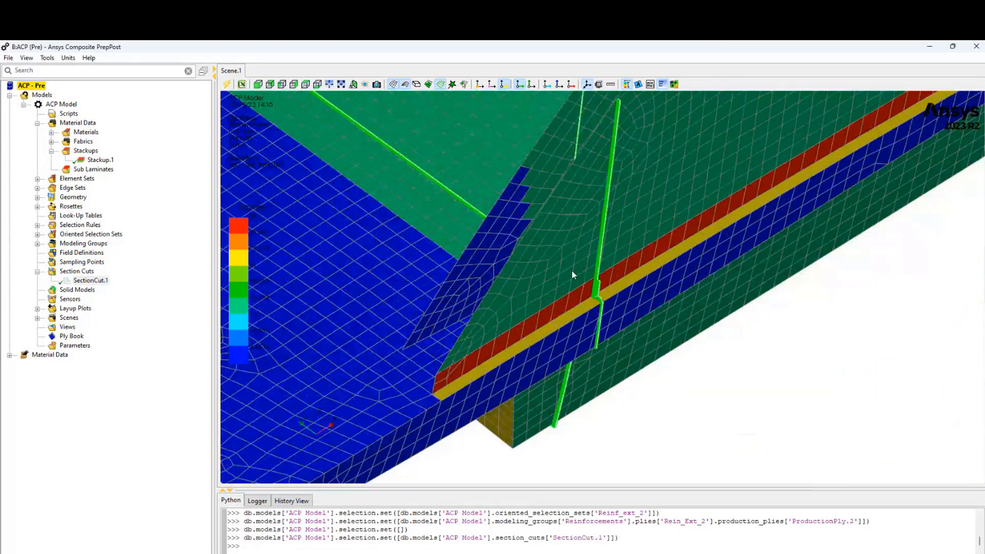
Examine the overlapping ply layers of SectionCut.1 at the inner corner between the stern's floor and side wall
scroll(570, 264, up, 8)
middle_drag(839, 310, 583, 281)
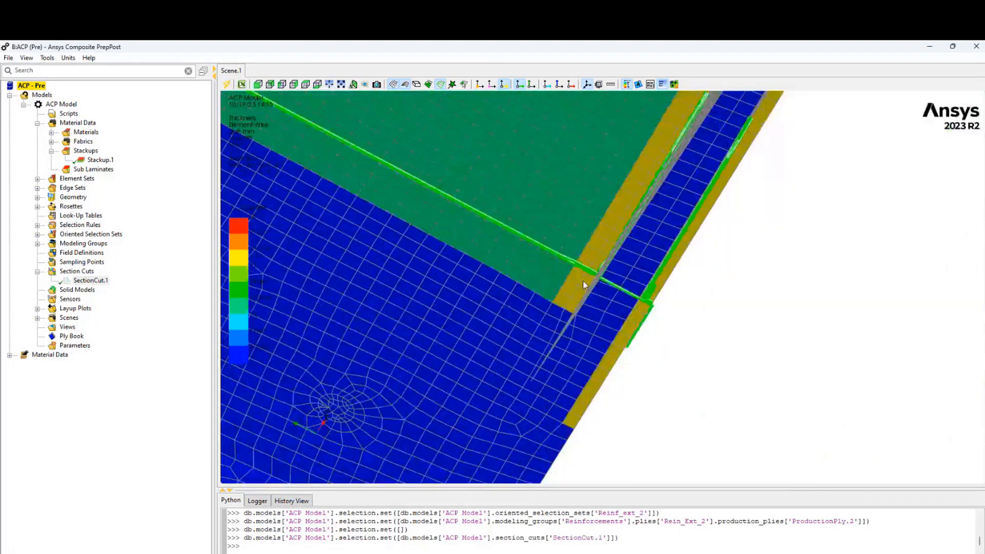
scroll(583, 281, up, 10)
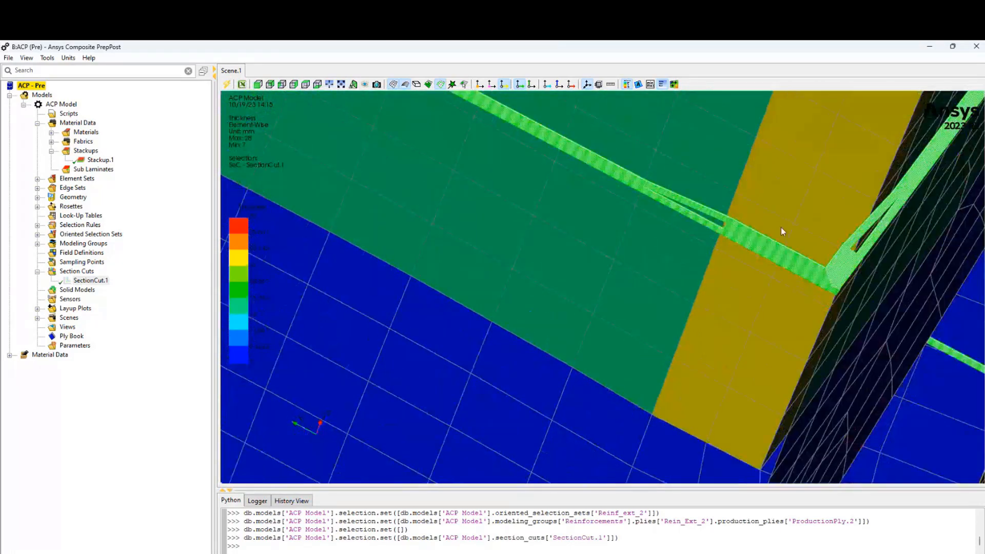
middle_drag(780, 227, 552, 209)
scroll(538, 219, up, 5)
middle_drag(549, 172, 674, 304)
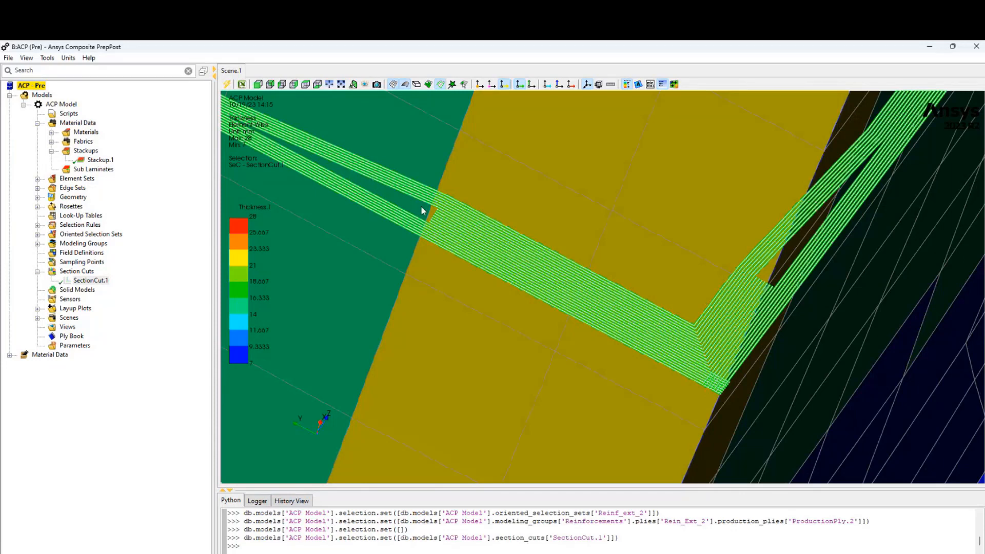
scroll(794, 302, up, 3)
scroll(788, 331, down, 5)
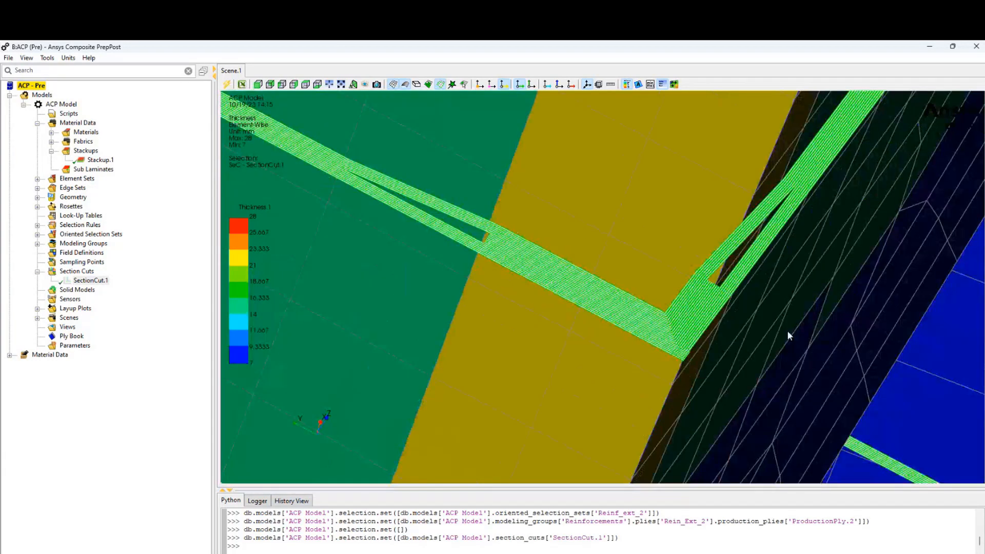
scroll(787, 330, down, 8)
Review the course of SectionCut.1 across the floor to the opposite side wall and the thickness of the surrounding areas
ctrl+middle_drag(597, 239, 925, 366)
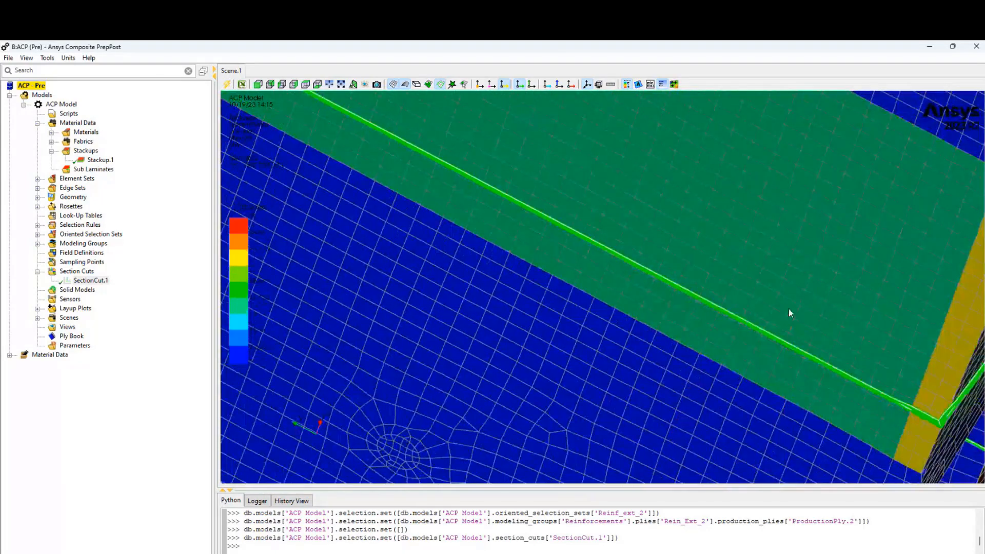
scroll(789, 309, up, 5)
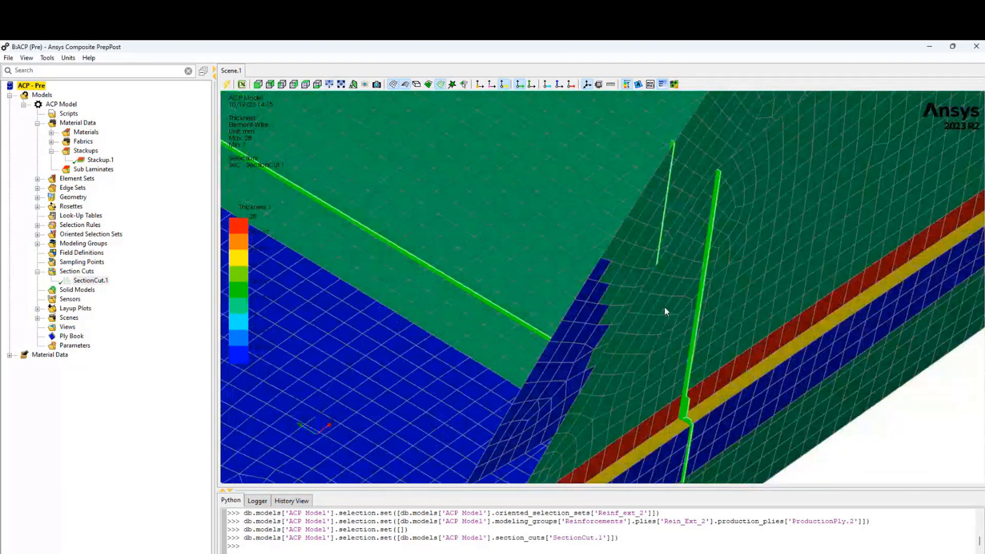
ctrl+middle_drag(664, 306, 768, 331)
scroll(769, 331, down, 3)
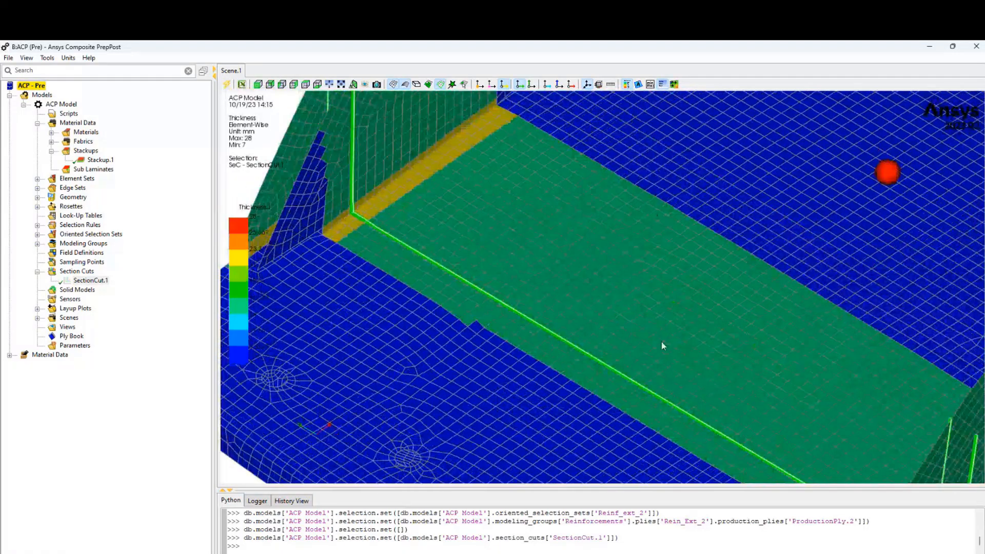
scroll(661, 340, down, 3)
scroll(515, 253, up, 3)
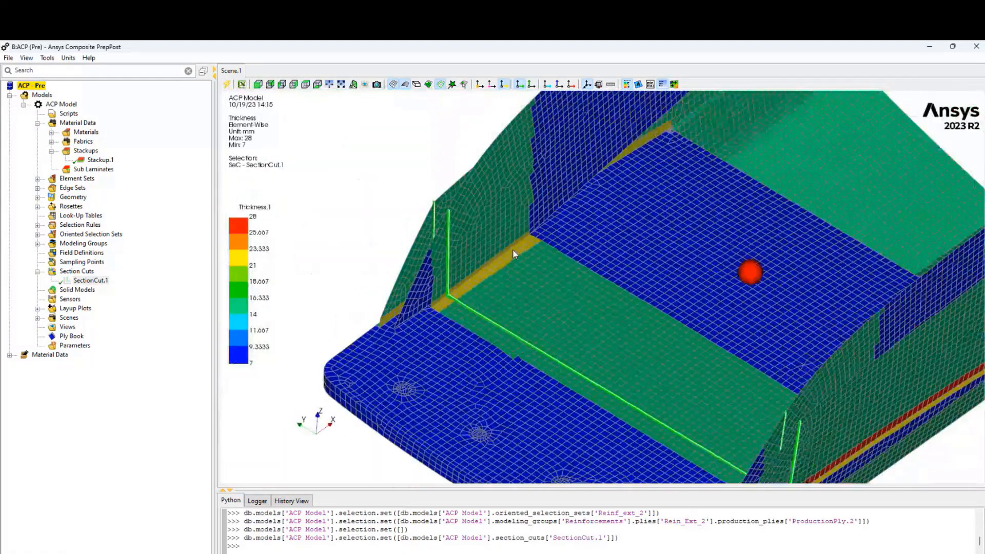
ctrl+middle_drag(512, 249, 511, 253)
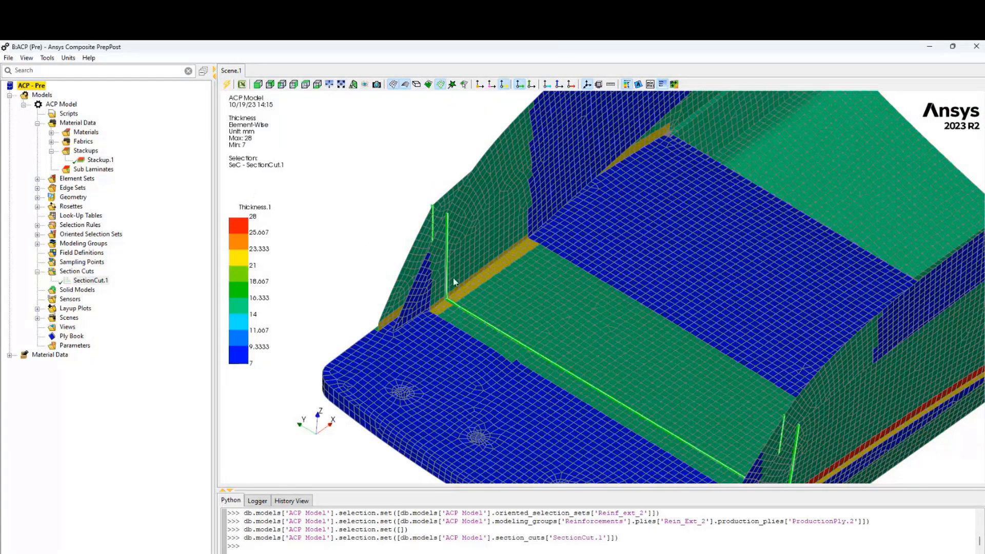
scroll(548, 227, up, 2)
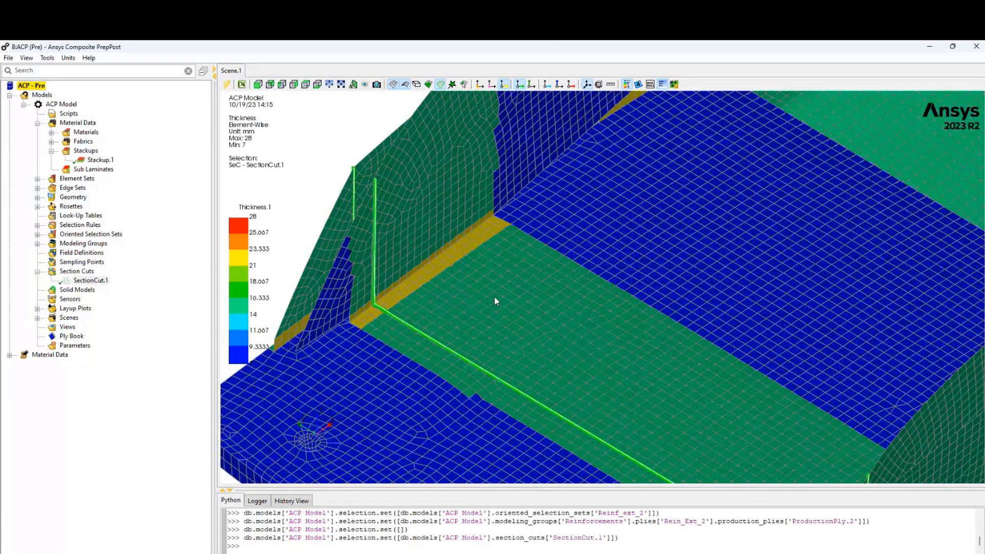
scroll(494, 295, down, 2)
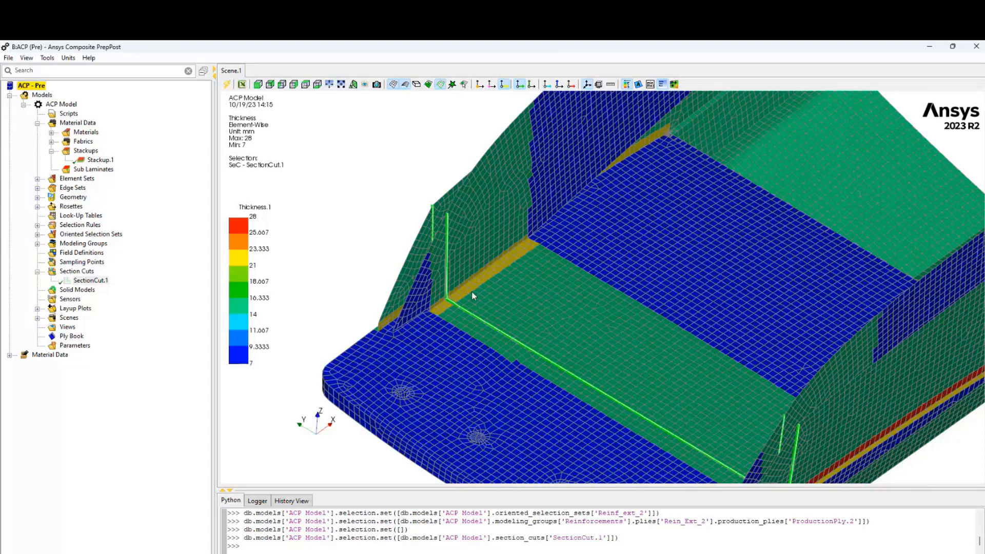
scroll(470, 292, up, 2)
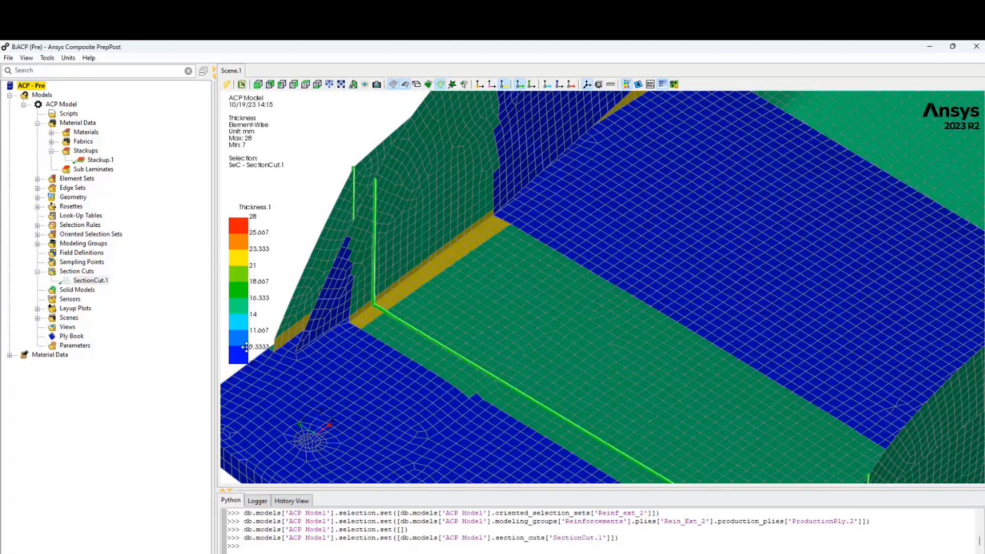
mouse_move(645, 223)
middle_down()
mouse_move(508, 252)
mouse_move(549, 235)
mouse_move(598, 265)
mouse_move(559, 208)
mouse_move(574, 243)
mouse_move(611, 226)
middle_up()
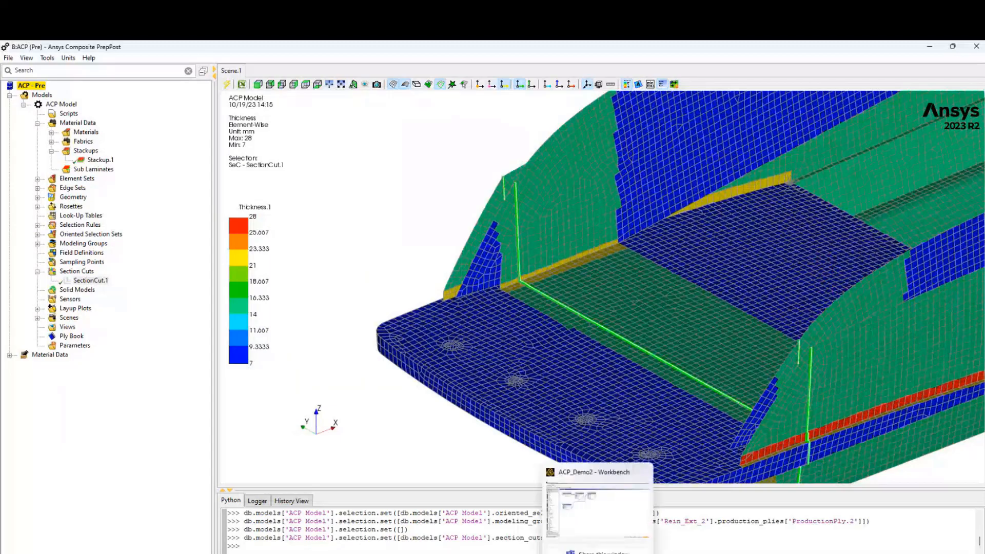
Switch to SpaceClaim with the stern's ACP-Pre surface geometry
mouse_move(621, 553)
click(588, 506)
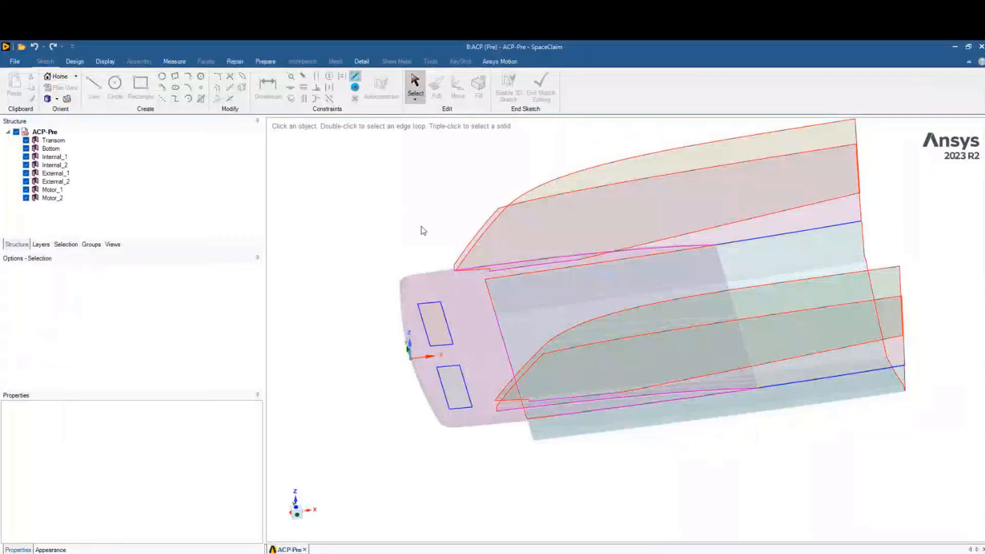
Highlight a side wall face of the stern in the SpaceClaim geometry and return to the composite model in ACP-Pre
middle_drag(423, 229, 431, 209)
click(568, 255)
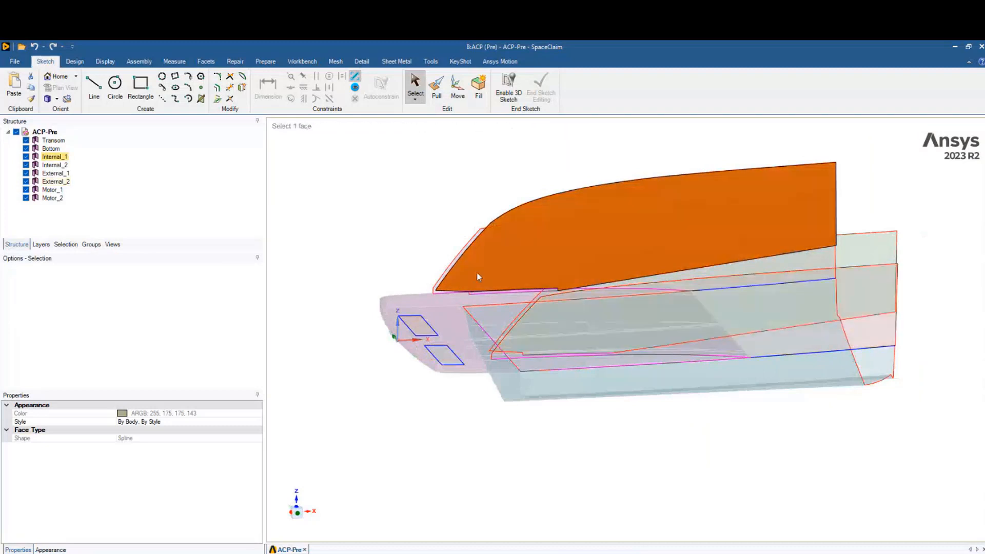
mouse_move(643, 553)
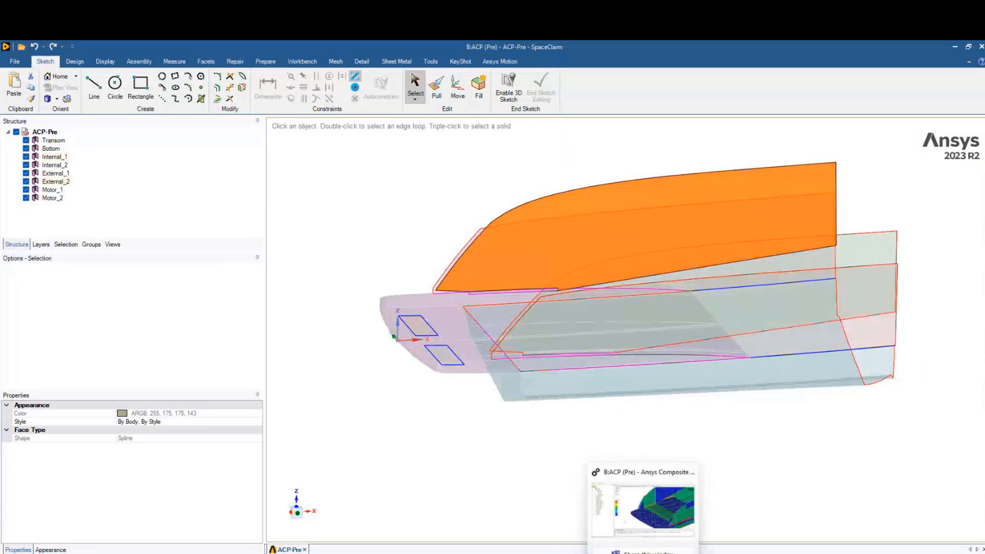
click(642, 508)
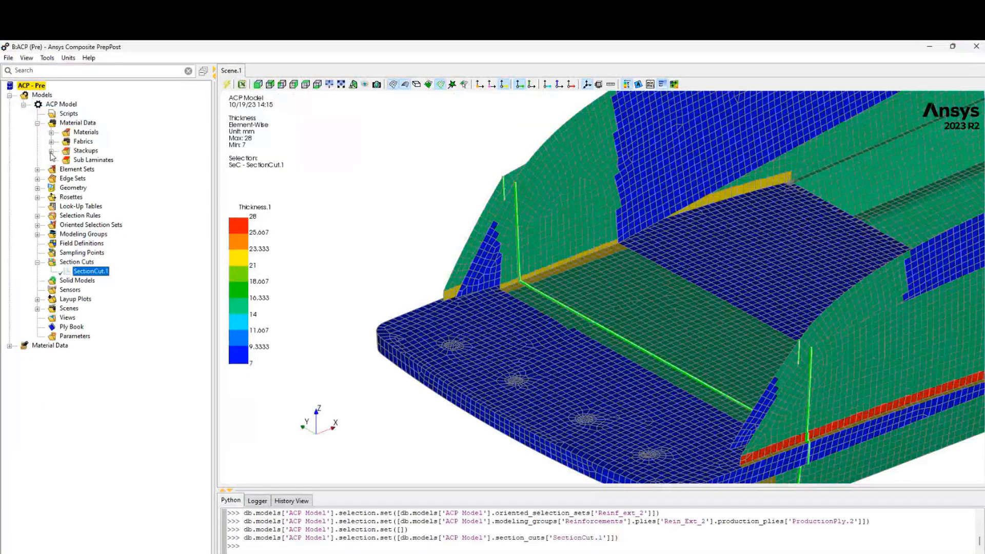
Display ParallelSelectionRule.1 and examine the region between its two parallel planes across the stern
click(38, 124)
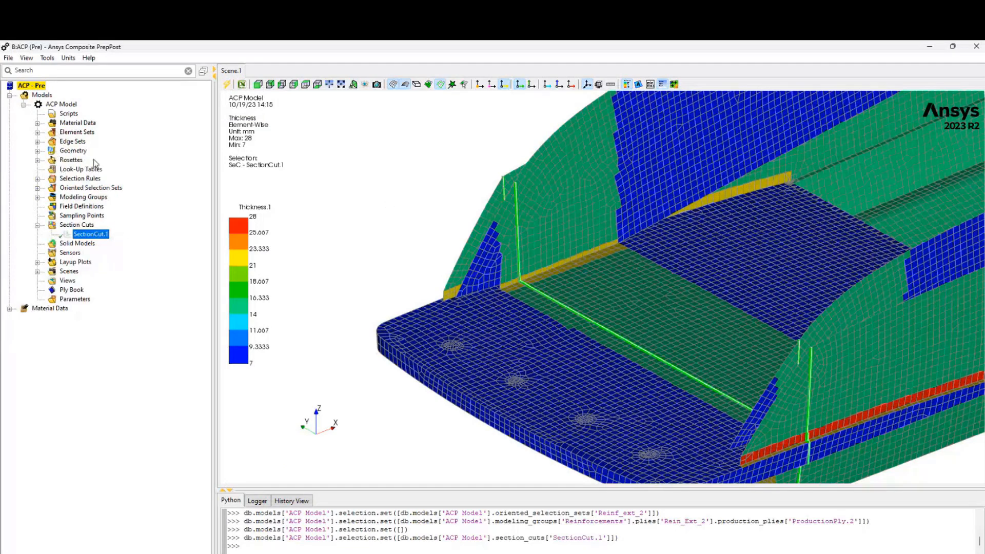
click(38, 179)
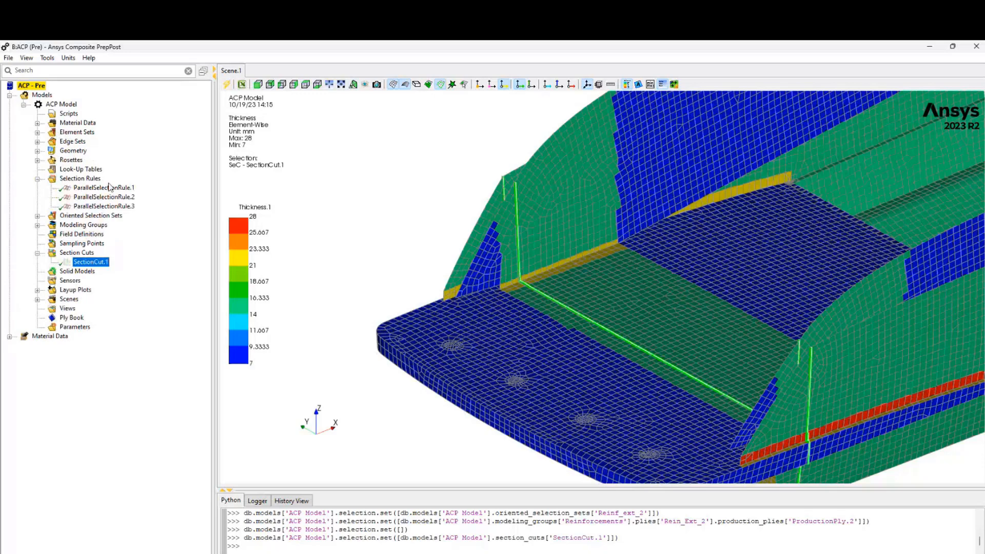
click(105, 188)
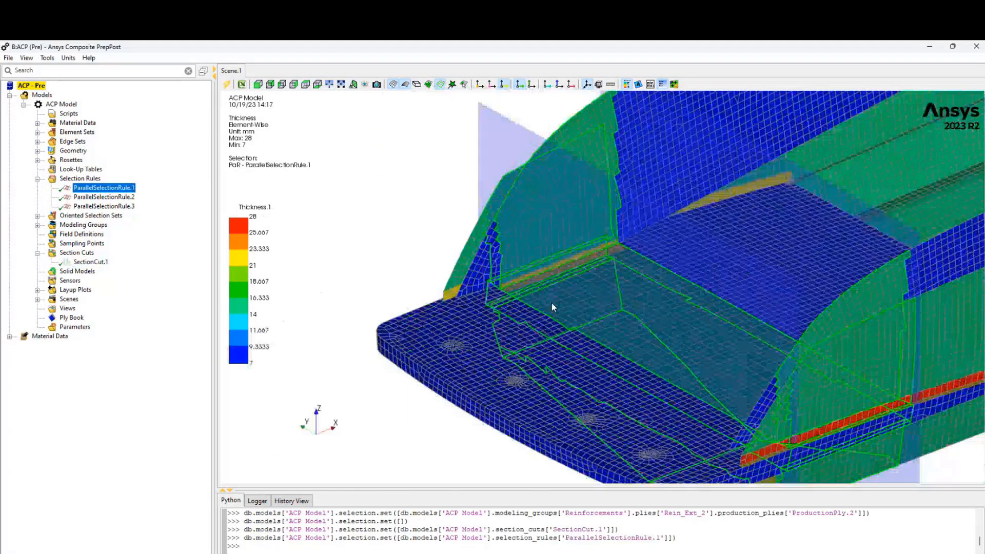
middle_drag(630, 341, 567, 331)
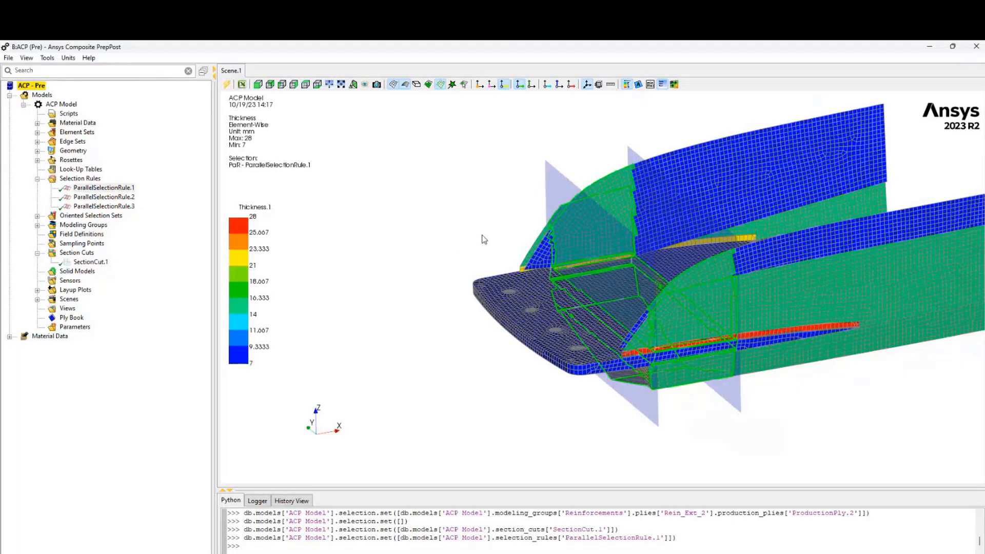
mouse_move(482, 235)
middle_down()
mouse_move(422, 236)
mouse_move(482, 231)
middle_up()
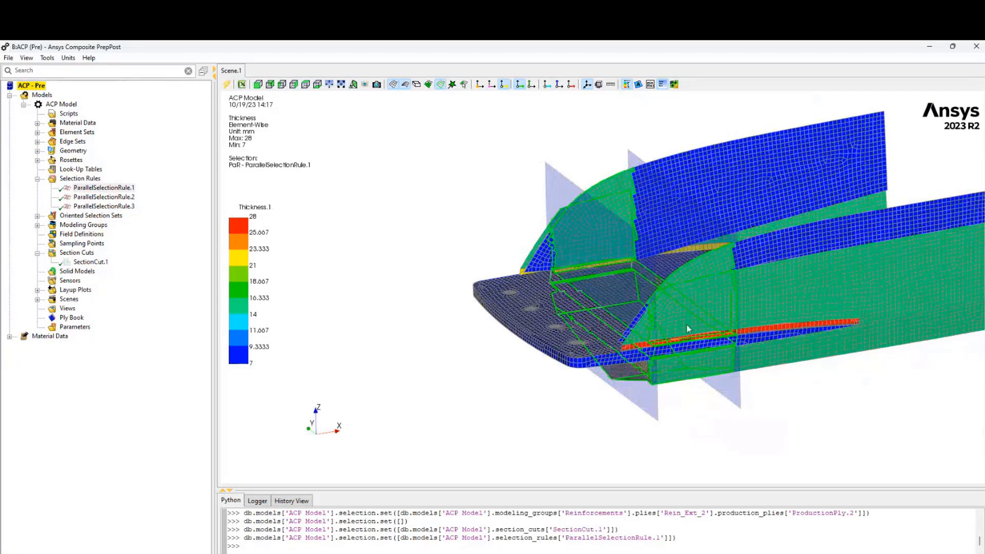
middle_drag(522, 184, 477, 179)
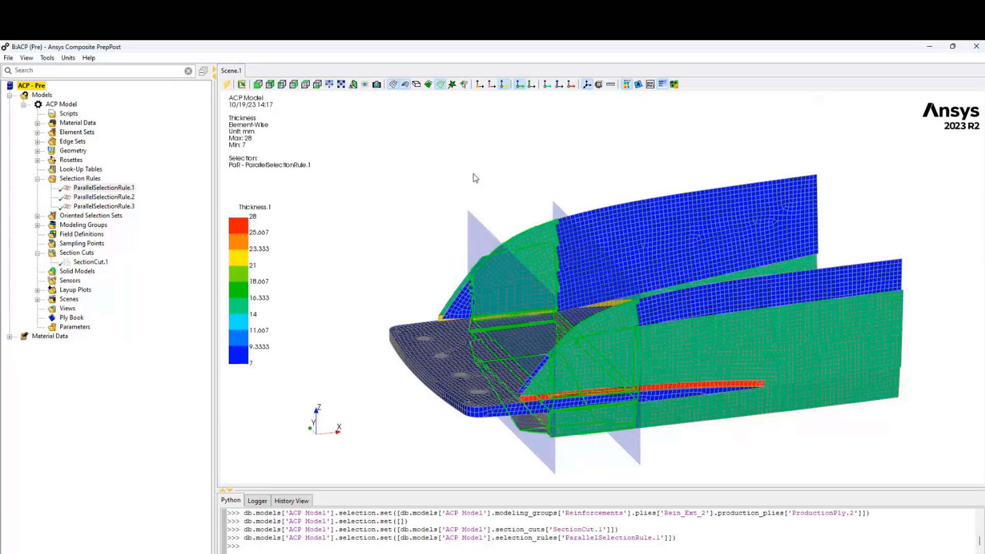
click(37, 179)
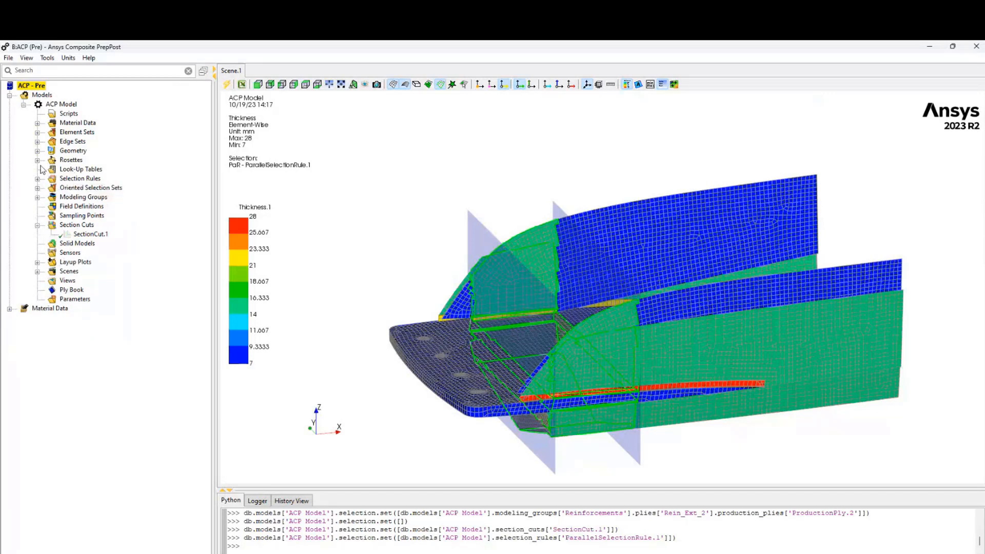
Switch to Workbench and review the ACP (Pre) system's Engineering Data, Geometry, Model and Setup cells
drag(589, 157, 605, 307)
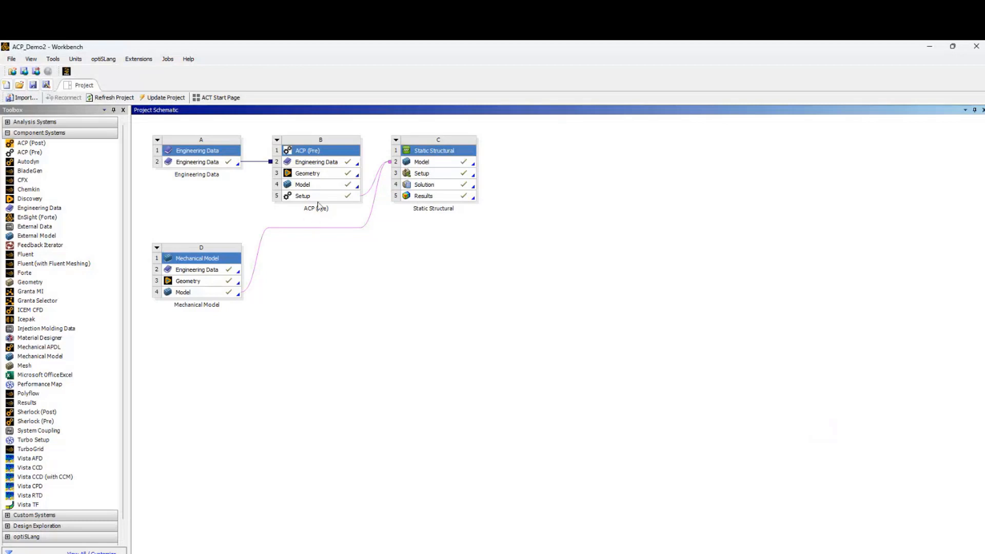
click(310, 162)
click(316, 175)
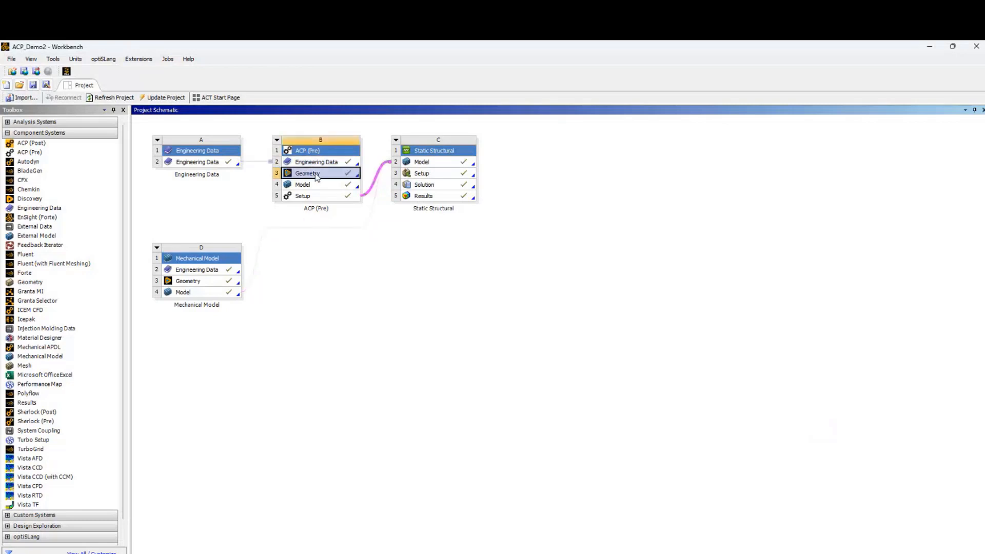
click(314, 186)
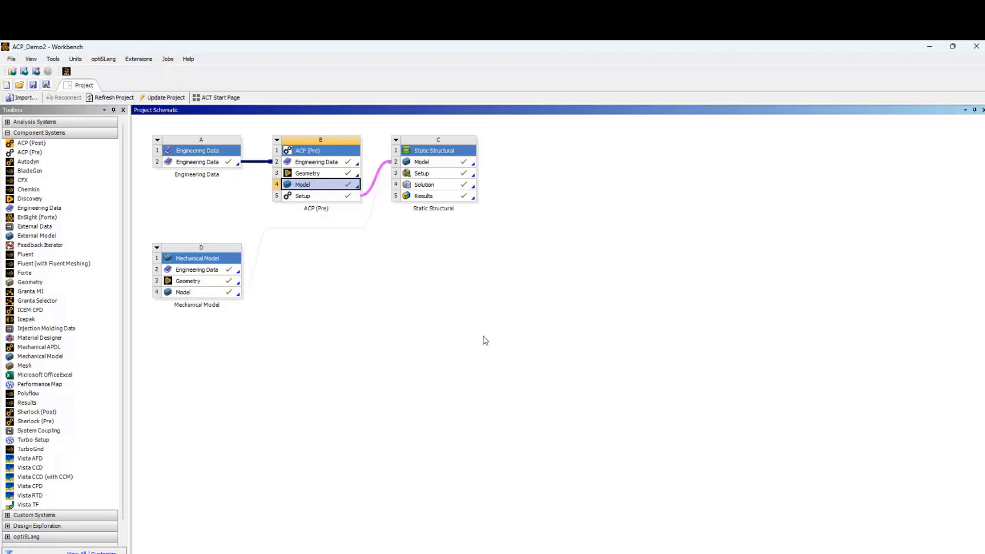
click(305, 197)
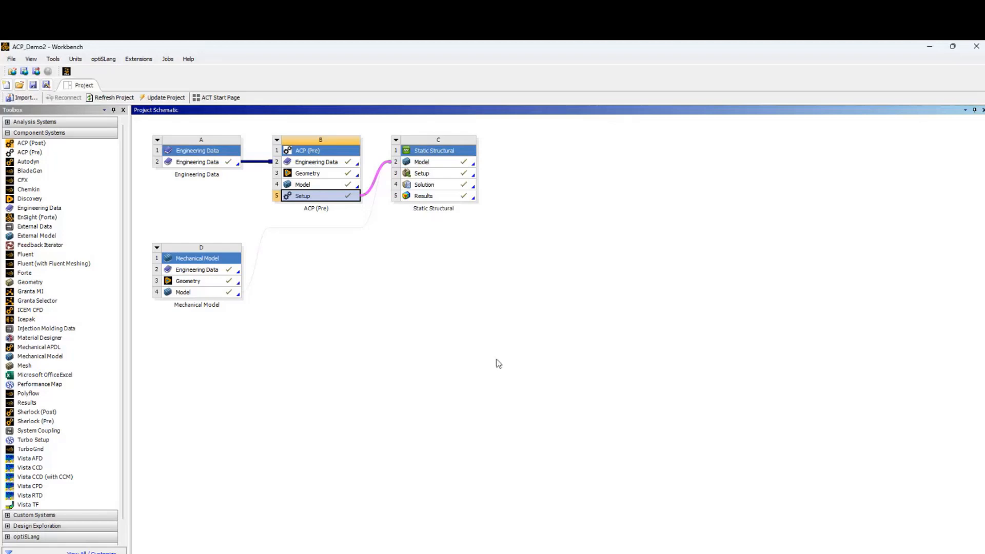
Switch to the Static Structural model in Mechanical, list its geometry sources and display the assembled mesh
click(458, 322)
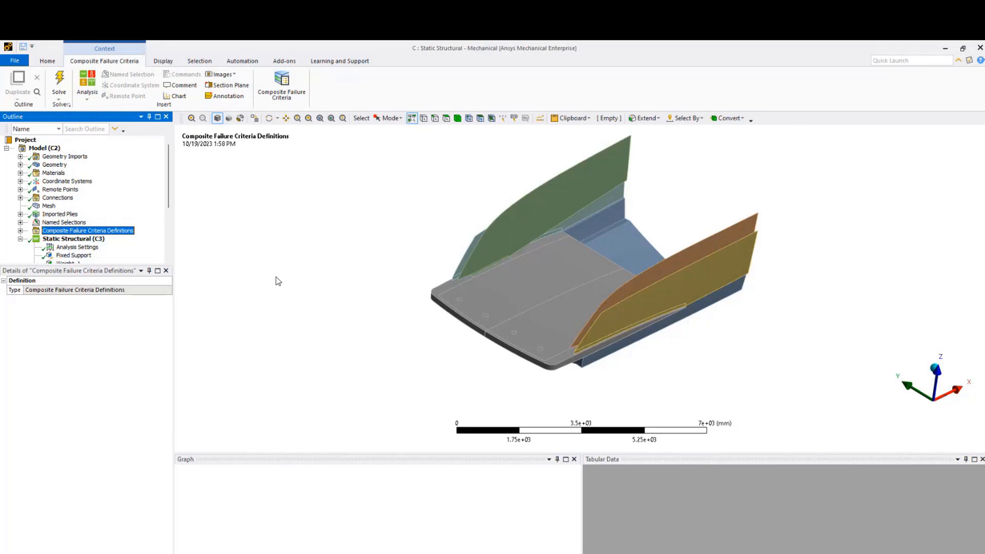
click(20, 165)
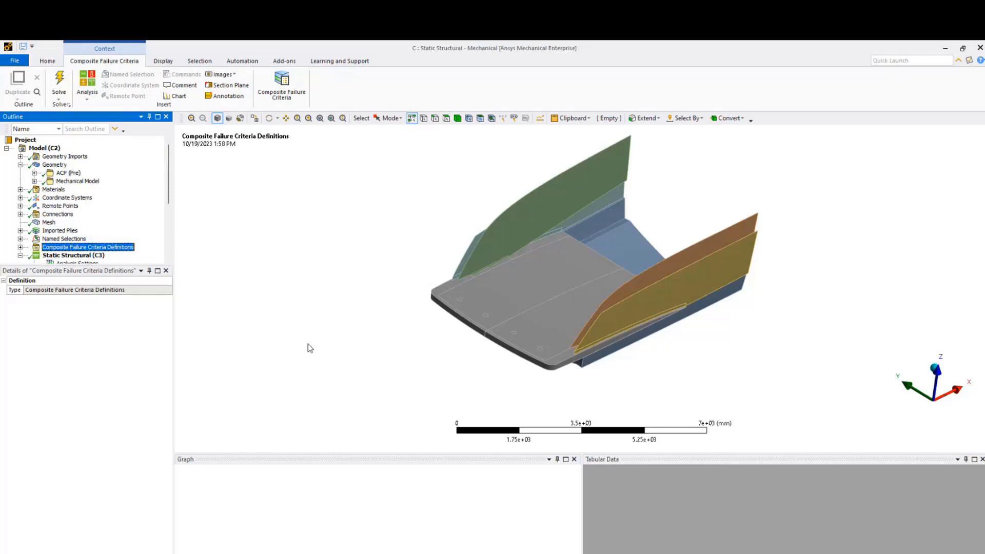
click(57, 224)
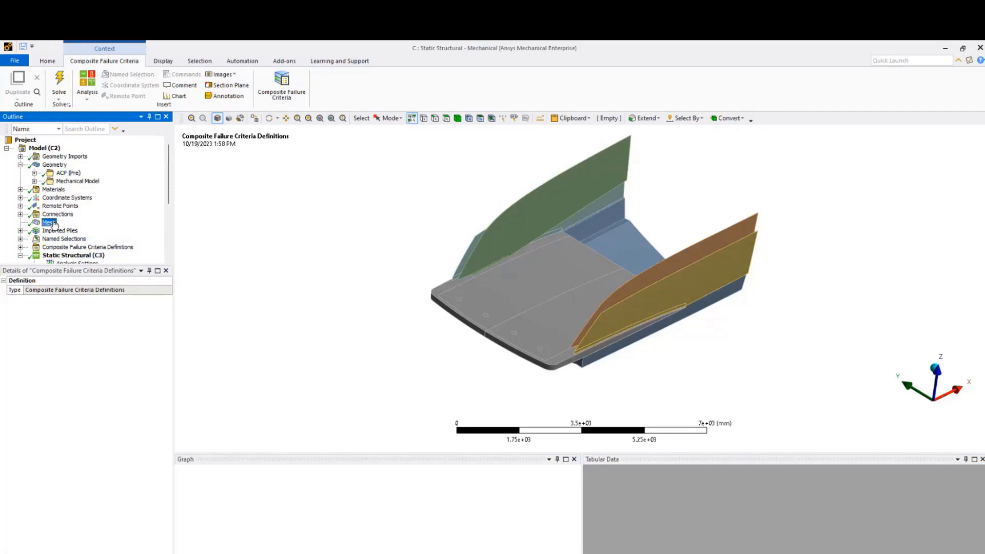
Examine the overlapping transom mesh around the four holes and its position between the side walls
middle_drag(374, 236, 459, 399)
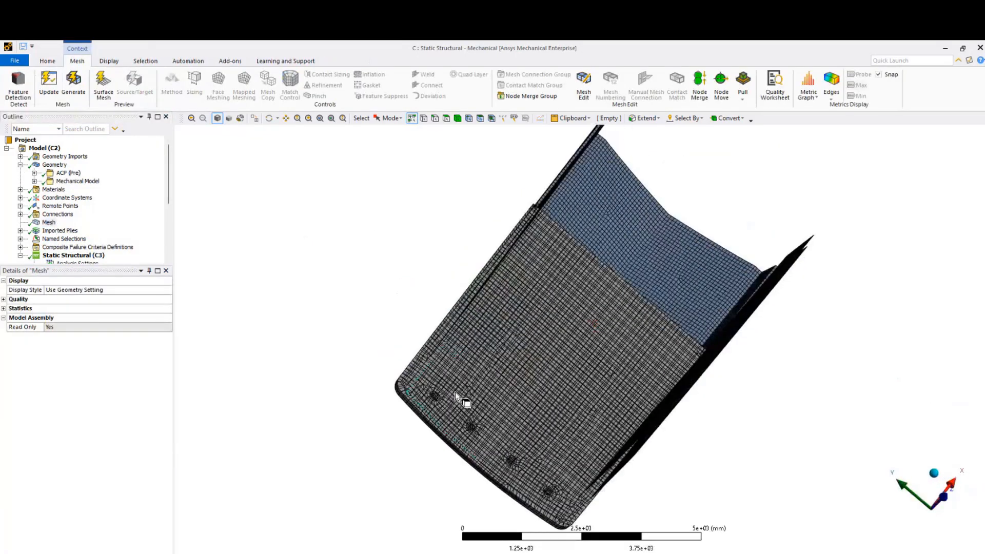
scroll(519, 344, up, 2)
scroll(540, 377, down, 2)
scroll(540, 377, up, 5)
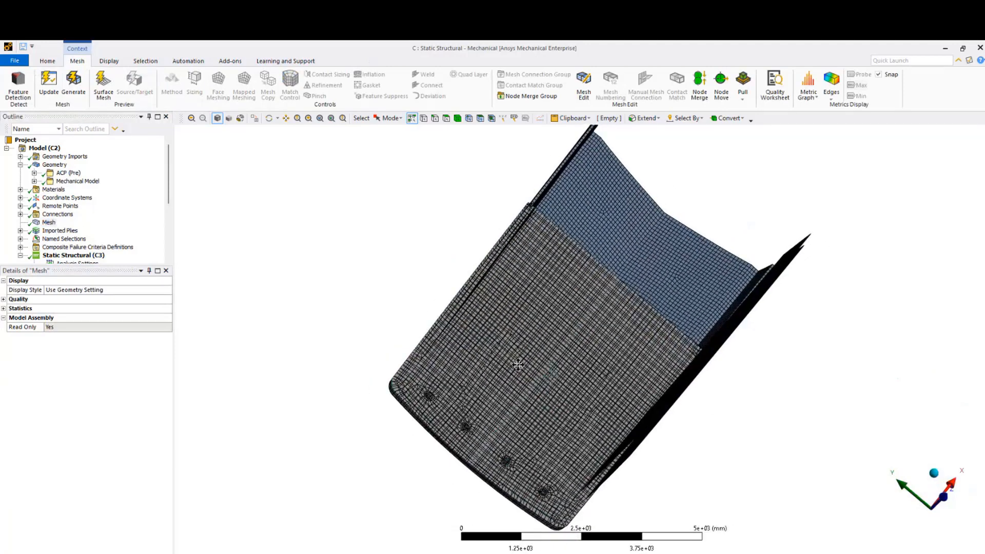
scroll(432, 327, down, 5)
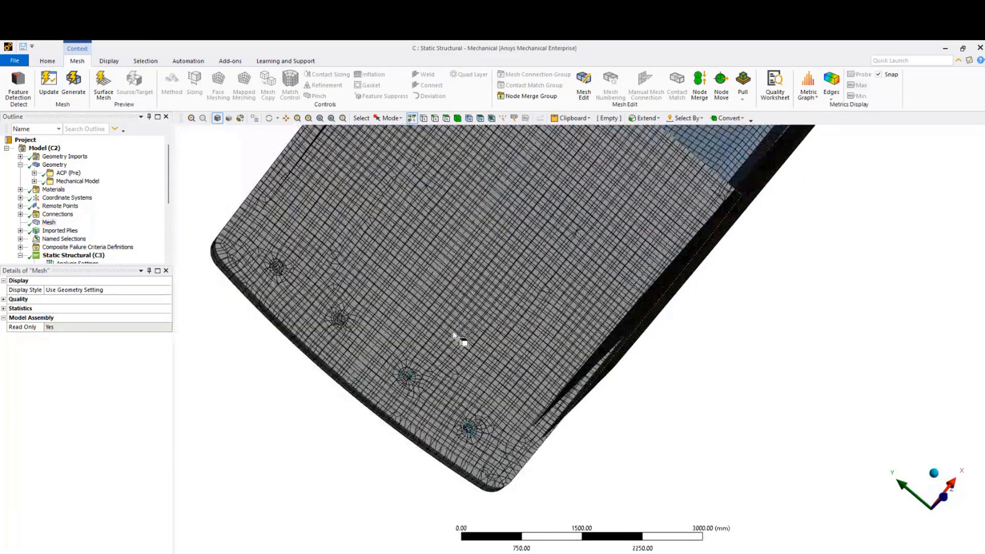
middle_drag(596, 388, 560, 391)
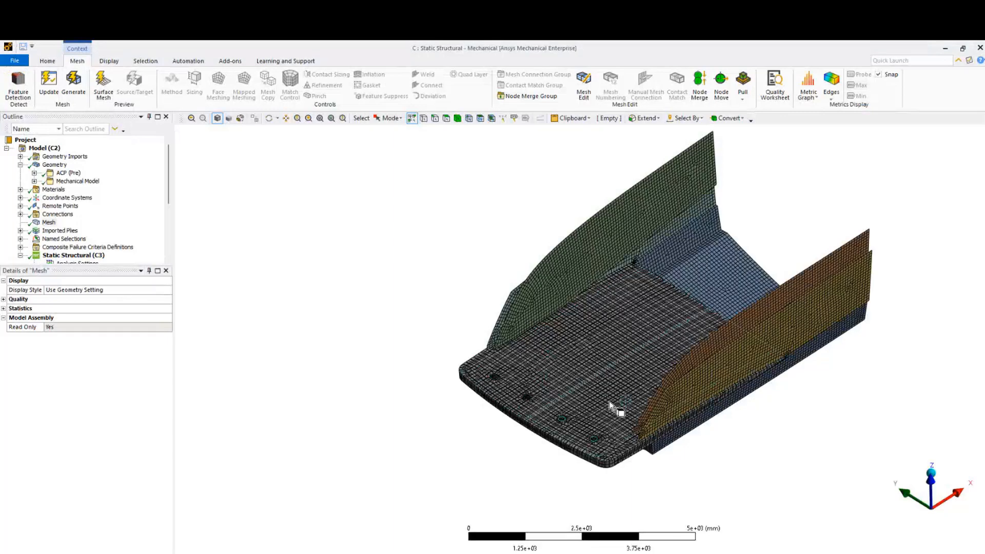
scroll(606, 409, up, 5)
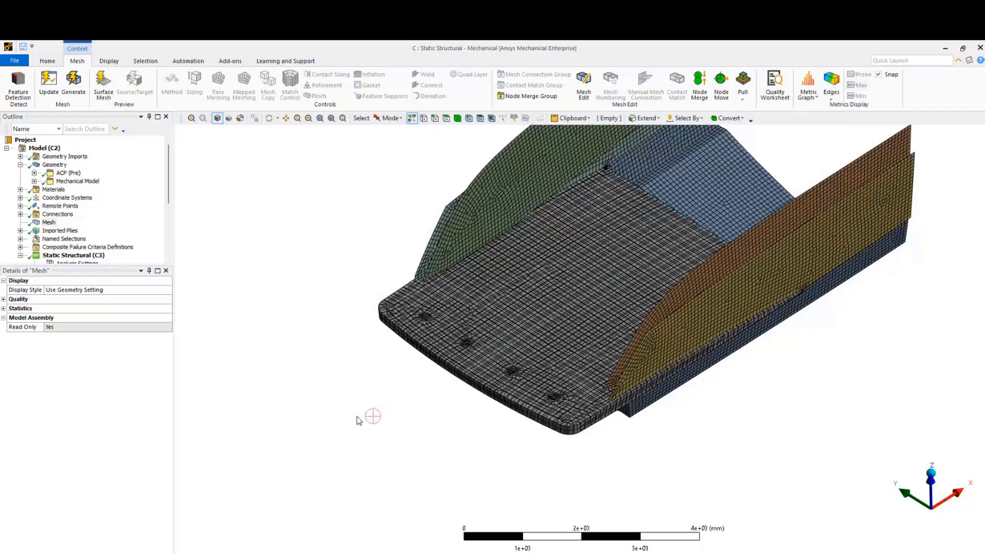
Hide the Transom body of the Mechanical Model and display the mesh of the remaining bodies
click(34, 181)
click(106, 190)
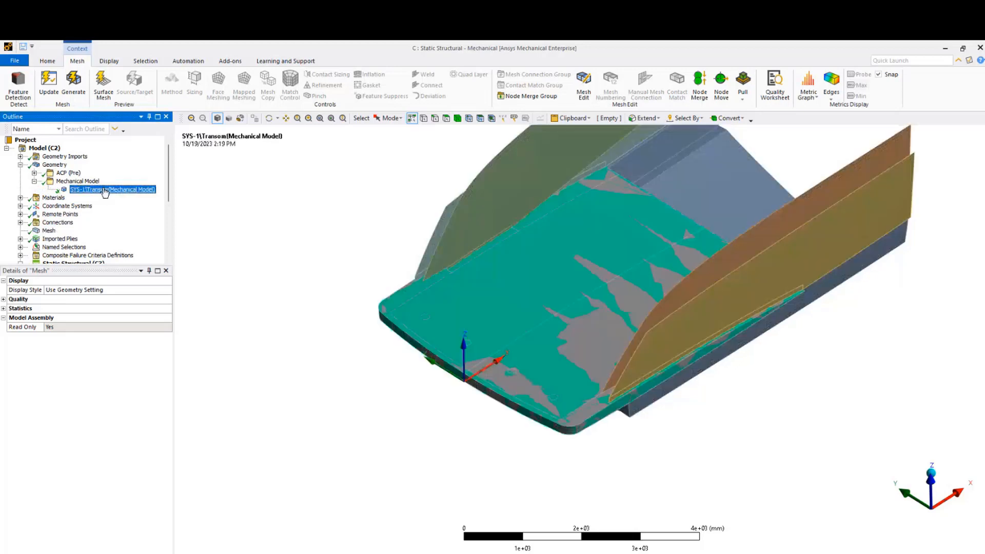
right_click(106, 189)
click(131, 249)
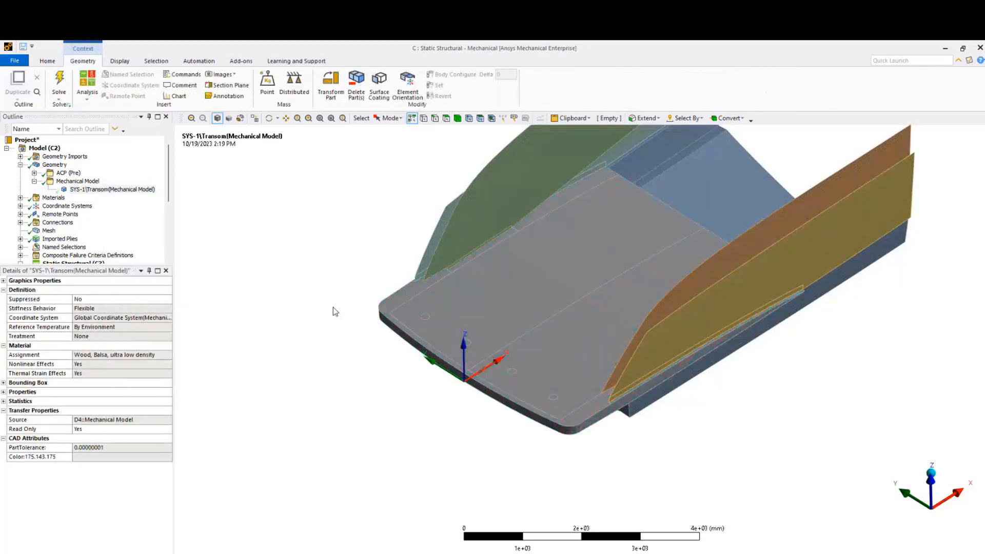
click(49, 231)
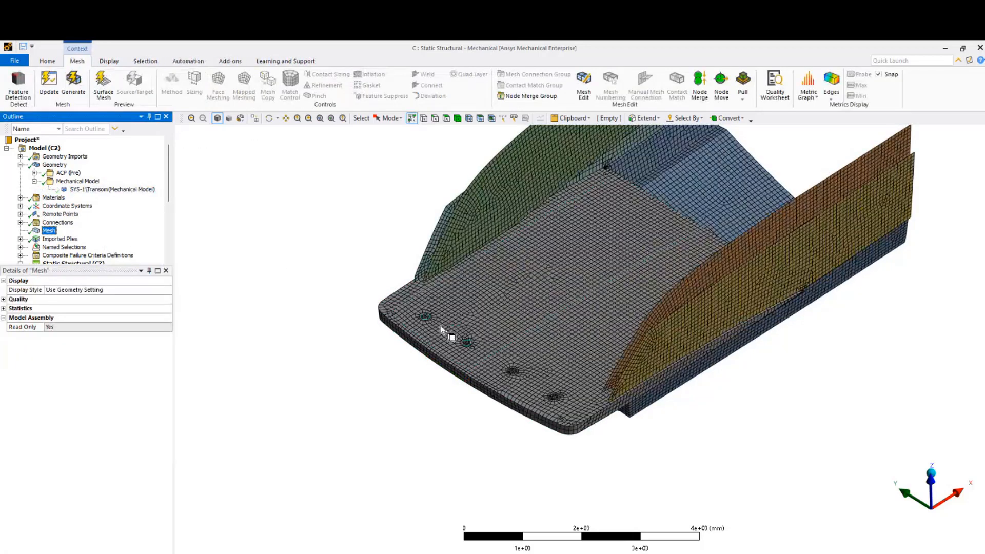
click(20, 164)
click(48, 206)
Expand the plies imported from ACP (Pre) down to the individual layers of the Transom group's ModelingPly.1
click(20, 214)
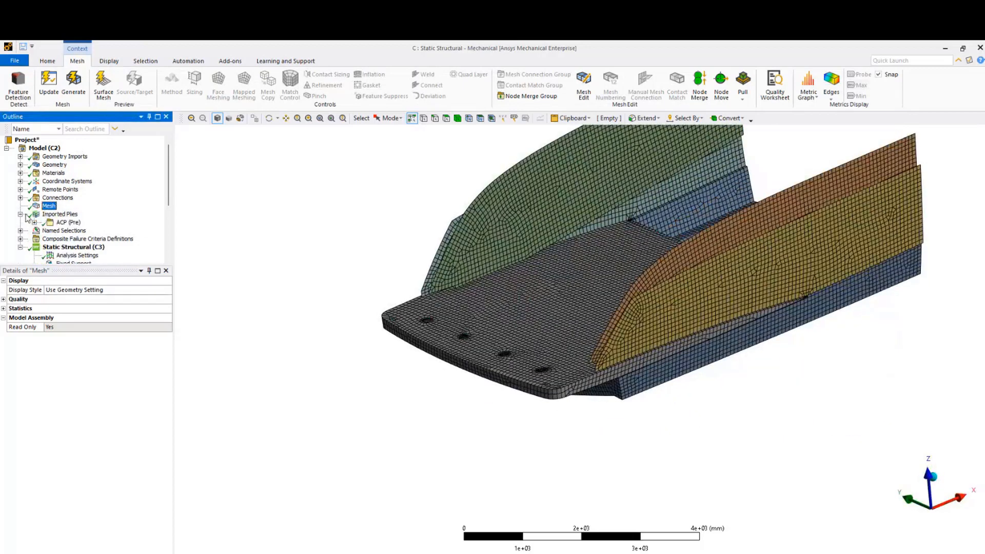
click(33, 223)
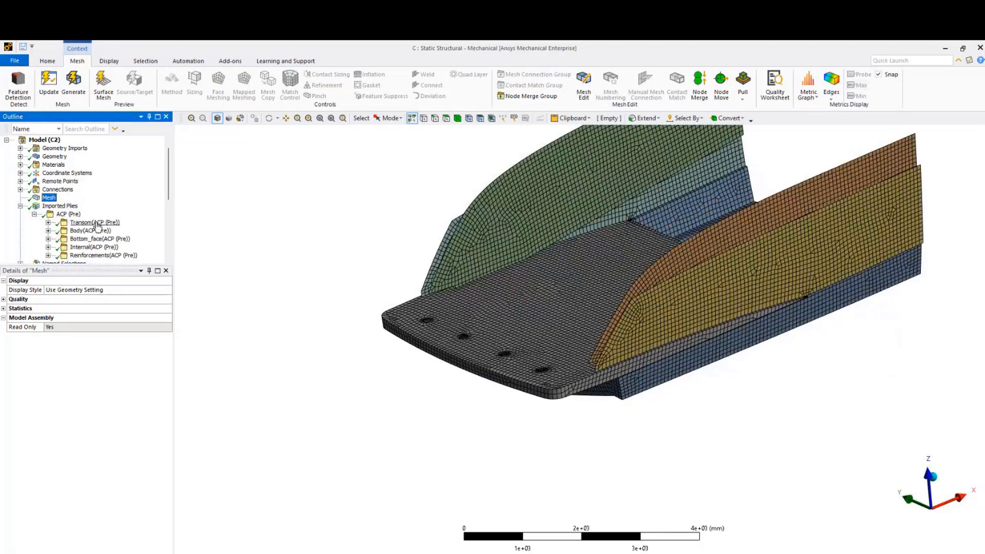
click(97, 224)
click(48, 223)
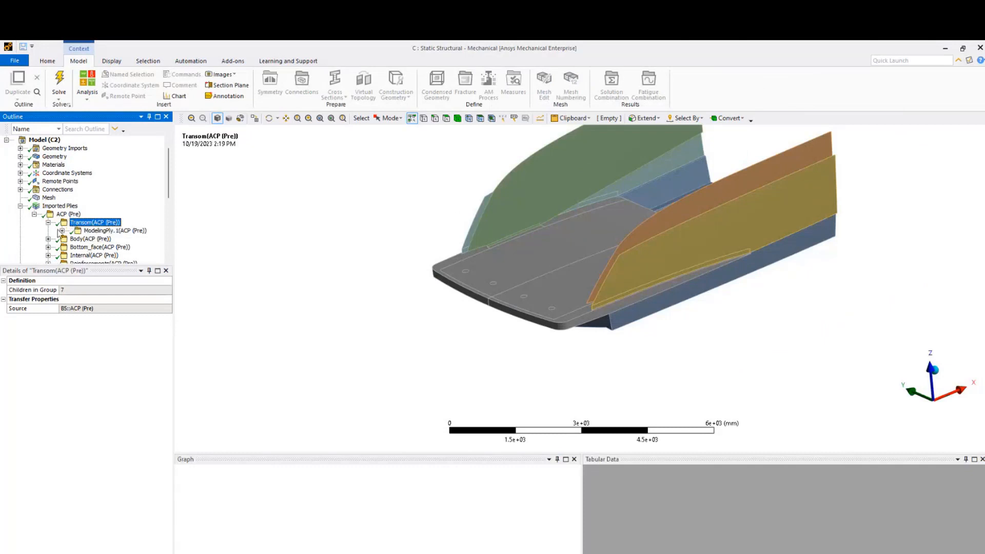
click(62, 231)
click(76, 240)
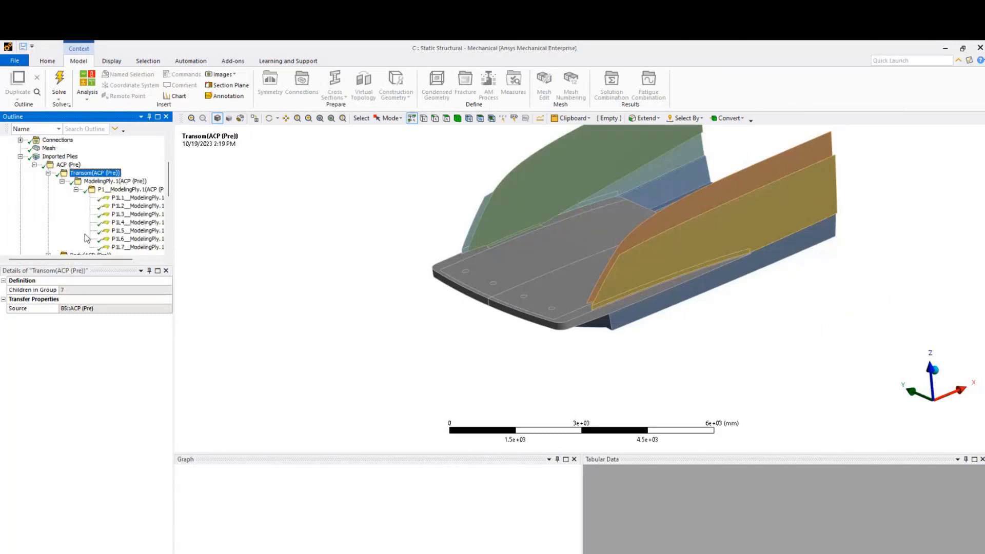
Review the coverage, material, thickness and angle of transom layers P1L1 to P1L4, and collapse the imported plies
click(117, 200)
click(121, 206)
click(121, 214)
click(122, 222)
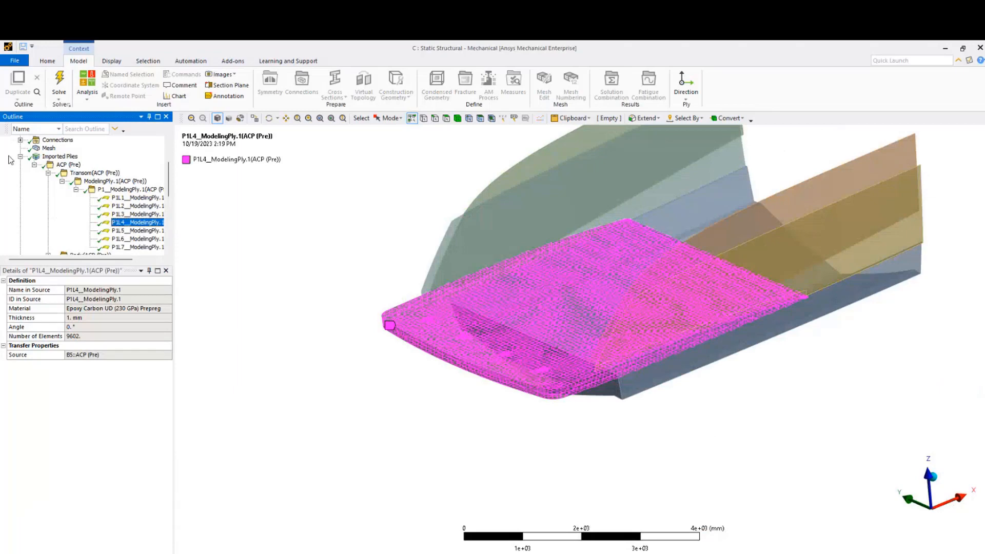
click(20, 156)
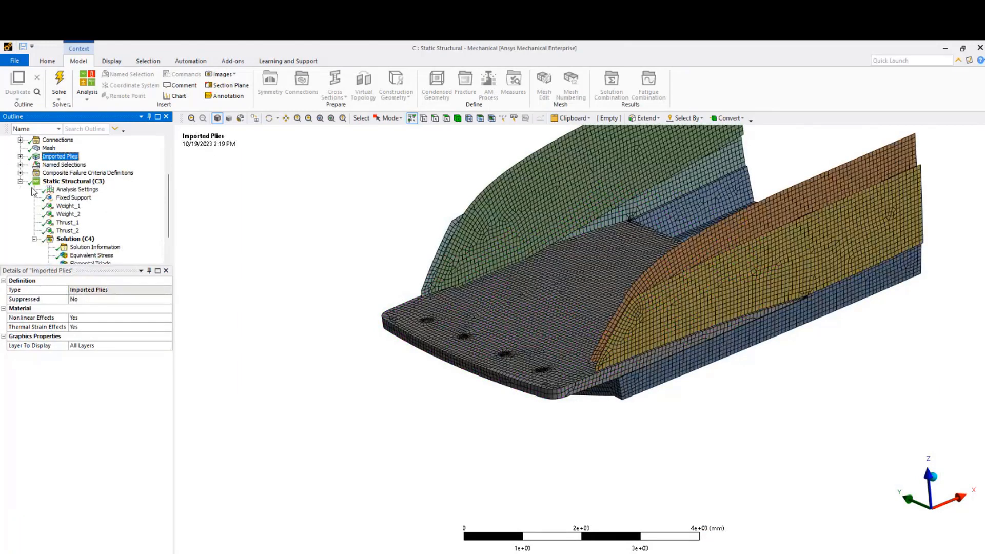
Review the named selections transferred from ACP (Pre), collapse their list and show the Named Selections settings
click(20, 164)
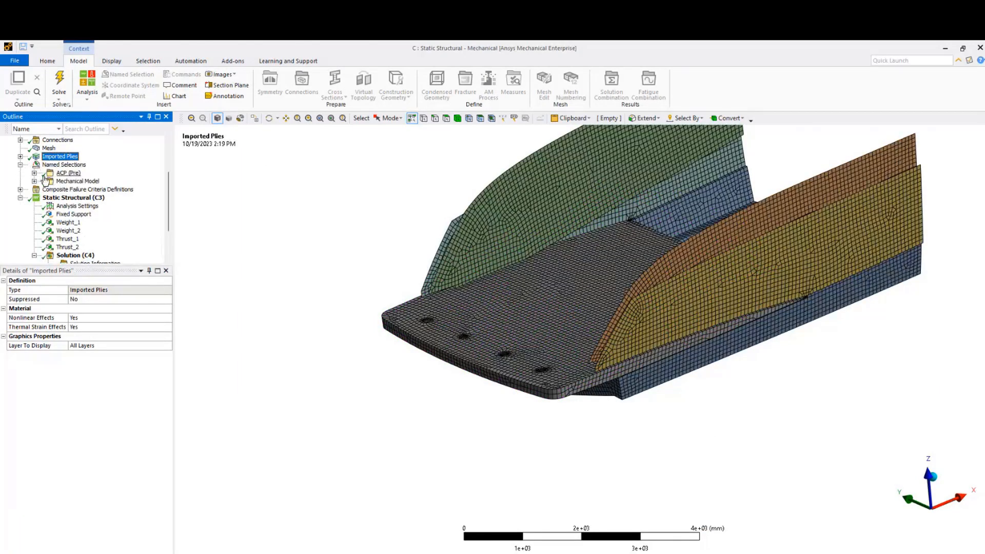
click(34, 172)
scroll(58, 155, up, 2)
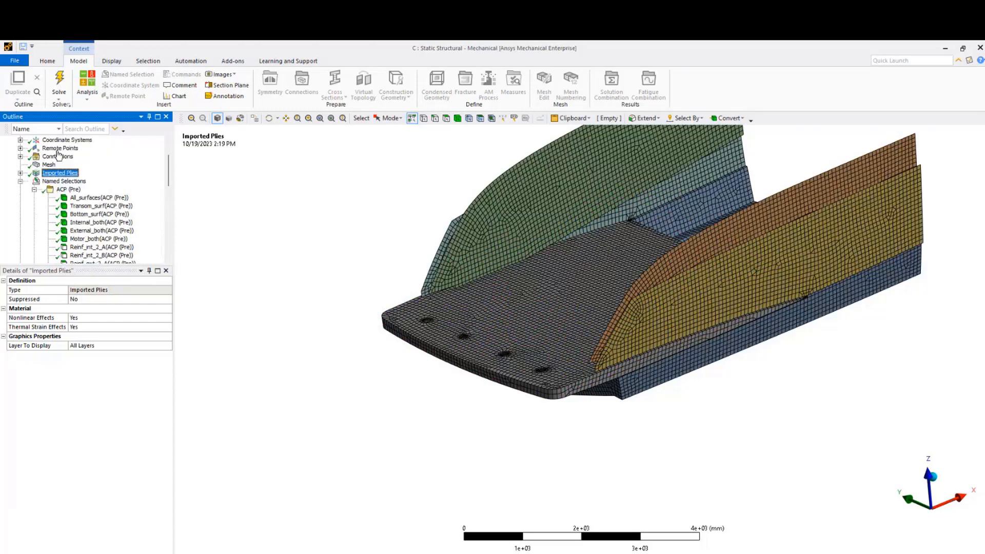
click(20, 181)
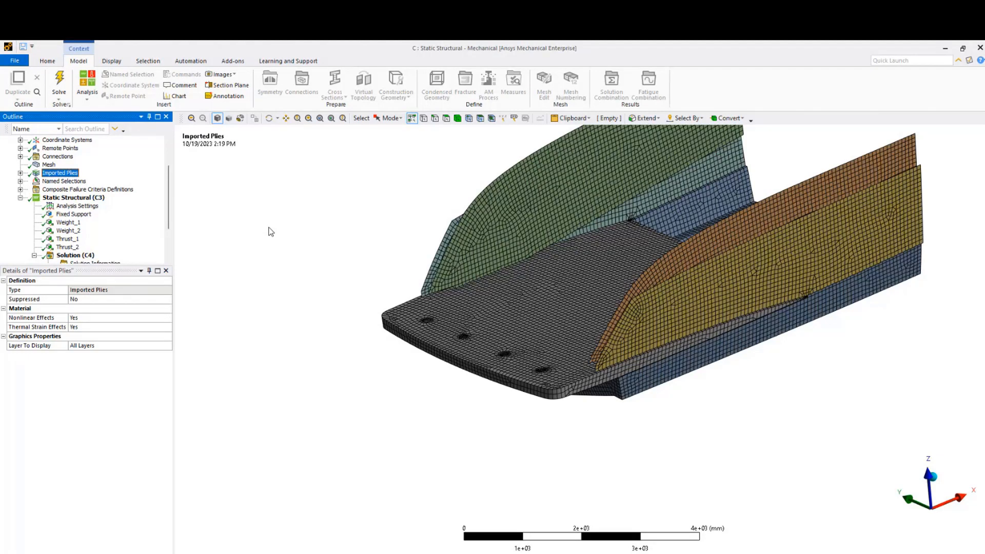
click(63, 181)
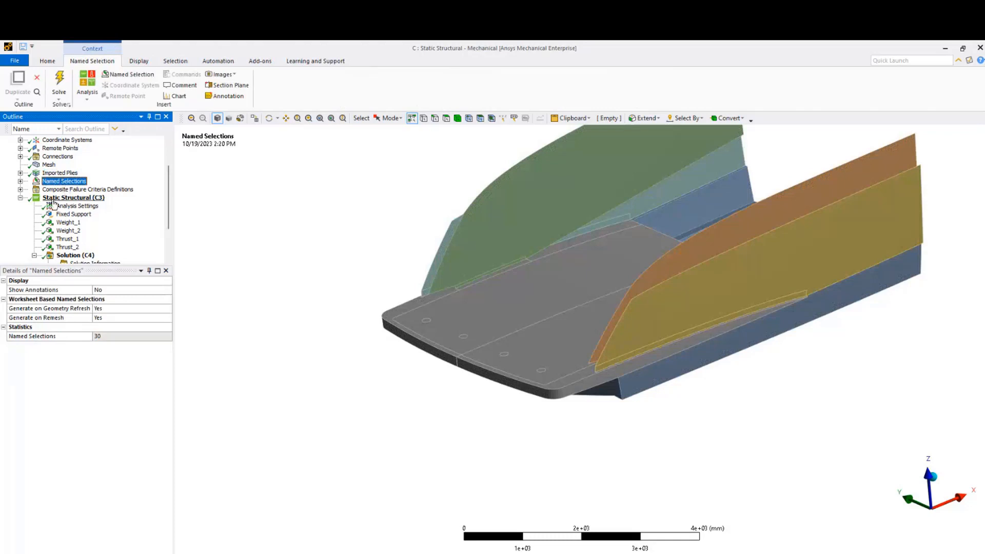
Show the Fixed Support and inspect the open forward hull edges it is applied to
click(73, 214)
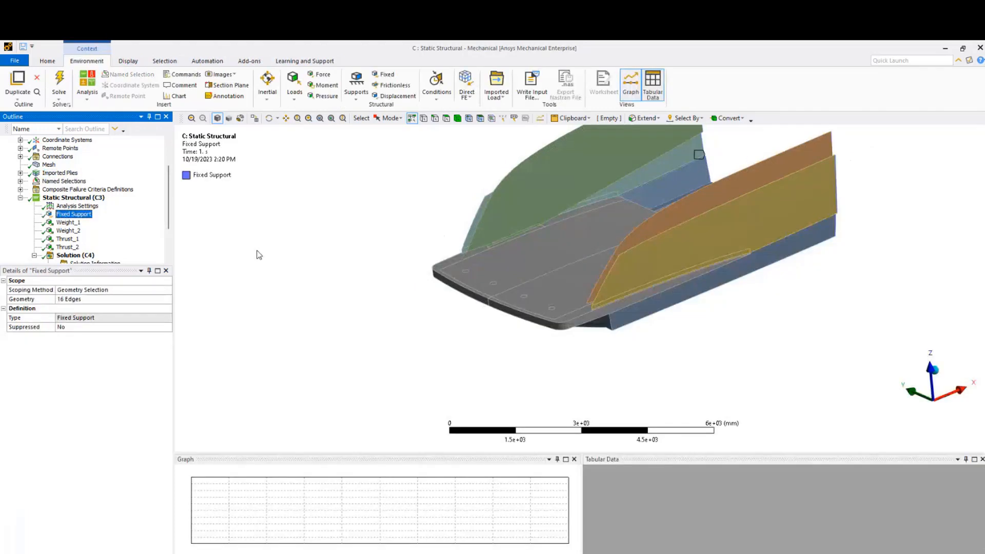
middle_drag(726, 318, 703, 229)
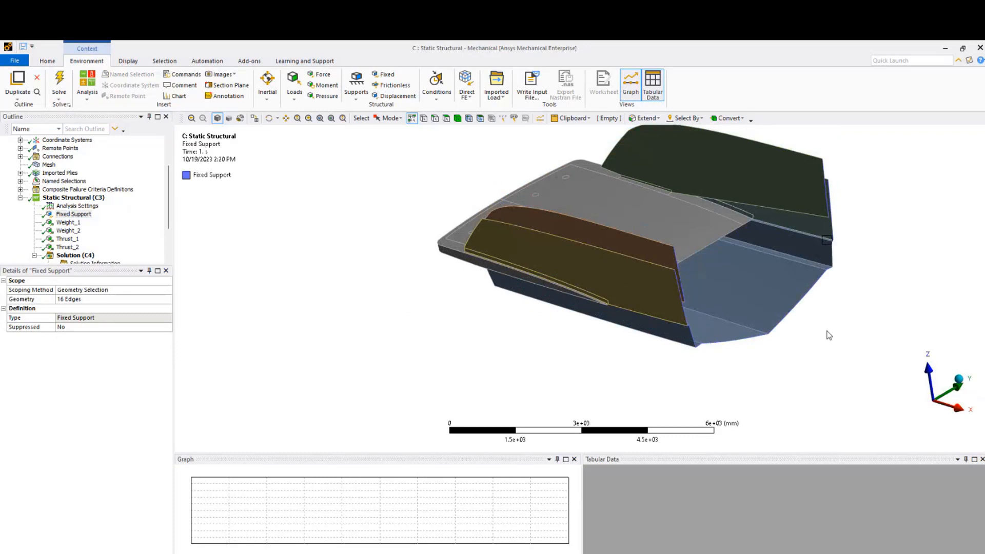
middle_drag(840, 264, 724, 297)
Review the Weight_1 remote force, and display it together with Weight_2 on the transom
click(70, 224)
ctrl+middle_drag(359, 236, 443, 226)
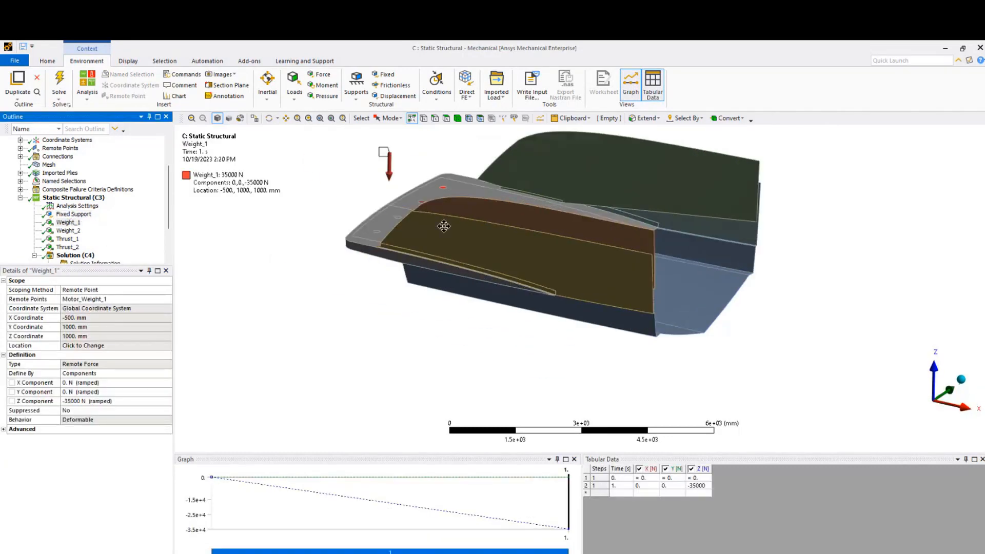
ctrl+click(68, 230)
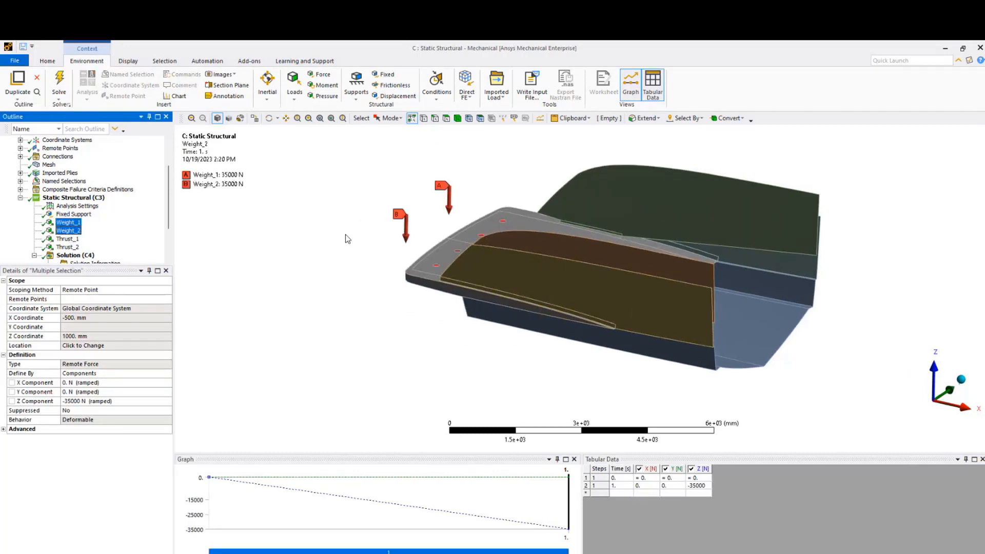
middle_drag(347, 238, 417, 232)
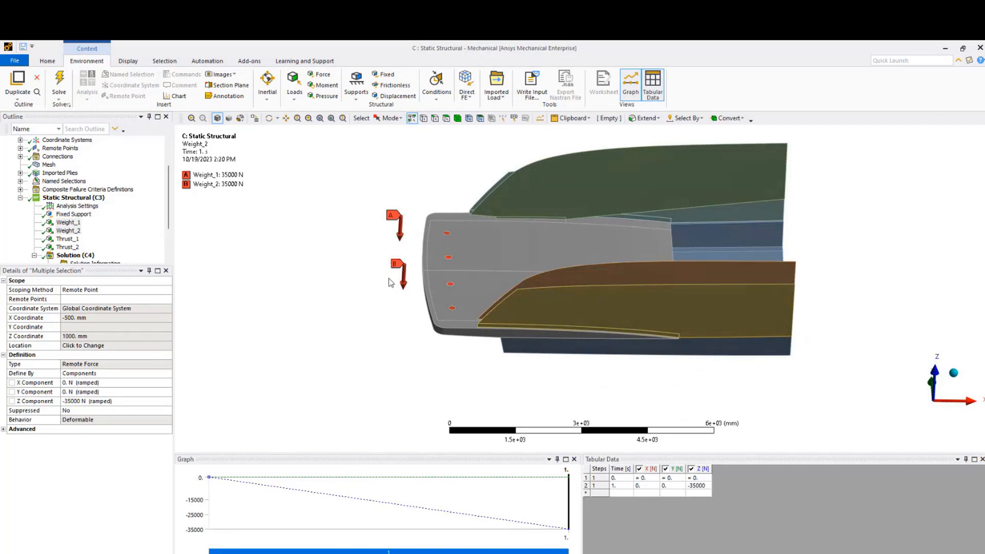
Review the Thrust_1 remote force, and display it together with Thrust_2 below the transom
click(66, 239)
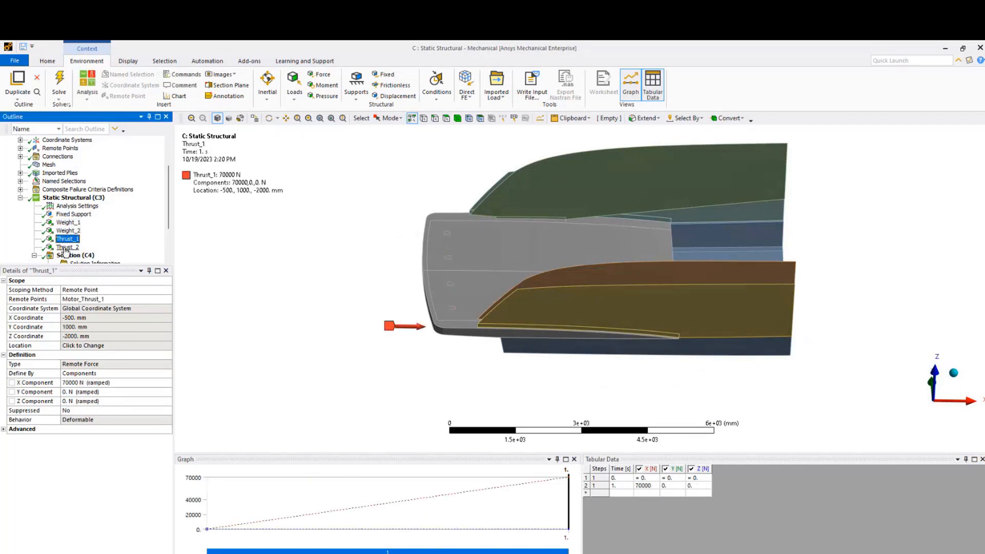
ctrl+click(65, 248)
middle_drag(253, 273, 374, 275)
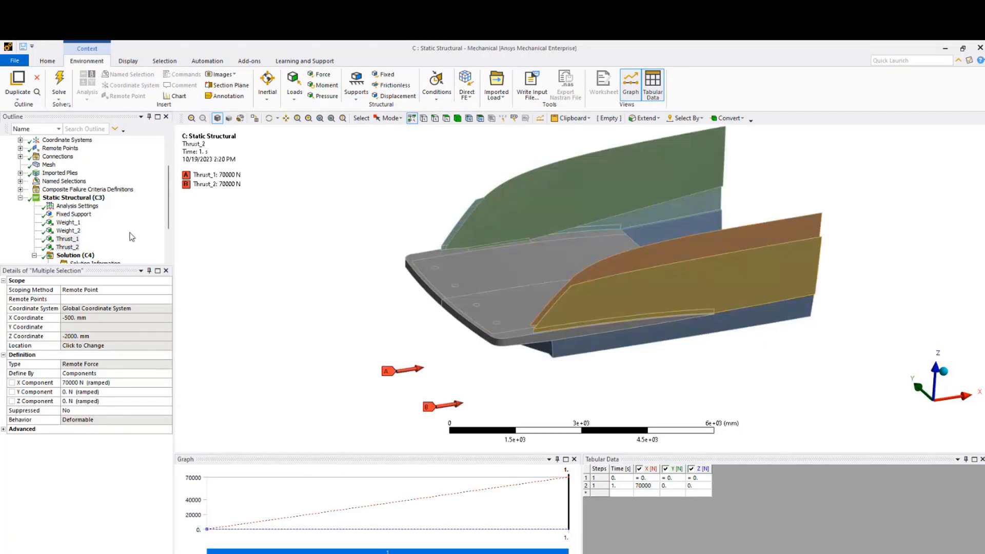
Bring the Solution results into view in the model tree and show the Analysis Settings of the static structural analysis
scroll(133, 237, down, 1)
scroll(142, 236, down, 1)
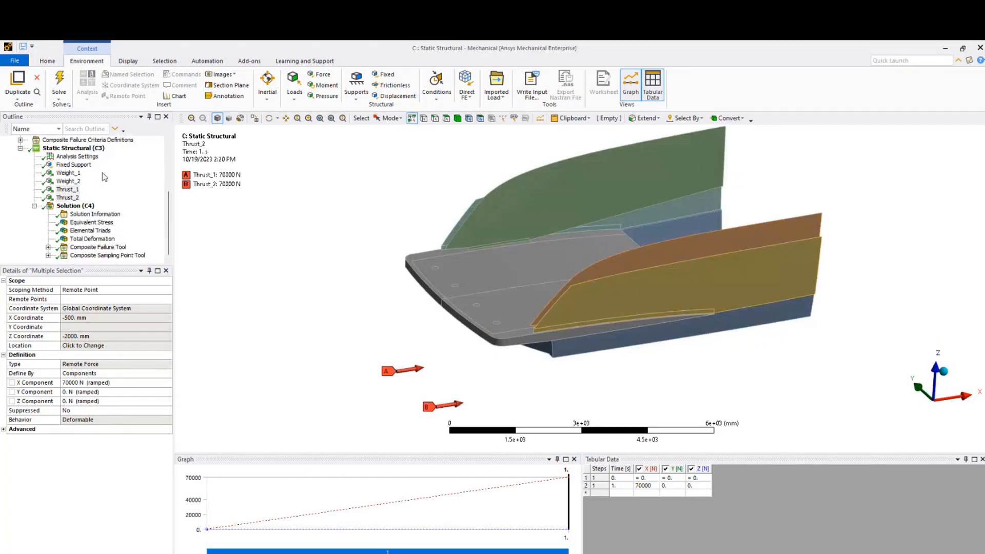
click(85, 215)
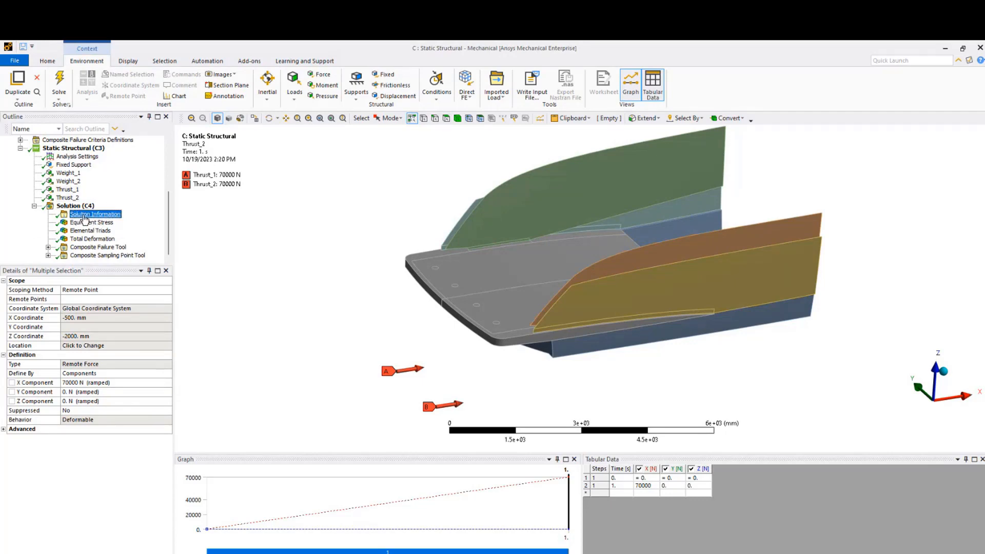
click(75, 157)
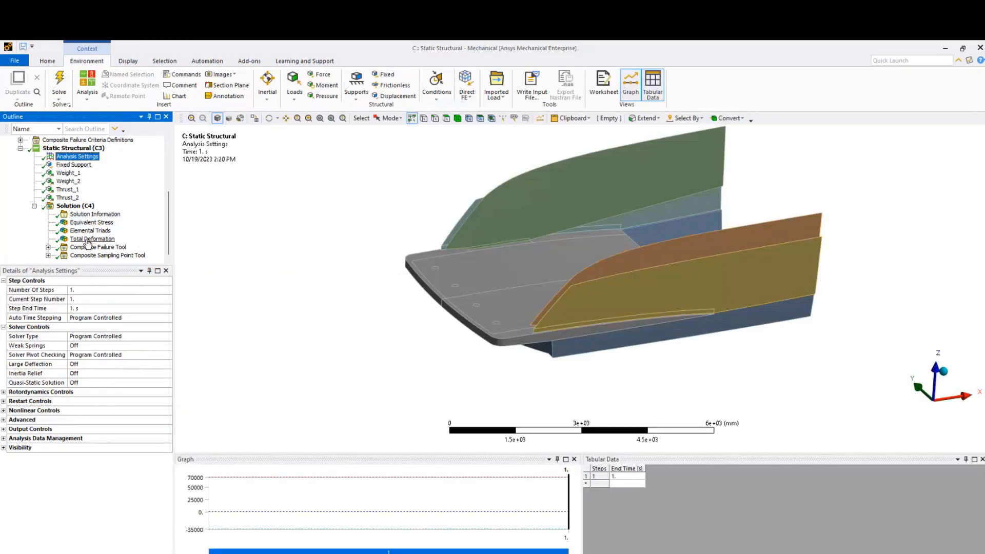
Display the Total Deformation result and inspect its contours over the whole stern
click(88, 239)
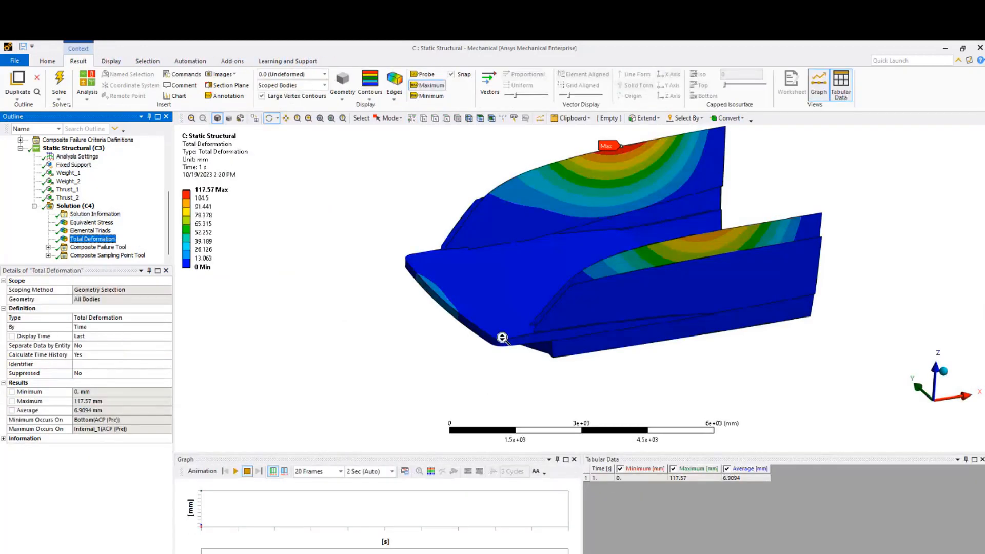
drag(534, 332, 502, 280)
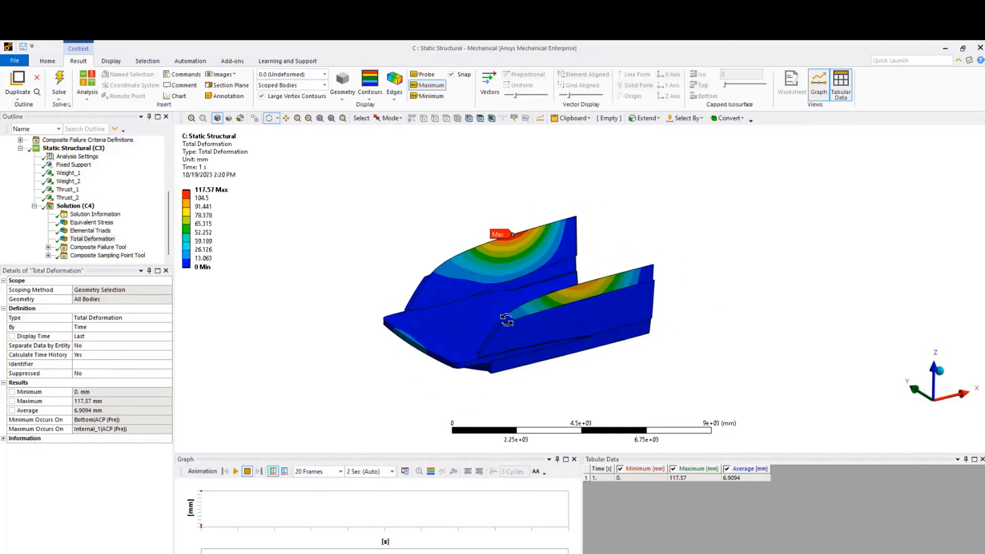
scroll(567, 323, up, 3)
scroll(568, 326, up, 2)
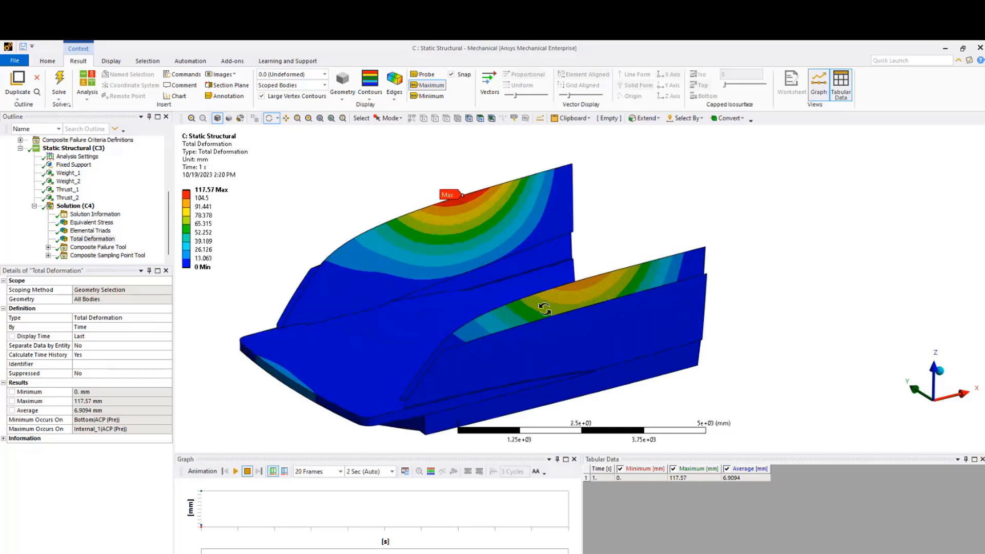
Play and stop the Total Deformation animation, and examine the deformed side walls from behind and above
click(236, 472)
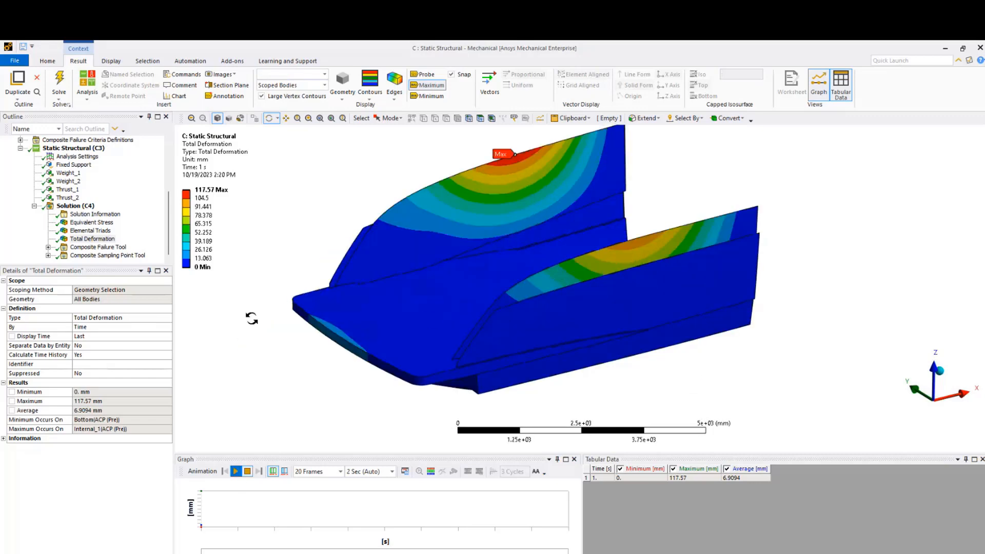
click(247, 471)
drag(332, 306, 396, 208)
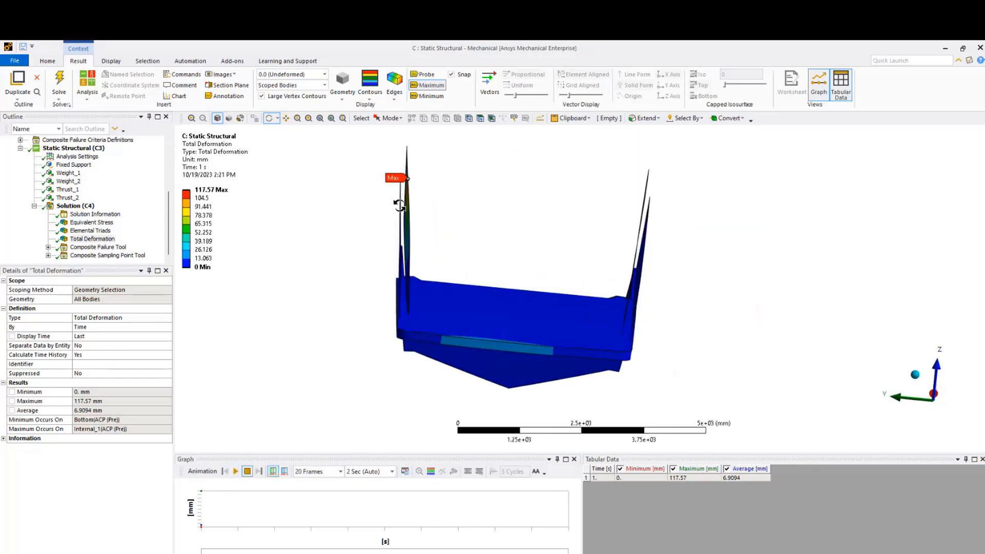
drag(436, 174, 429, 248)
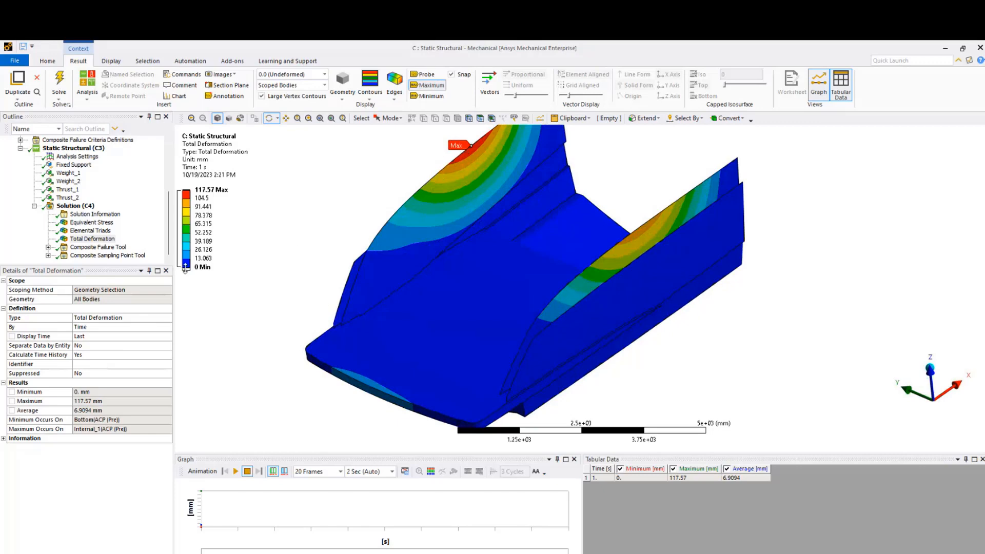
Expand the Composite Failure Tool and review its reinforced ply criteria, including Maximum Strain and Maximum Stress
click(49, 248)
click(98, 247)
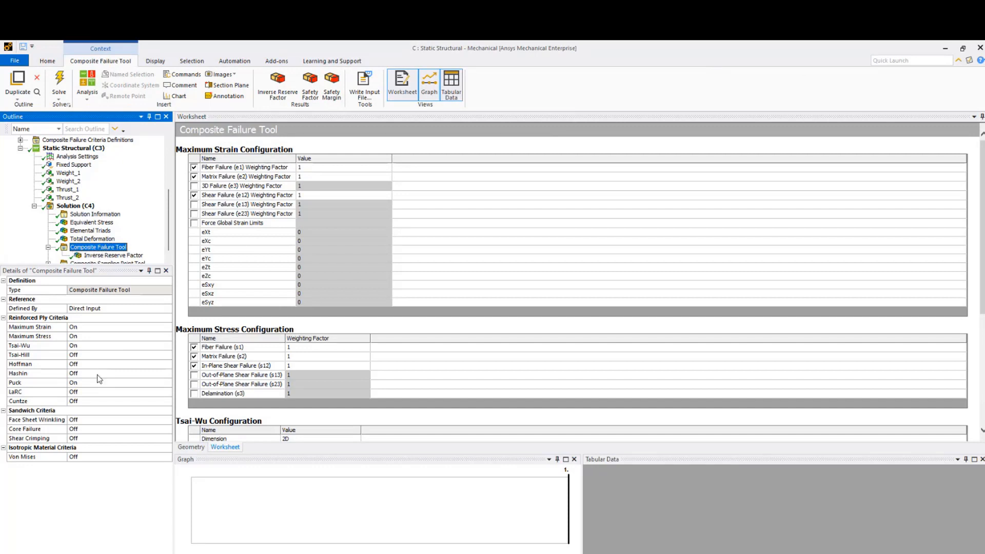
click(28, 319)
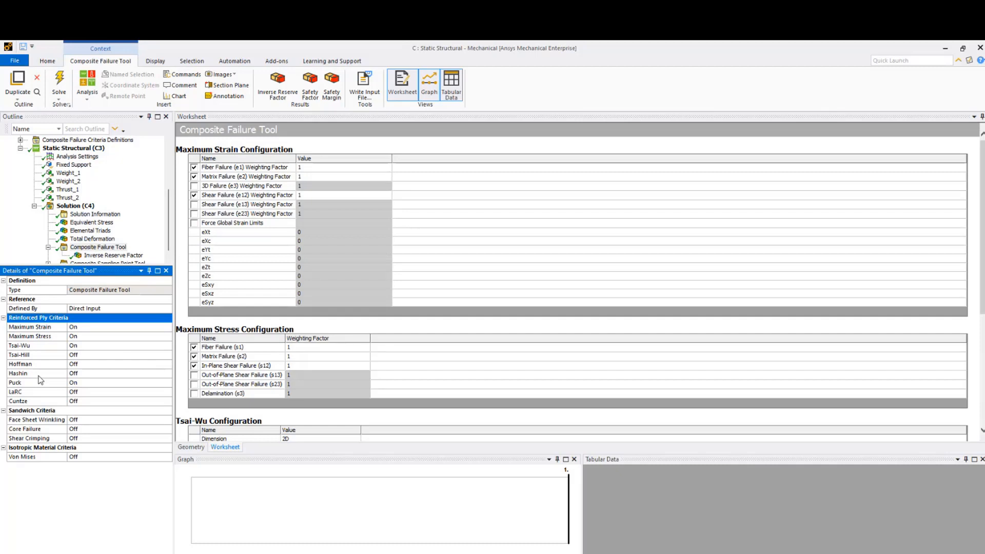
click(45, 329)
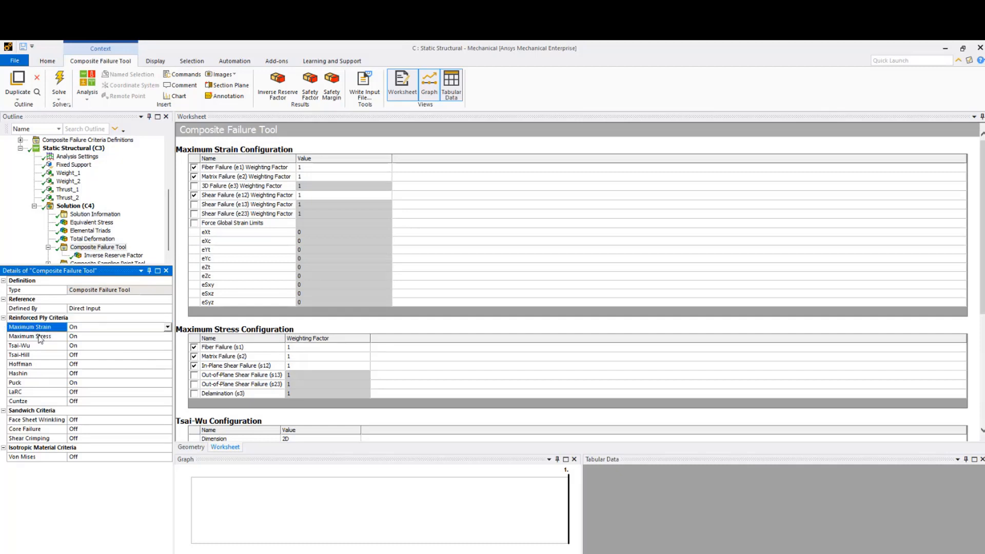
click(43, 338)
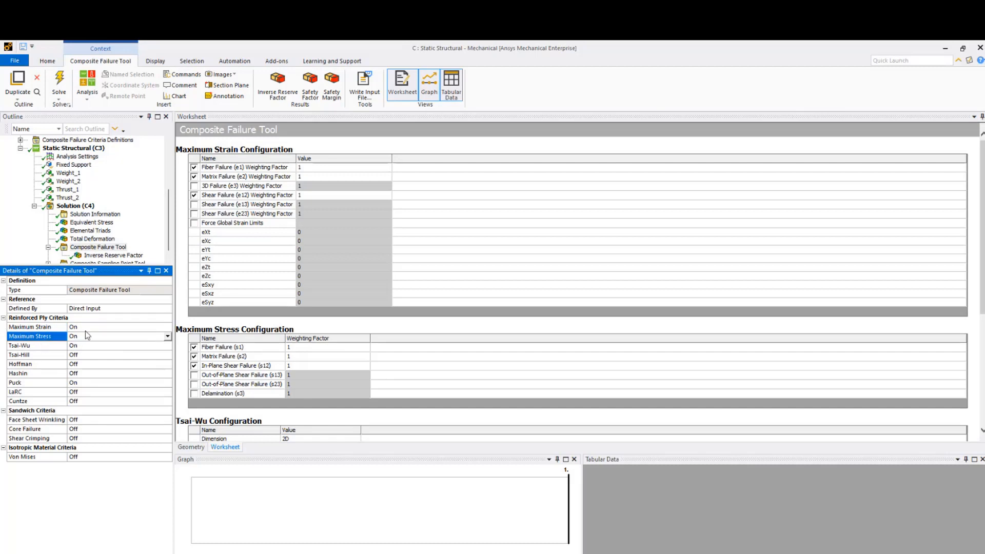
click(88, 327)
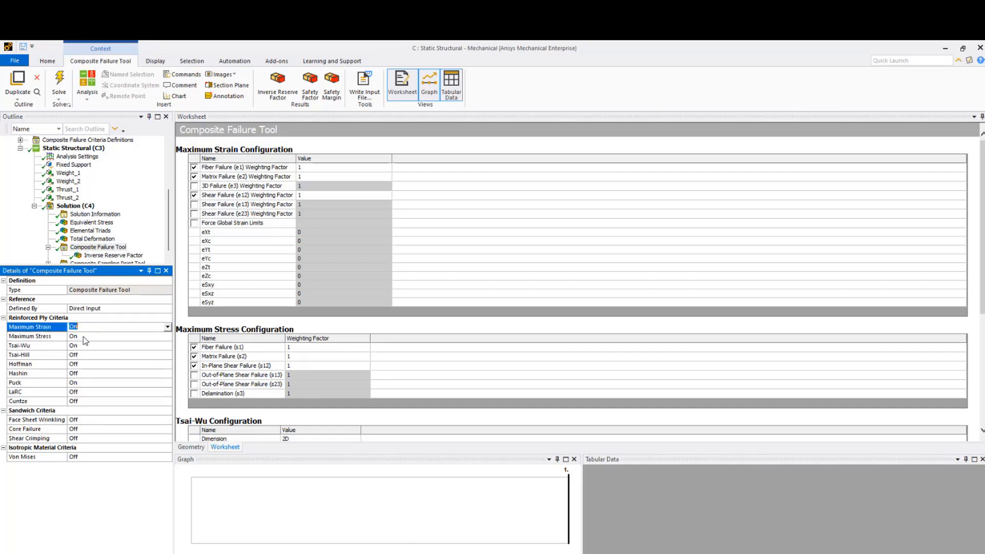
click(85, 337)
double_click(86, 345)
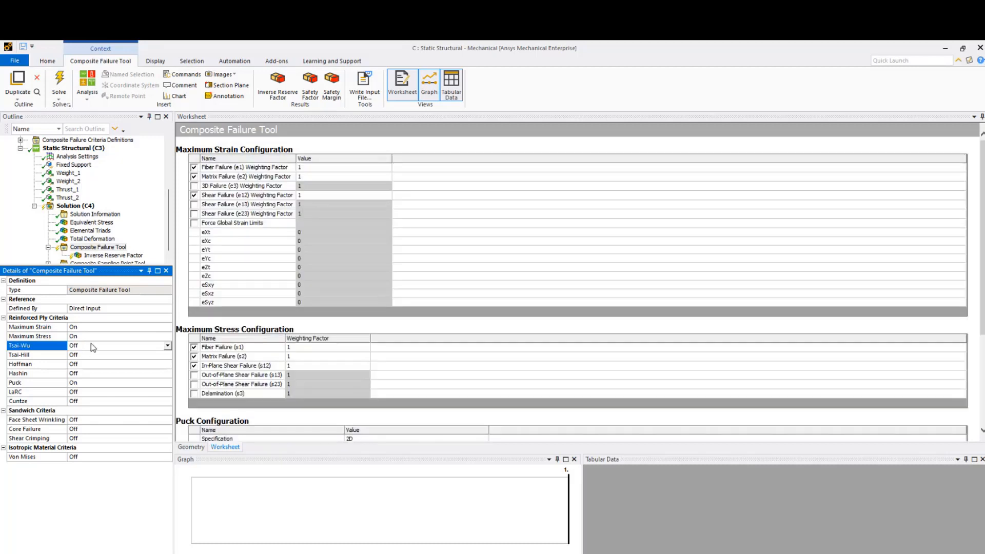
click(92, 335)
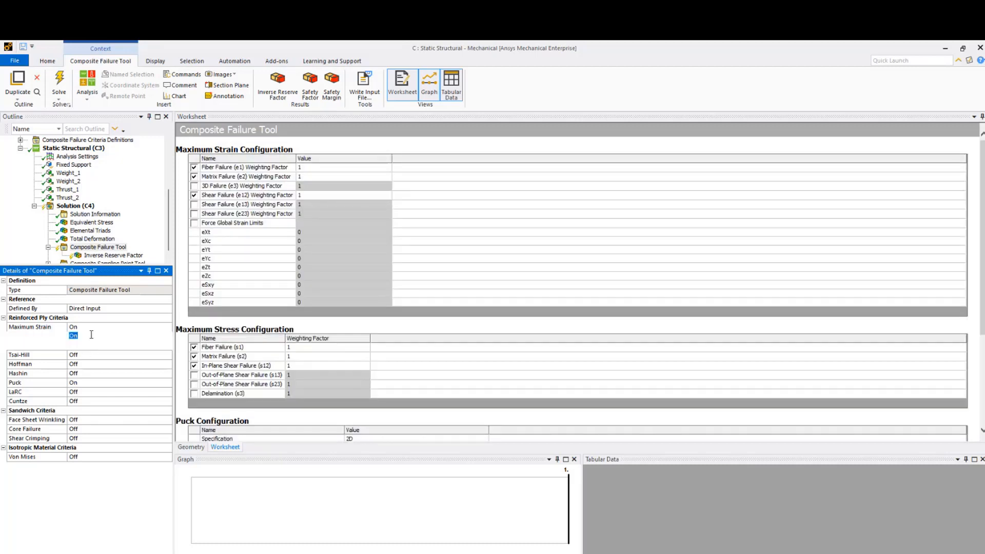
click(92, 336)
double_click(92, 346)
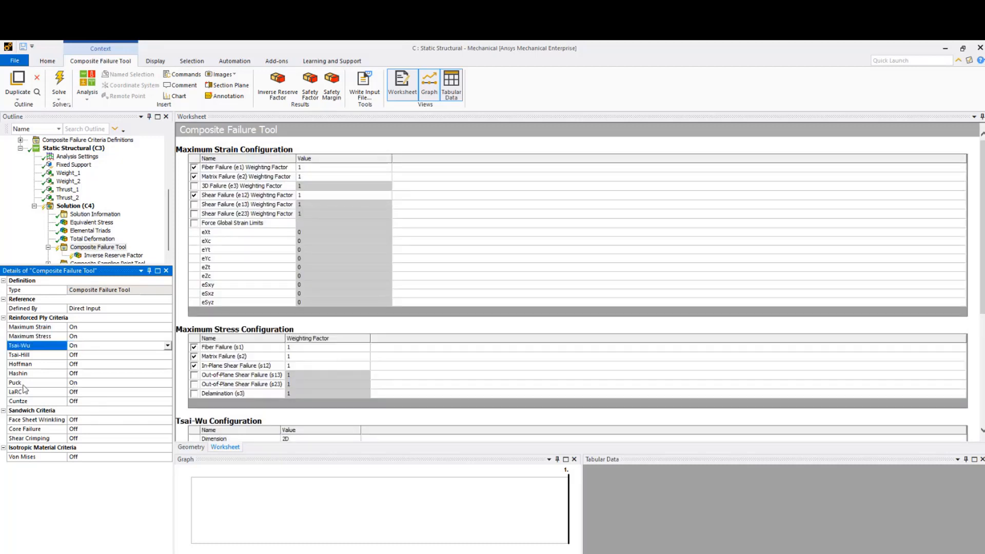
Review the Puck criterion and the failure criteria configurations in the Composite Failure Tool worksheet
click(23, 385)
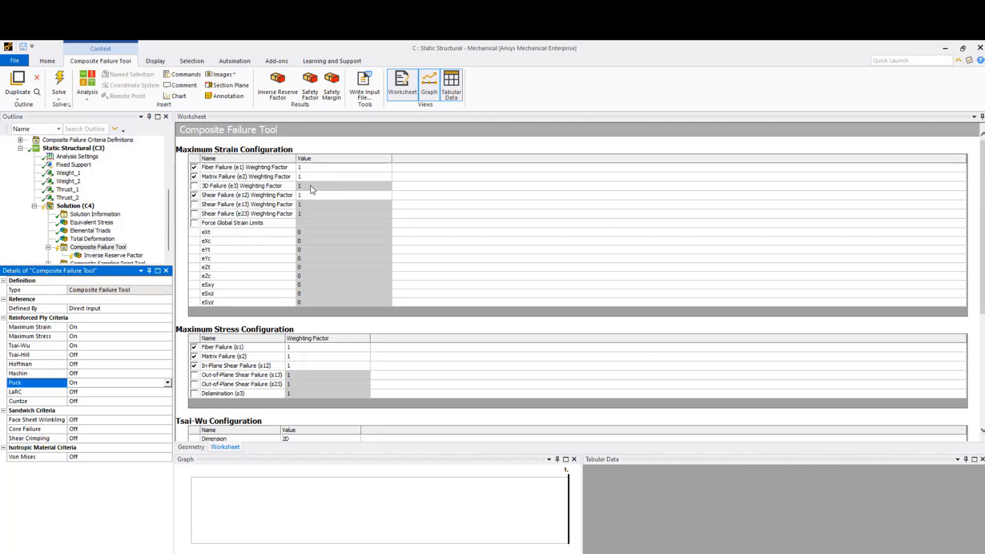
scroll(441, 232, down, 5)
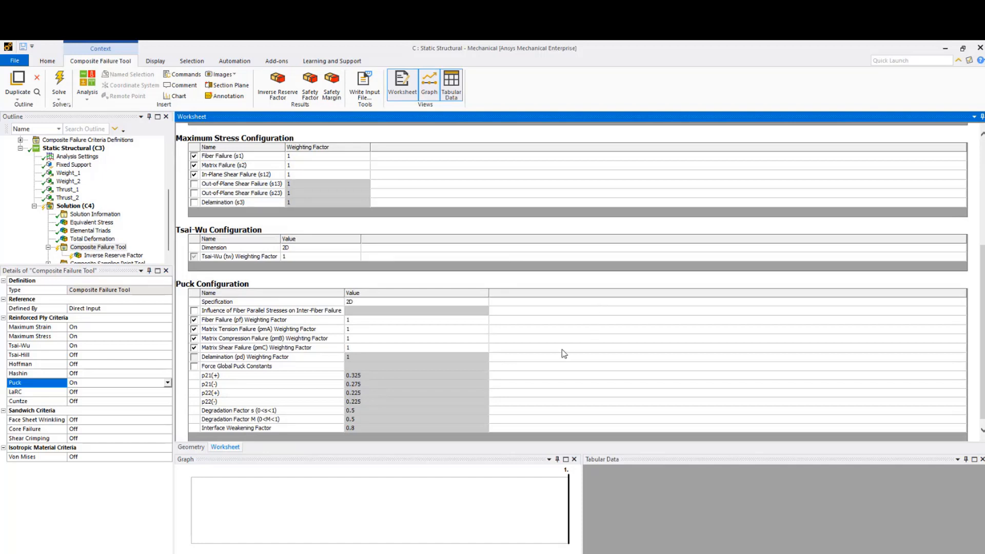
scroll(564, 354, down, 1)
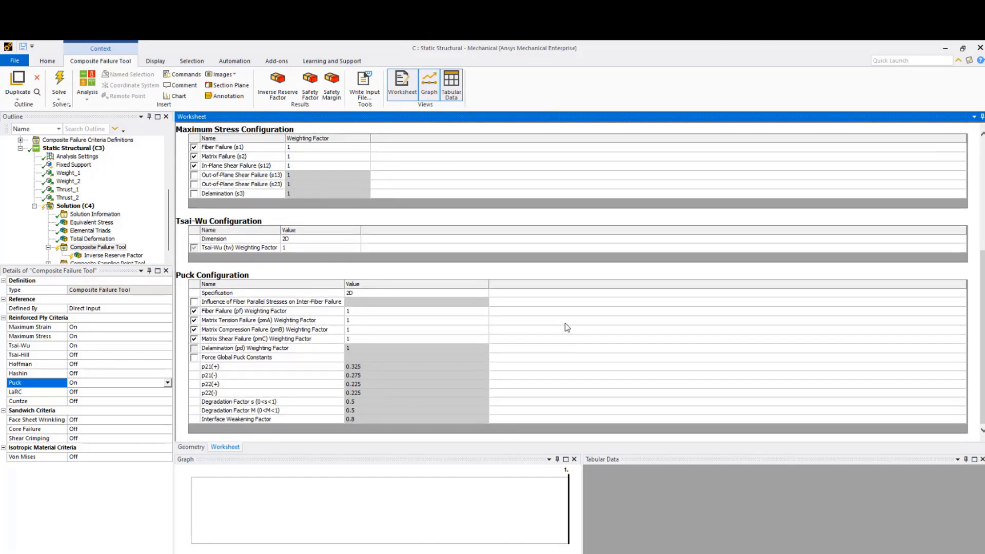
scroll(567, 328, up, 5)
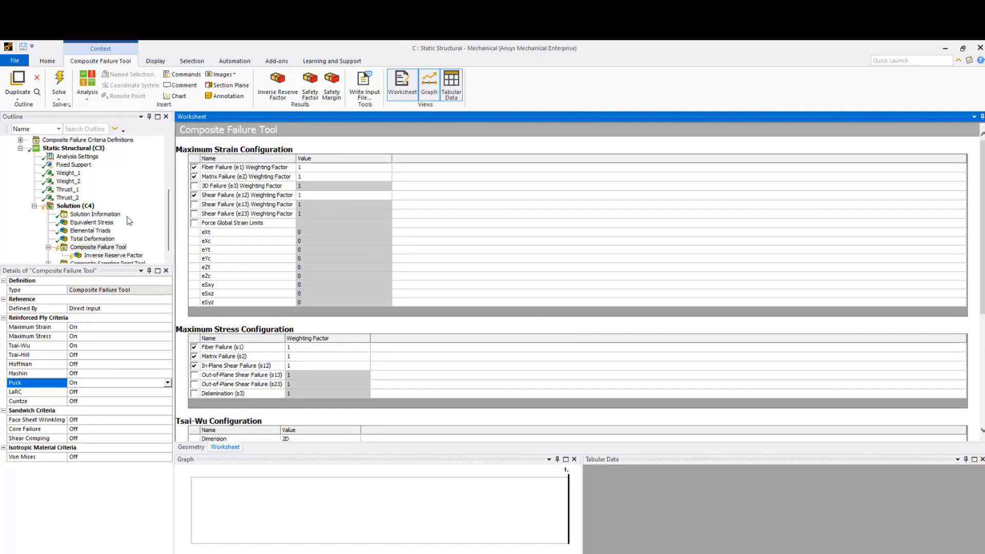
Re-evaluate all results of the Composite Failure Tool, including its Inverse Reserve Factor
drag(168, 215, 170, 225)
click(103, 249)
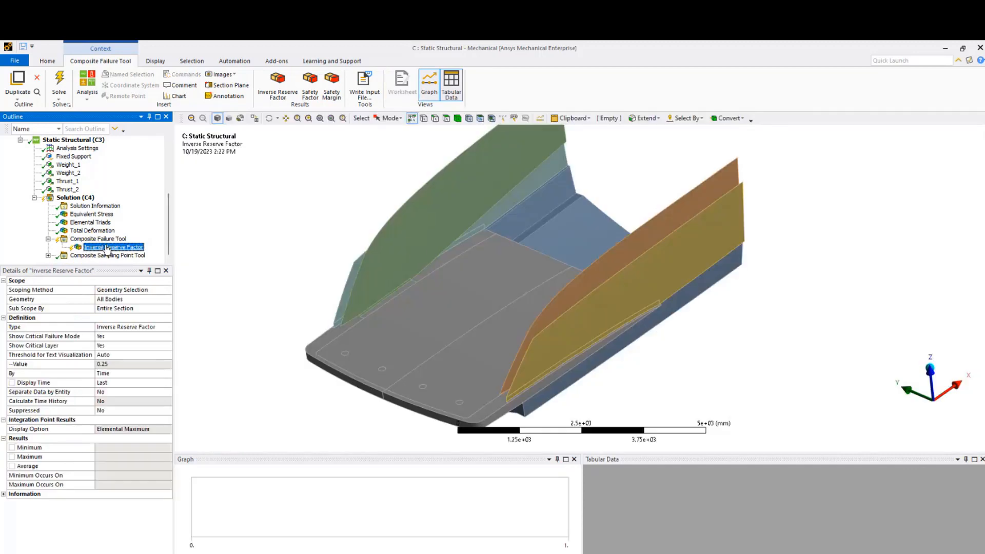
right_click(97, 239)
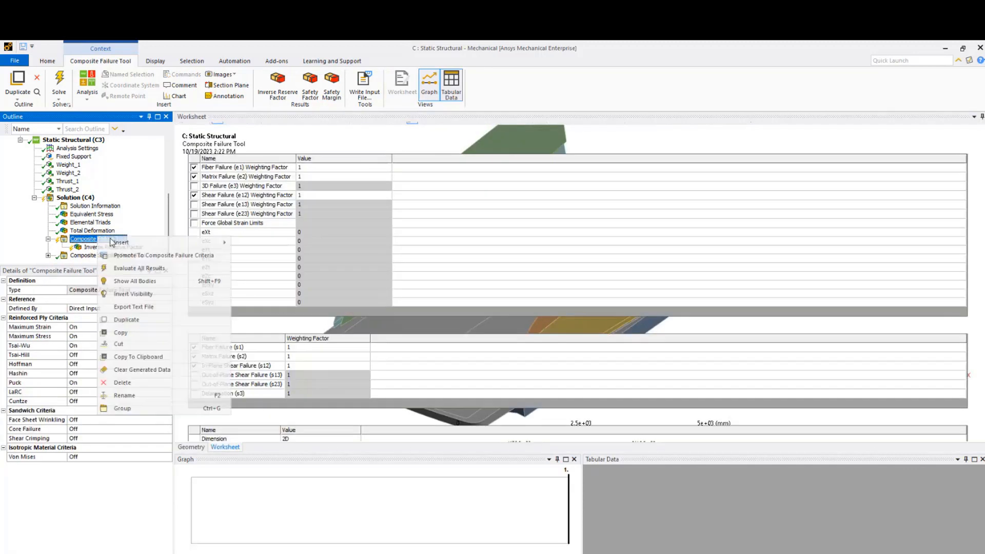
key(Escape)
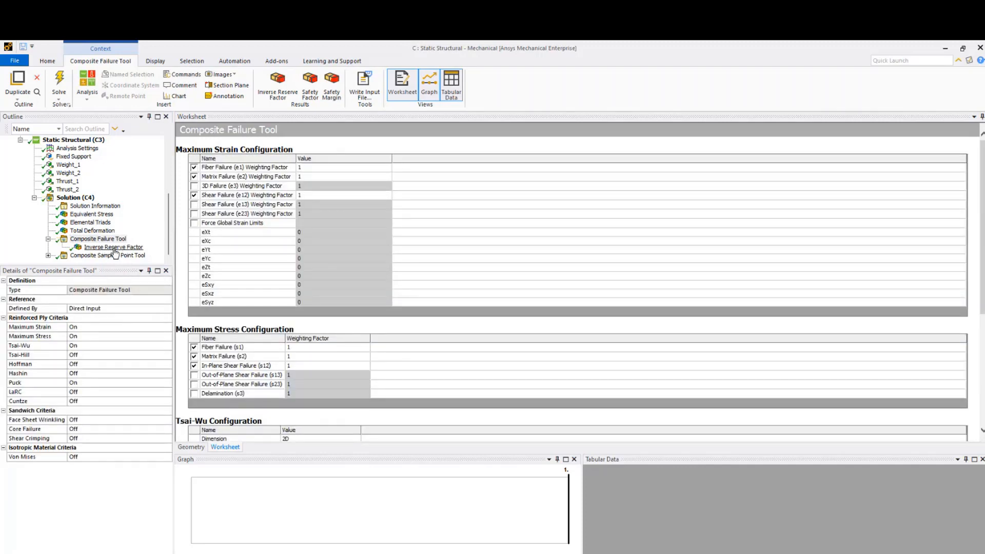
Display the Inverse Reserve Factor result and examine the critical failure mode and layer labels at the transom corner up close
click(108, 247)
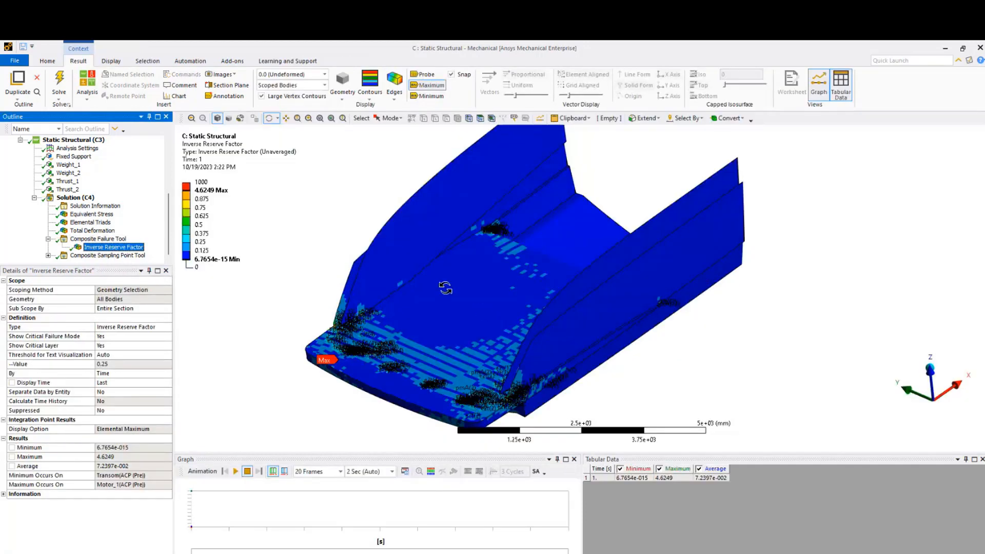
drag(434, 279, 474, 231)
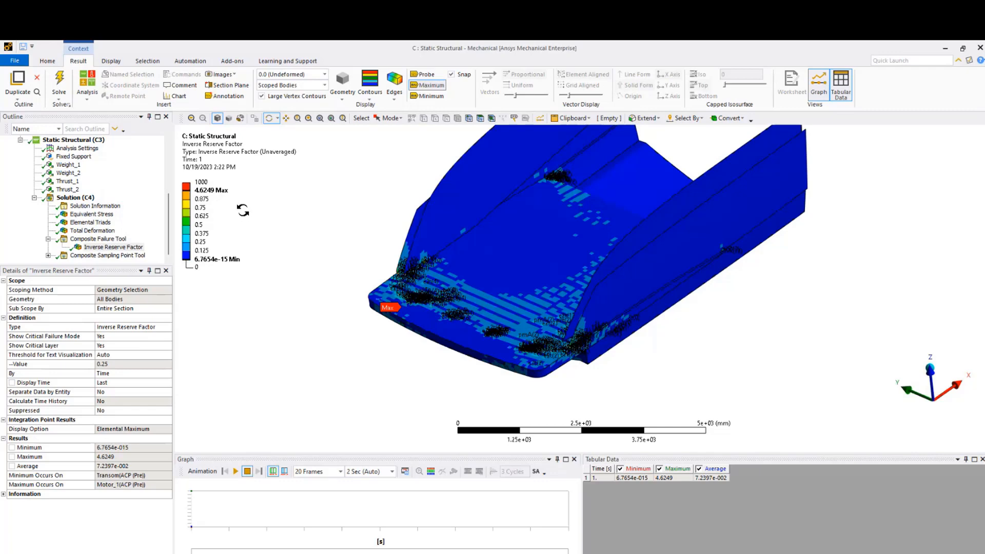
scroll(575, 380, up, 5)
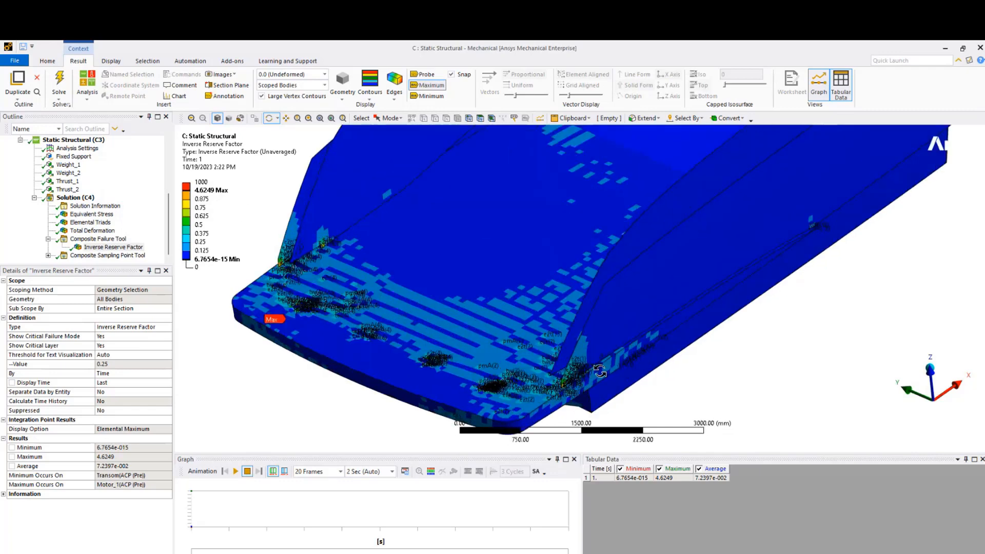
scroll(600, 371, up, 8)
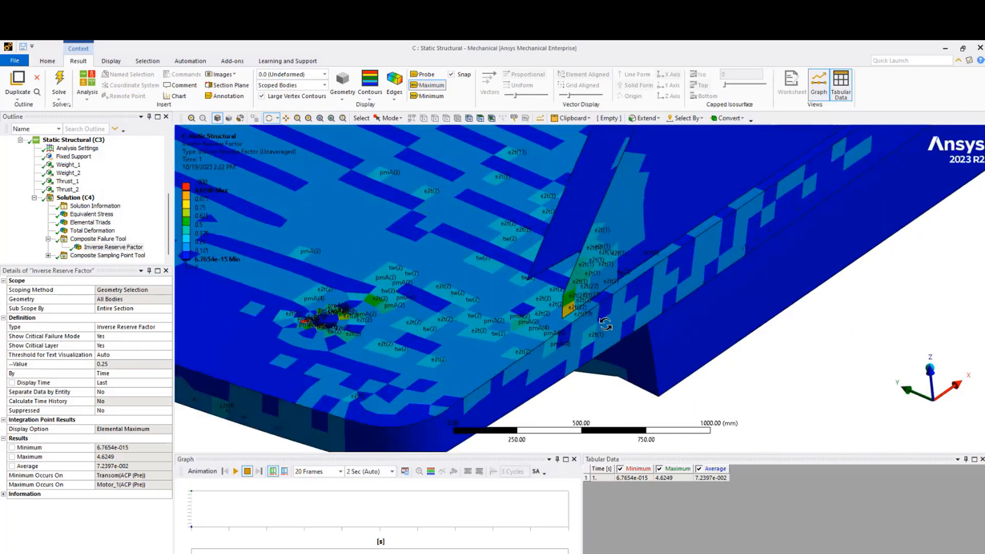
Examine the critical failure mode and layer labels on the yellow and green elements at the side wall's lower corner from several angles
scroll(605, 324, up, 5)
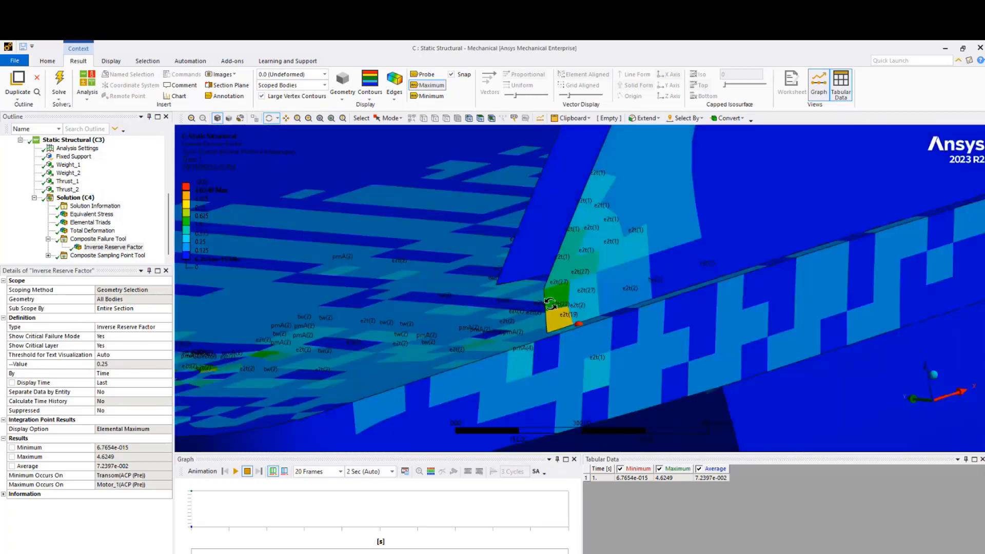
drag(551, 304, 488, 314)
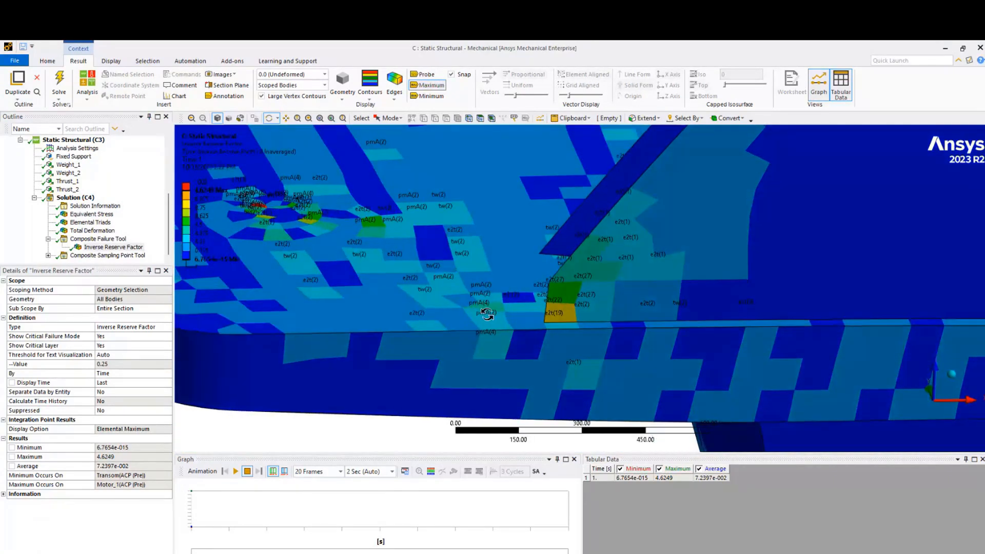
click(938, 409)
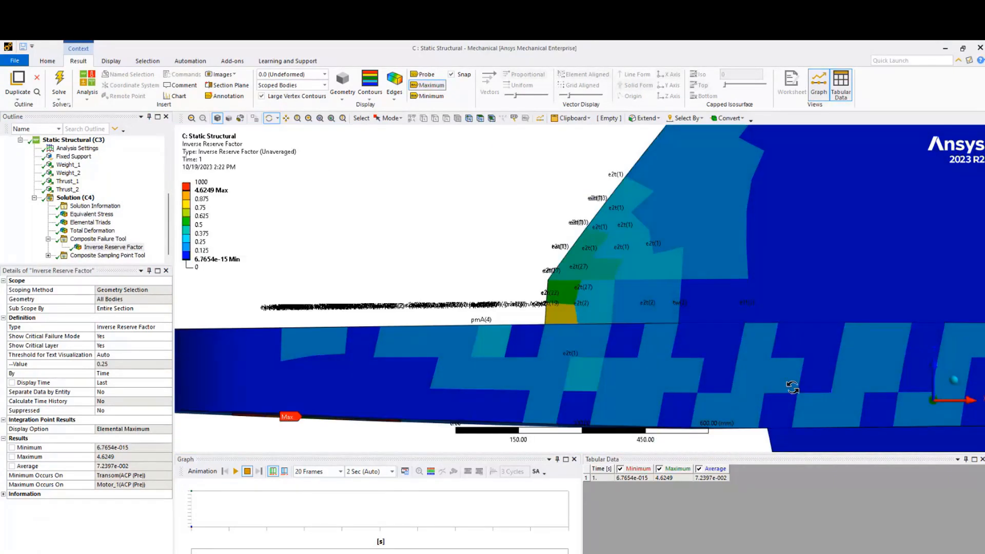
scroll(598, 330, up, 5)
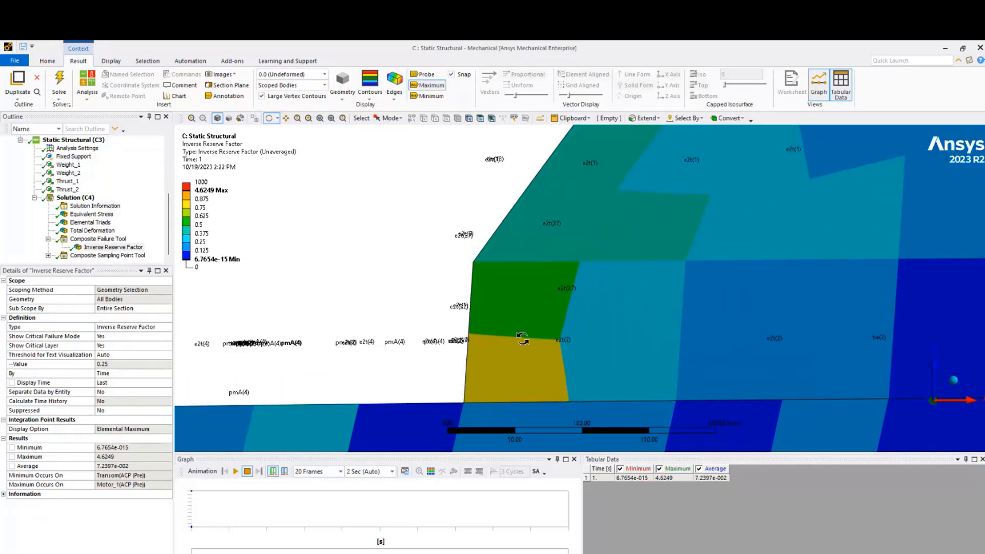
drag(522, 339, 557, 330)
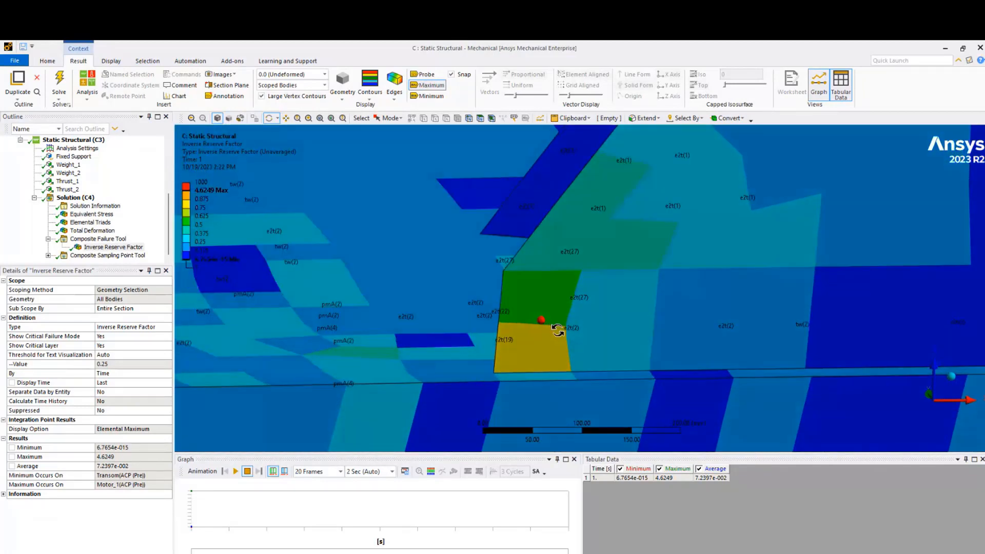
drag(627, 339, 501, 268)
drag(555, 294, 569, 285)
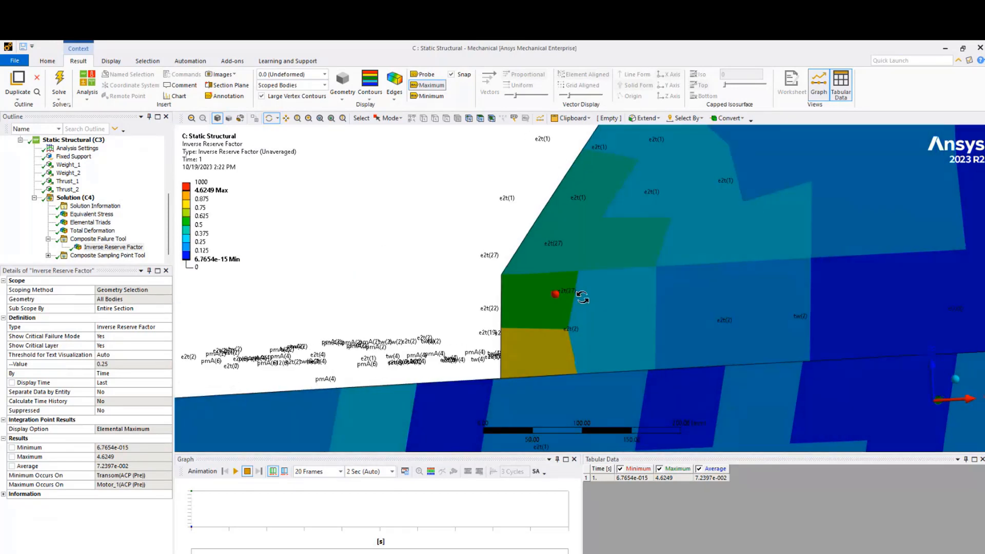
drag(630, 315, 698, 334)
ctrl+middle_drag(635, 313, 586, 280)
scroll(687, 230, up, 3)
scroll(585, 280, up, 2)
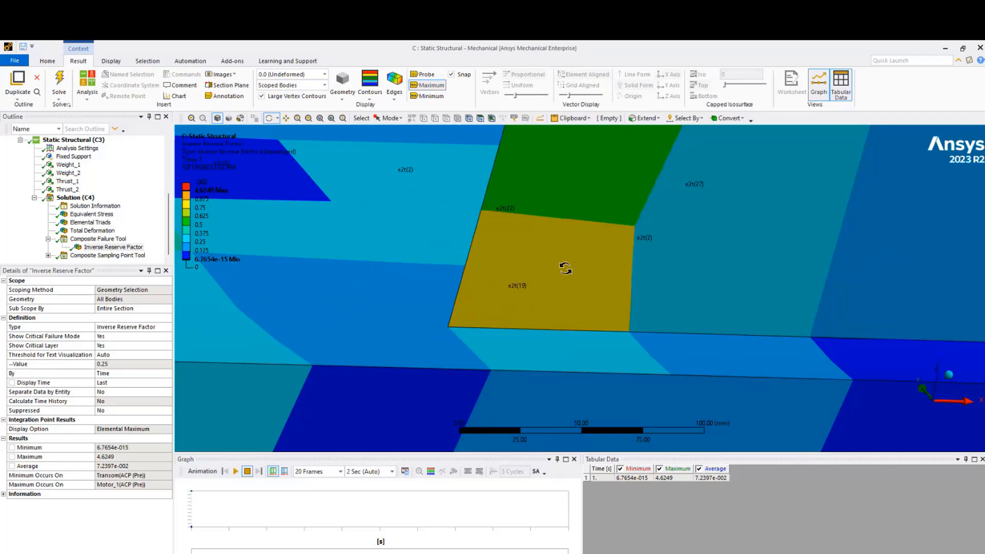
Examine the Inverse Reserve Factor distribution over the whole transom, including the areas around the motor mounts
scroll(567, 270, down, 14)
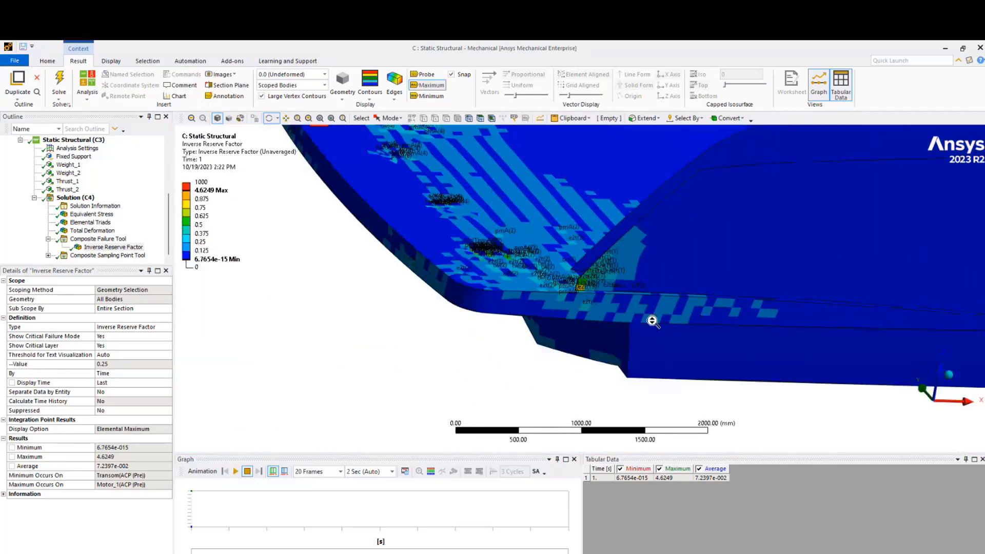
middle_drag(652, 321, 623, 237)
scroll(539, 363, up, 4)
scroll(581, 285, up, 5)
scroll(586, 295, down, 7)
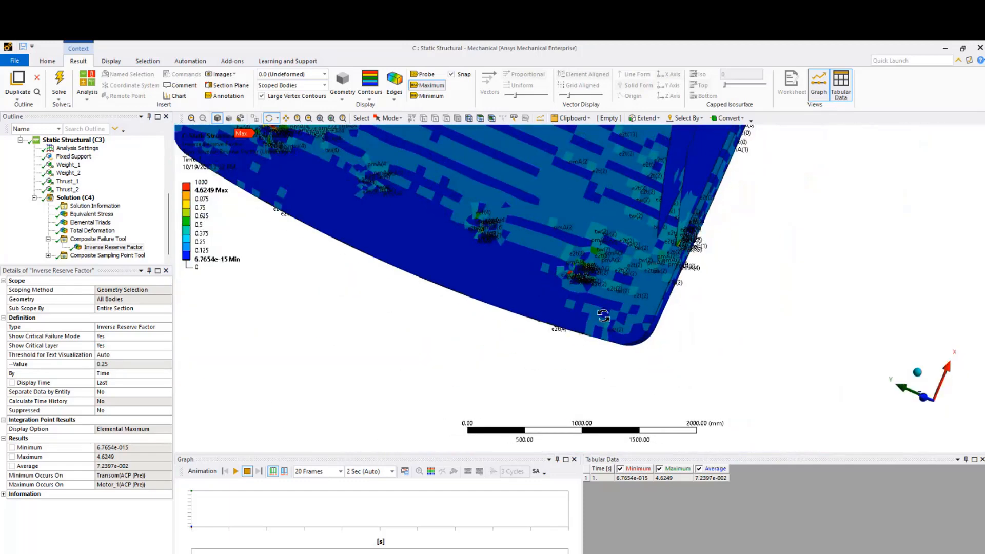
middle_drag(603, 315, 536, 268)
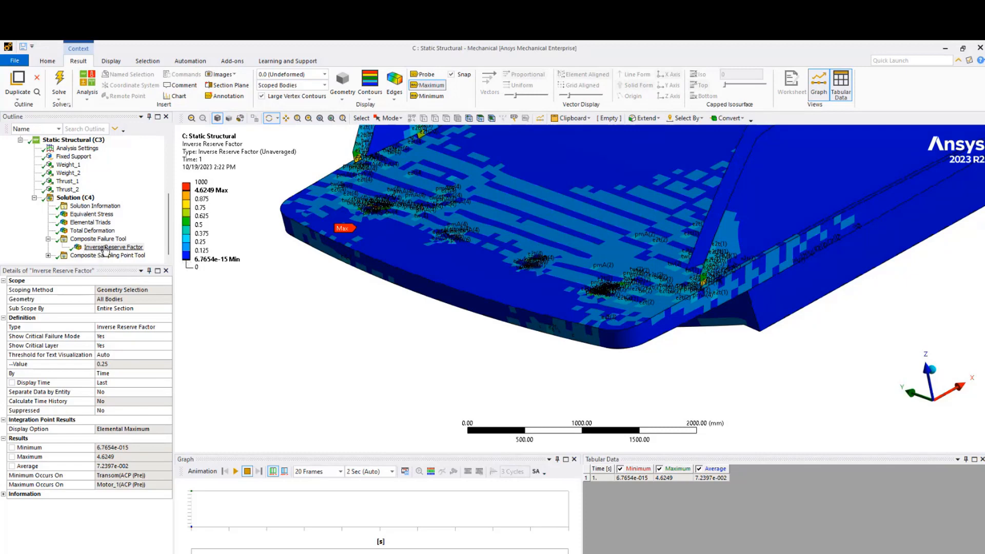
Inspect the failure labels on the yellow element at the base of the side wall up close
scroll(800, 304, up, 3)
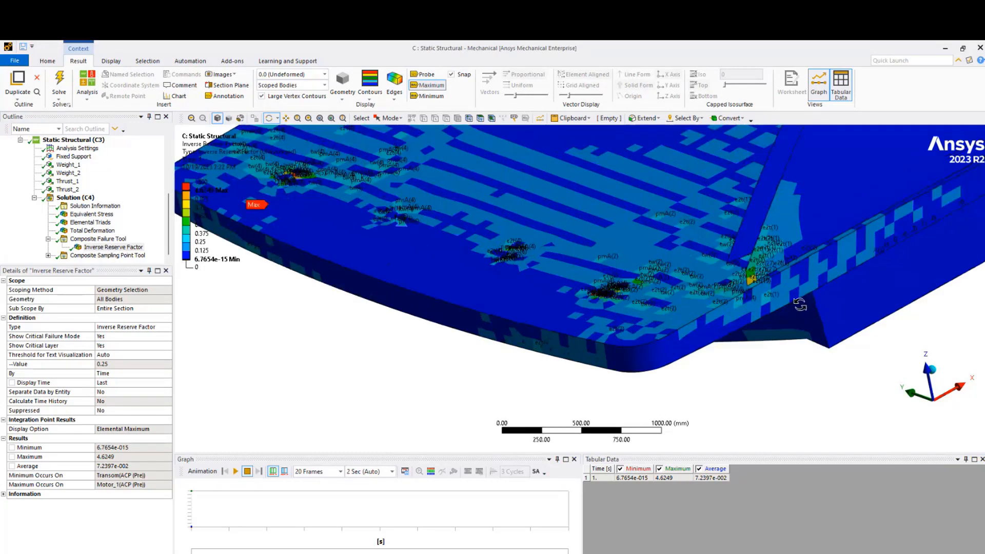
scroll(800, 304, up, 5)
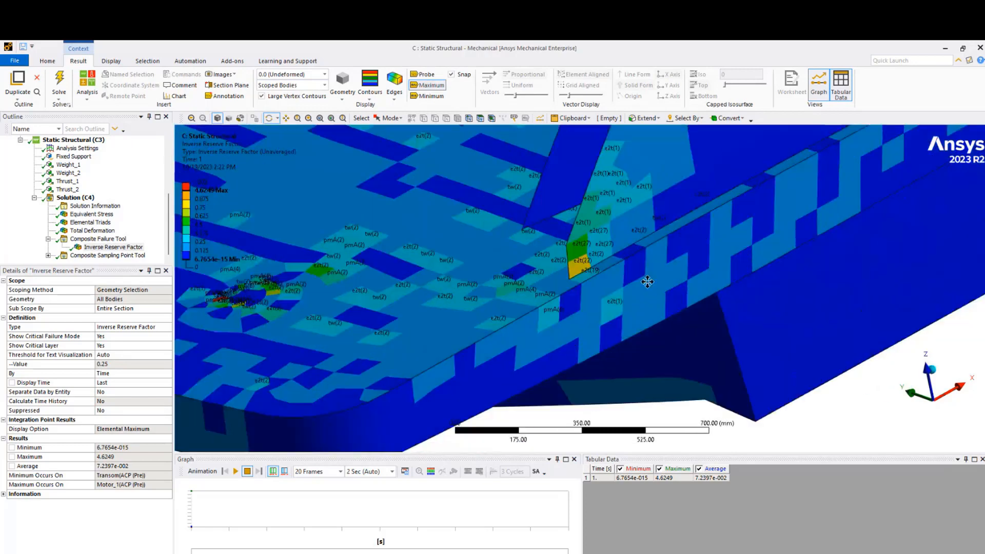
scroll(647, 282, up, 8)
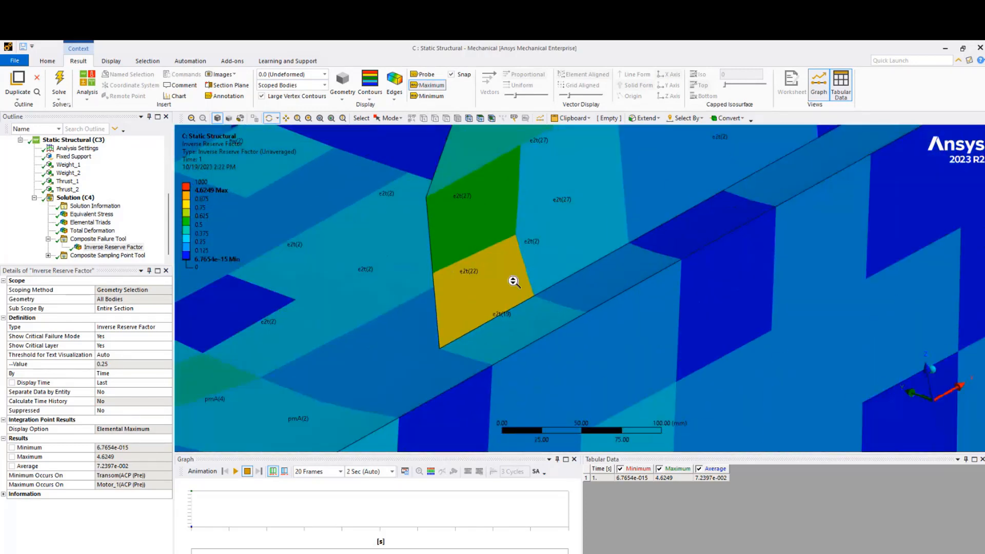
scroll(513, 282, up, 2)
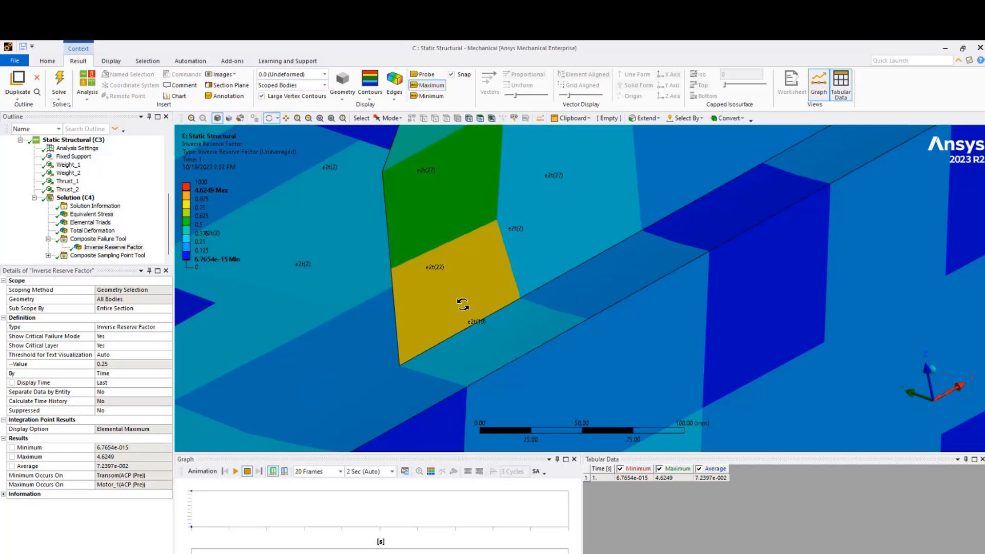
Switch to ACP-Pre, display SectionCut.1 and inspect its ply stacking where the side wall meets the transom deck
mouse_move(643, 553)
click(643, 511)
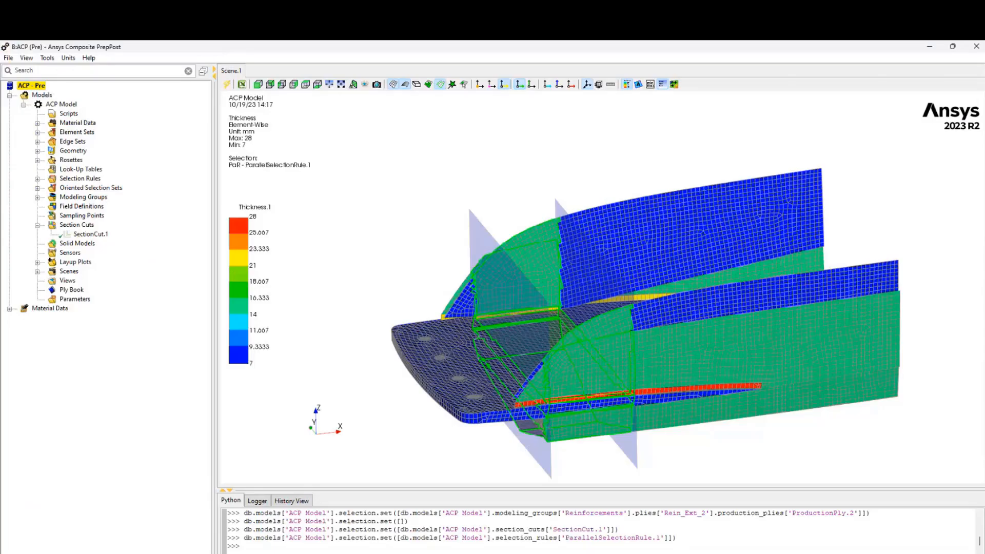
click(90, 234)
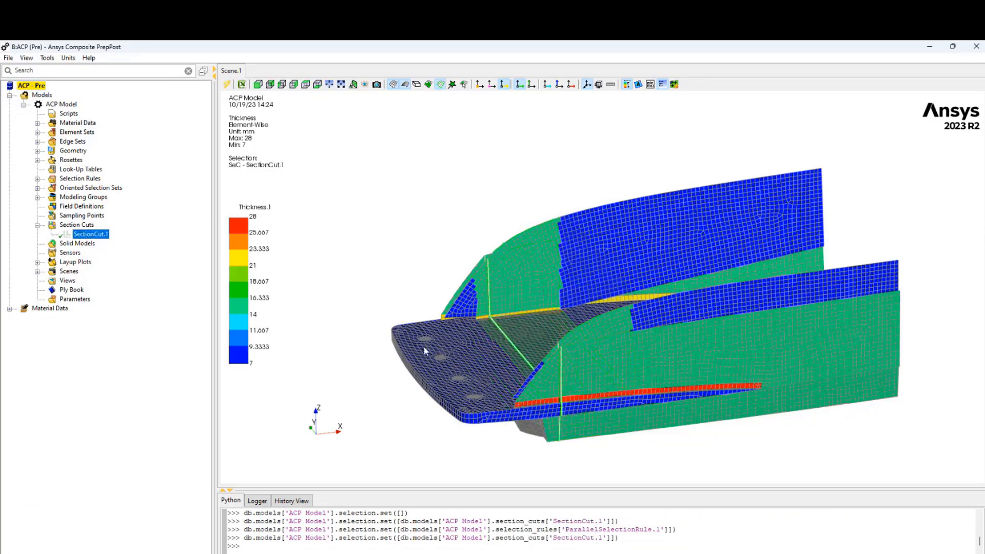
drag(423, 346, 587, 348)
scroll(585, 348, up, 10)
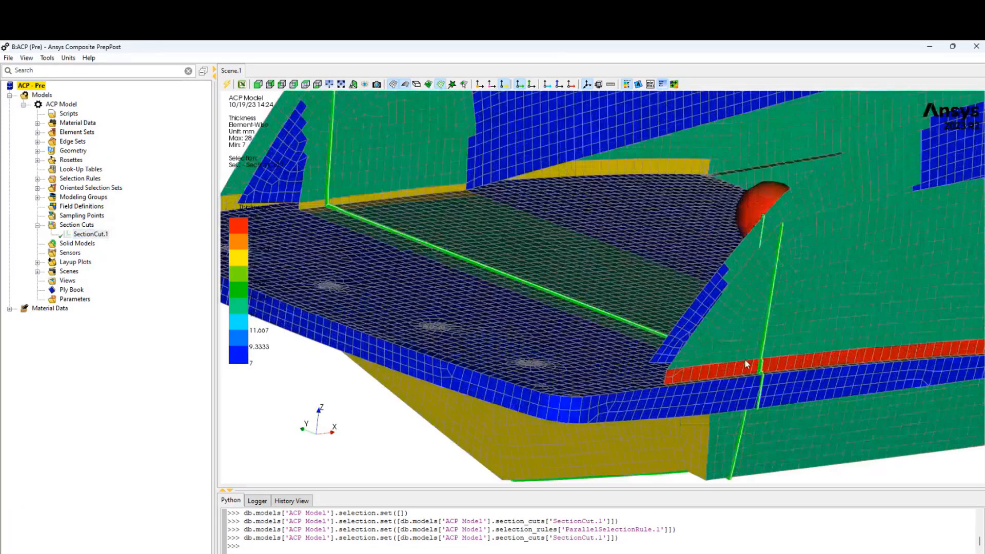
scroll(608, 278, up, 8)
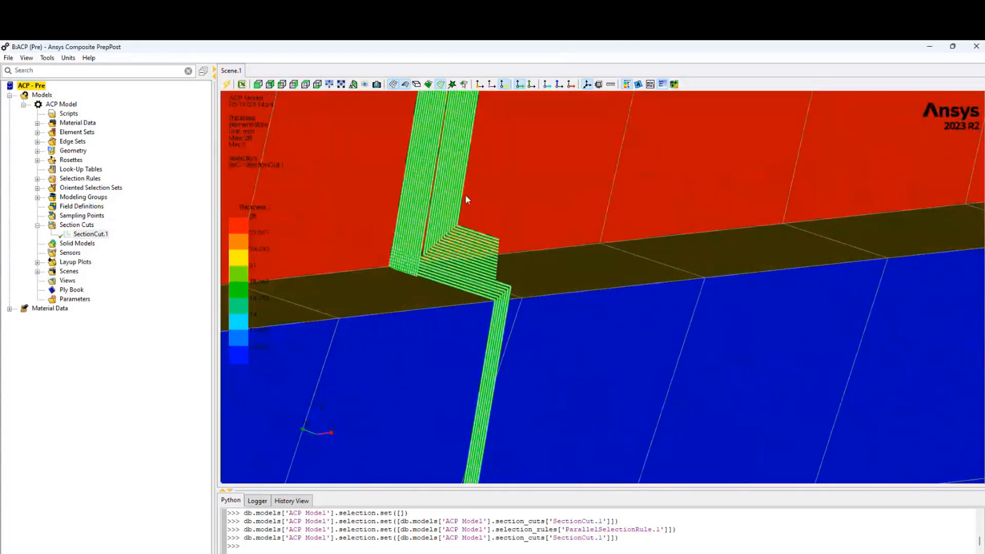
scroll(462, 206, down, 5)
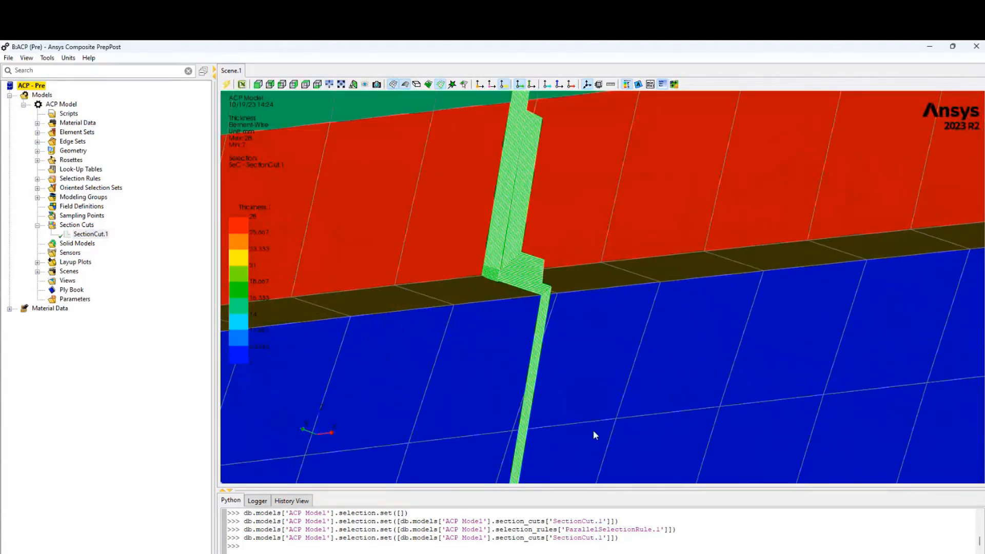
Return to Mechanical, expand the Composite Sampling Point Tool and open the worksheet of Composite Sampling Point 2
click(665, 508)
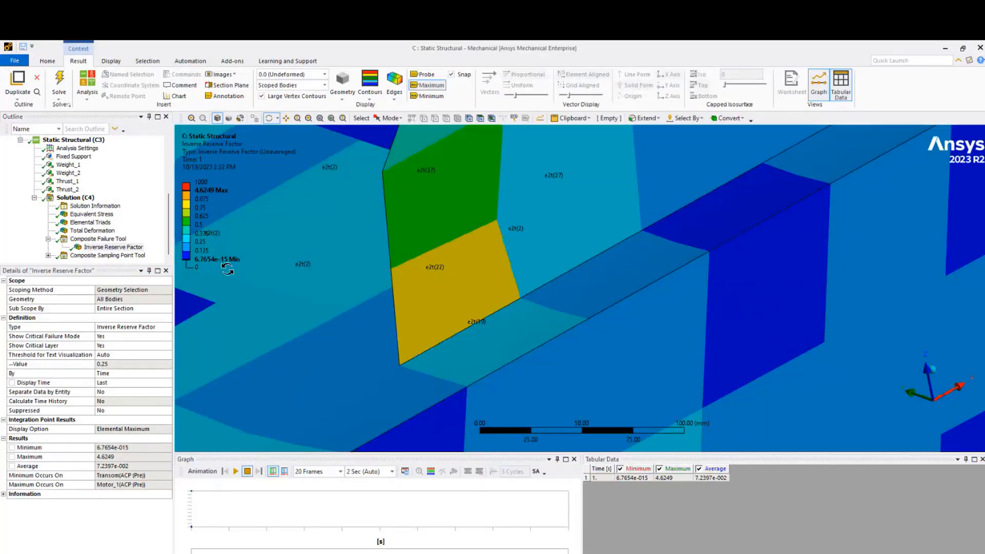
scroll(491, 294, down, 8)
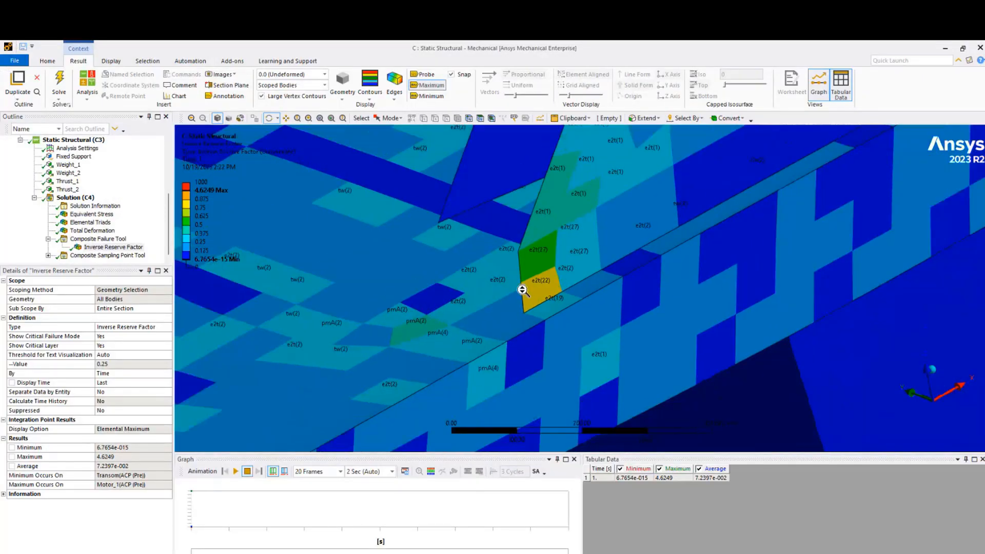
scroll(523, 290, down, 2)
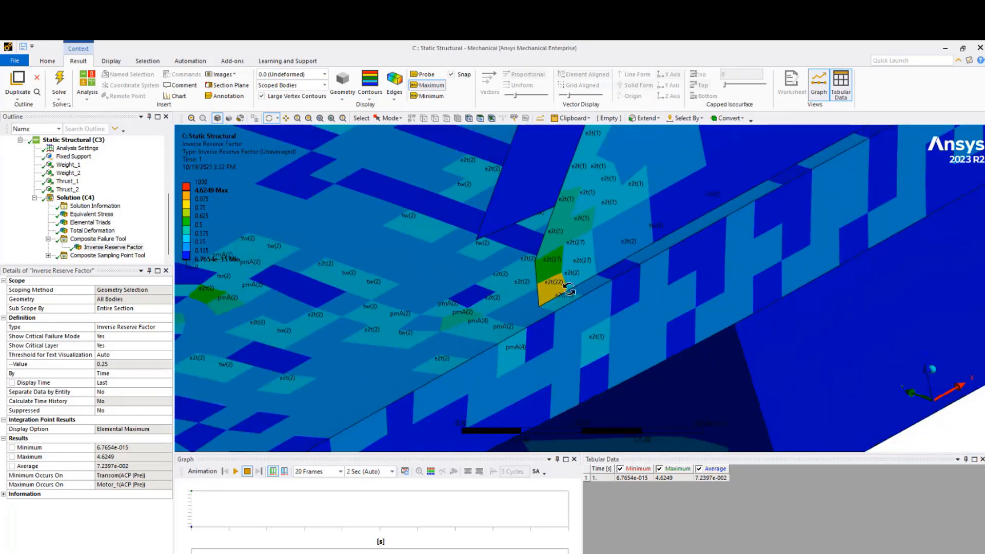
click(87, 255)
click(47, 256)
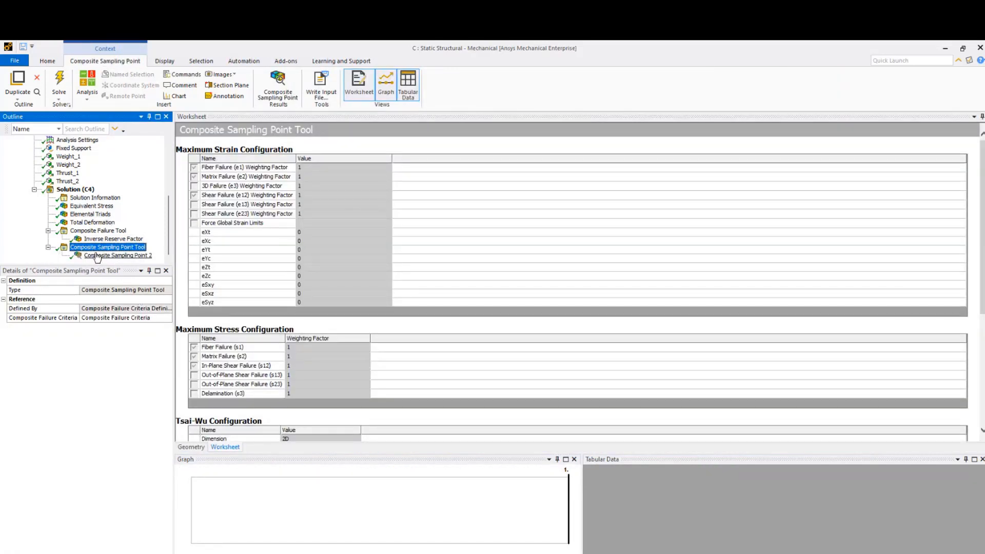
click(190, 447)
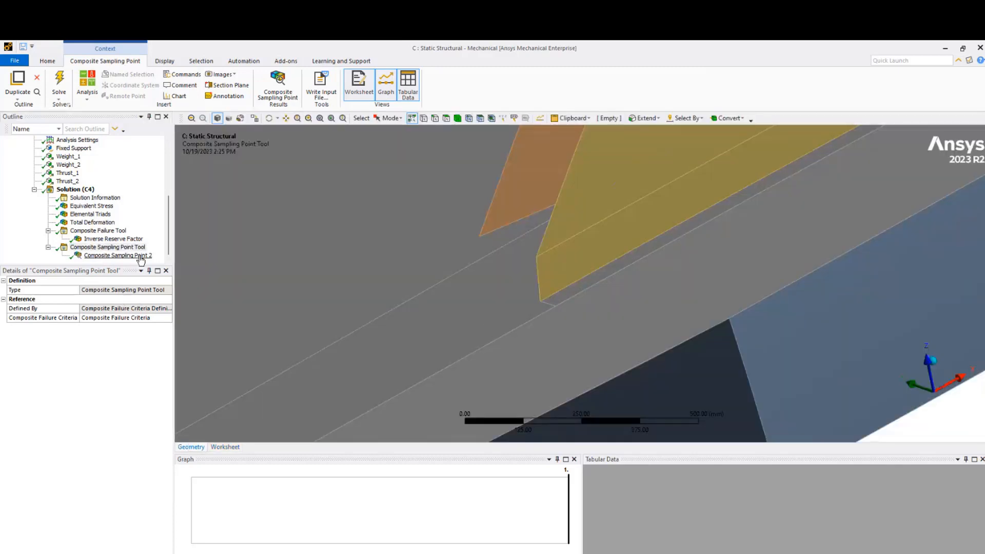
click(104, 256)
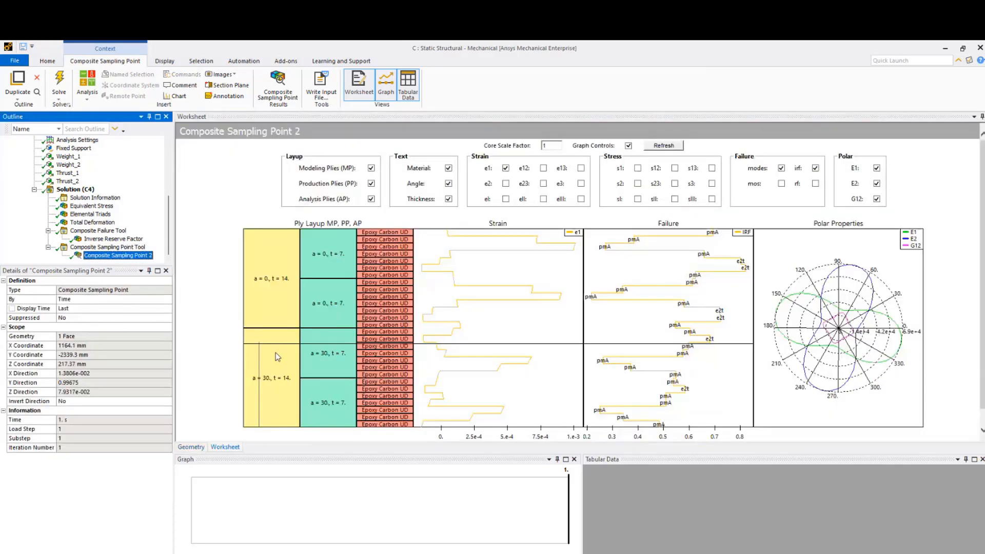
Show Composite Sampling Point 2 on the geometry and inspect its position at the side wall's lower corner
click(197, 448)
scroll(579, 288, up, 3)
scroll(576, 287, up, 1)
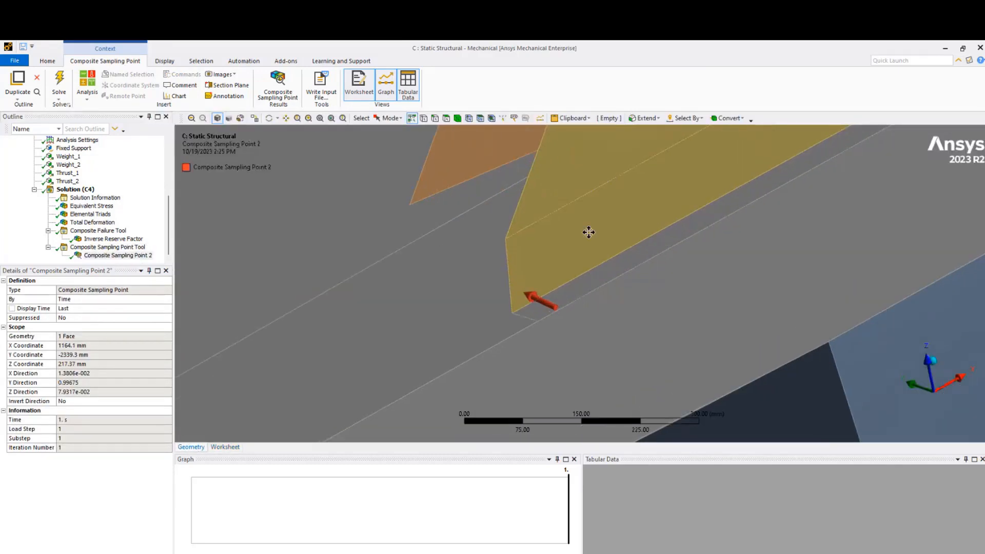
ctrl+middle_drag(589, 232, 485, 236)
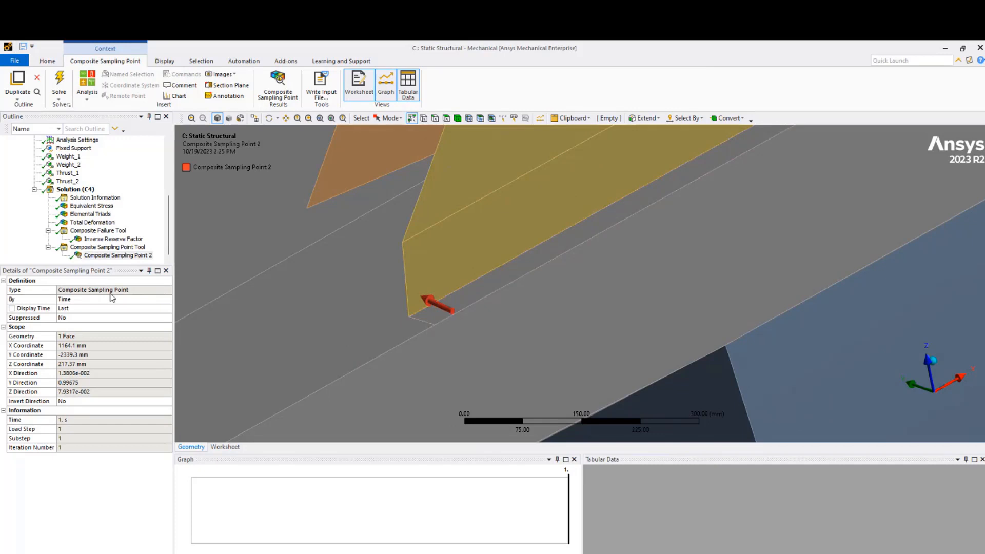
In the Composite Sampling Point 2 worksheet, plot the e3, eI and eII strains through the layup for comparison, then restore only e1
click(225, 447)
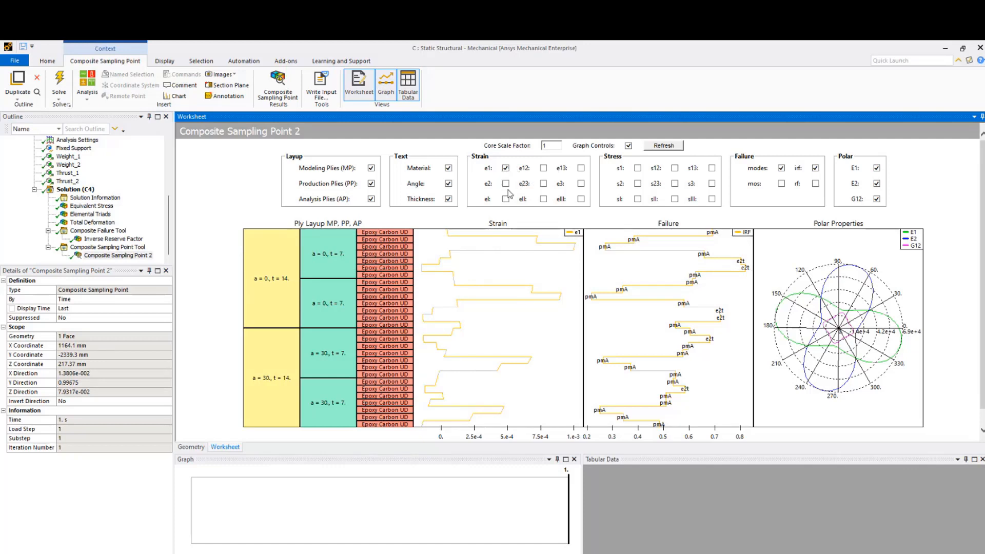
click(581, 183)
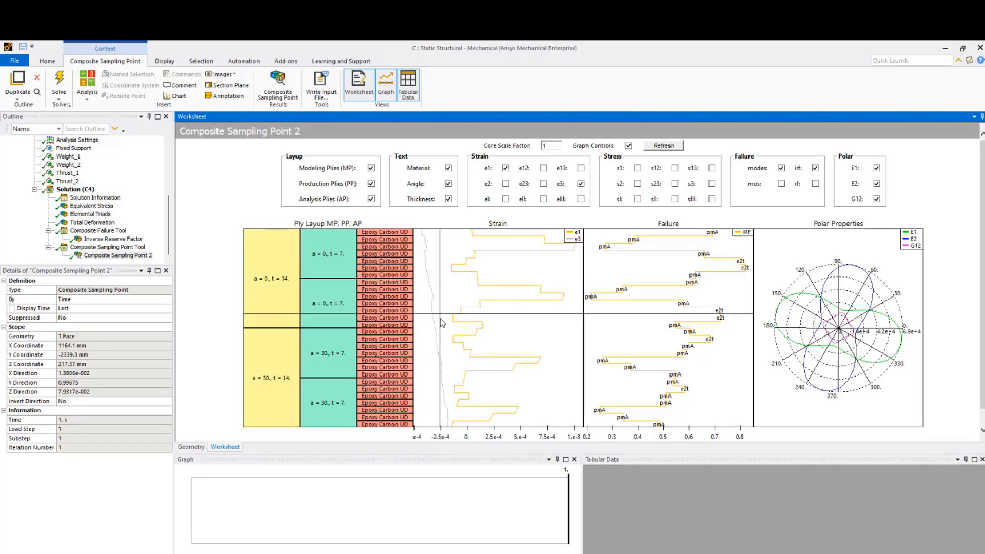
click(581, 183)
click(506, 199)
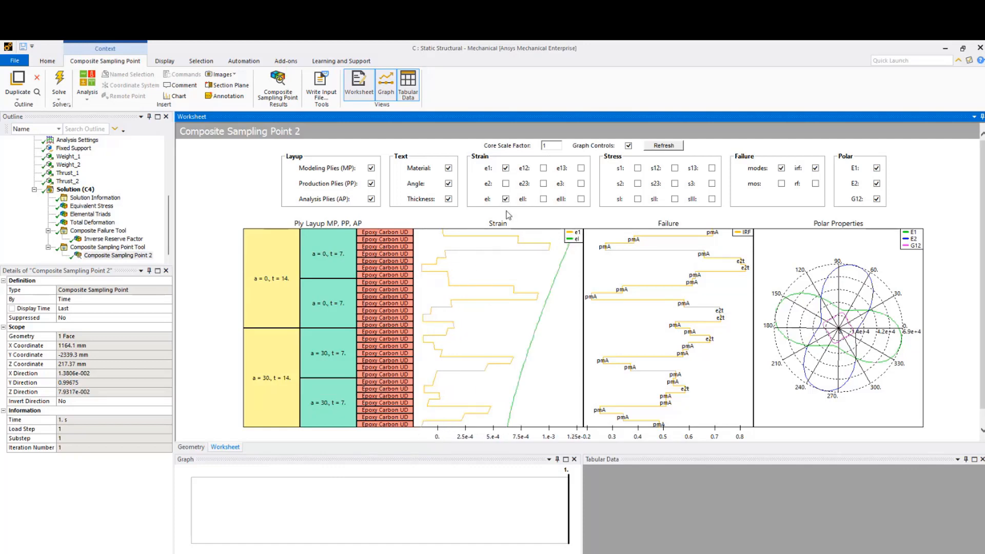
click(544, 199)
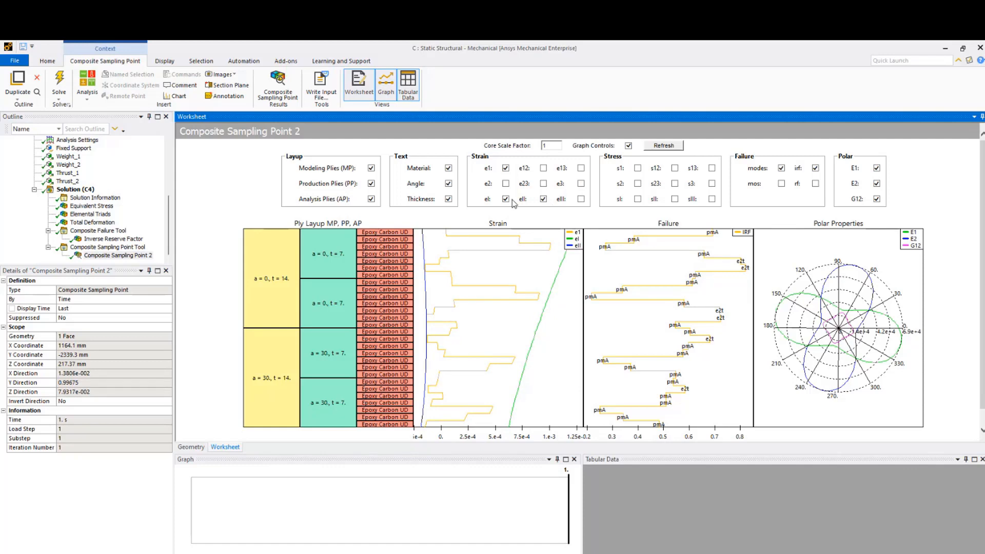
click(506, 200)
click(543, 199)
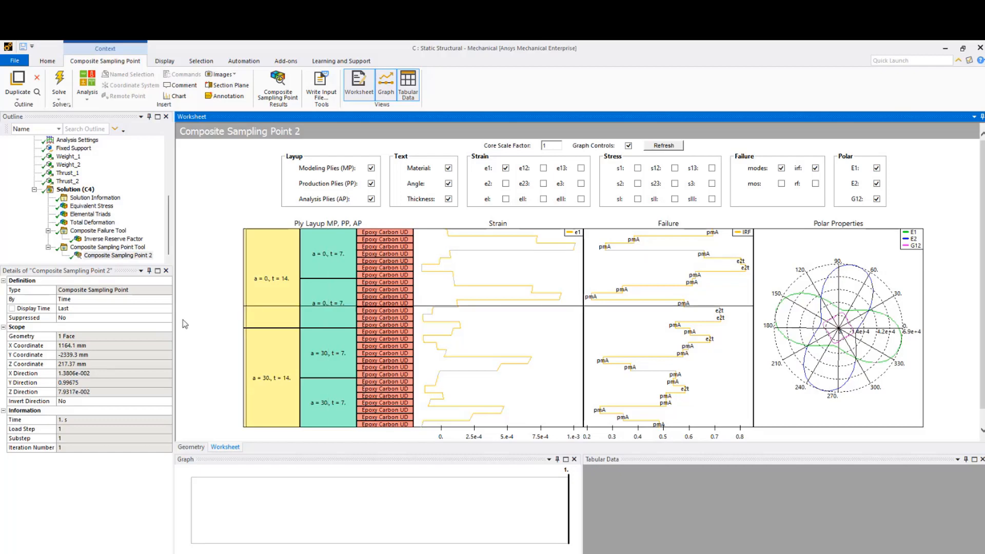
View the whole stern geometry with the sampling point, then switch to the Workbench project schematic
click(190, 447)
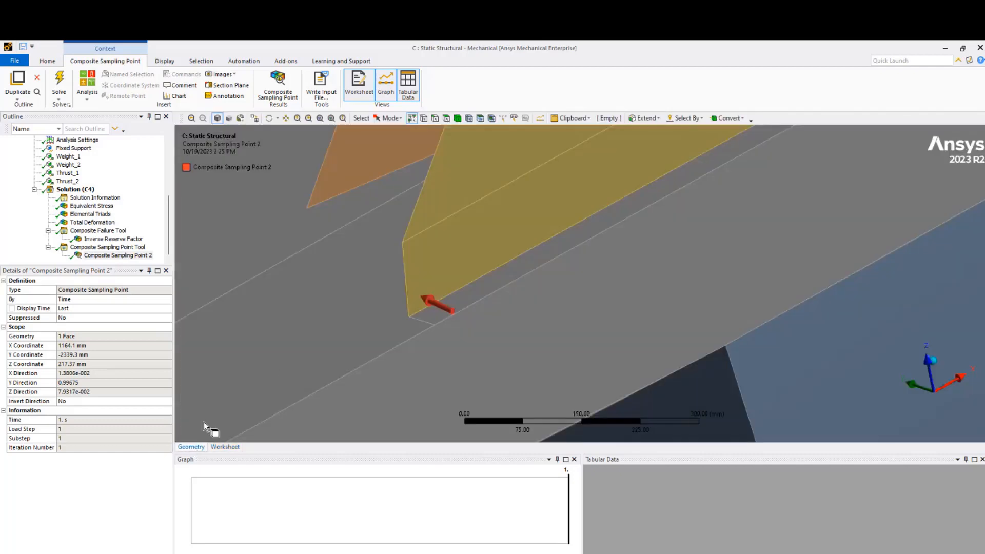
scroll(512, 302, down, 5)
scroll(513, 311, down, 3)
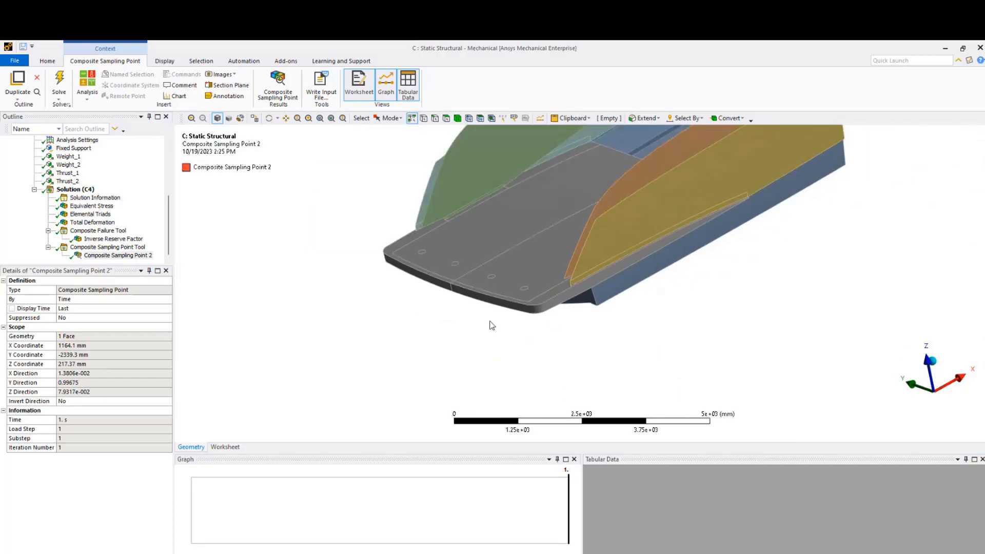
middle_drag(490, 325, 557, 229)
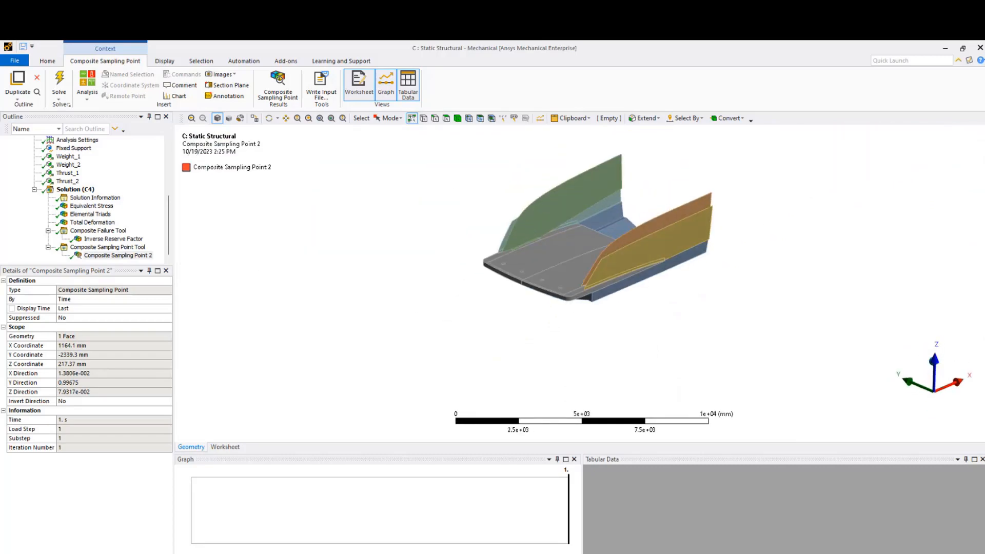
click(538, 551)
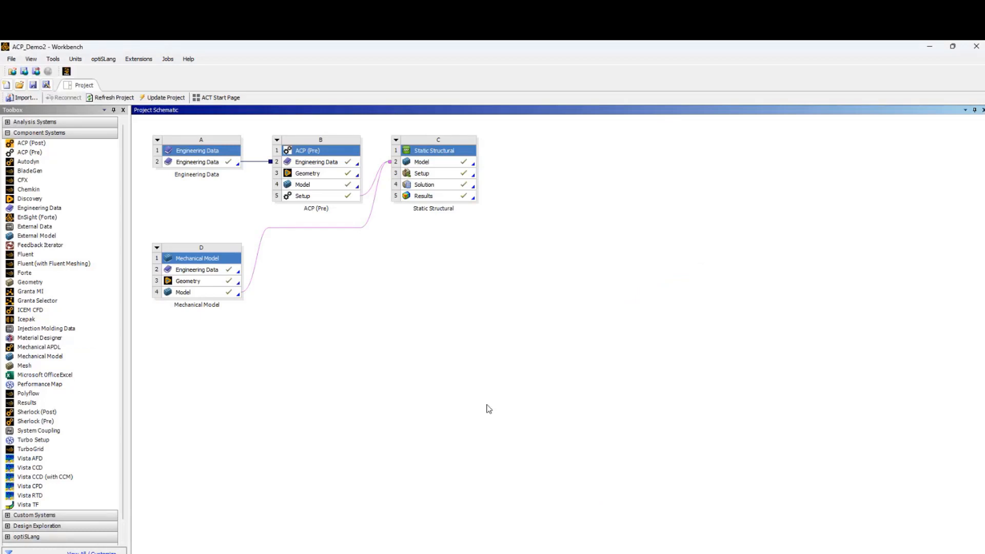